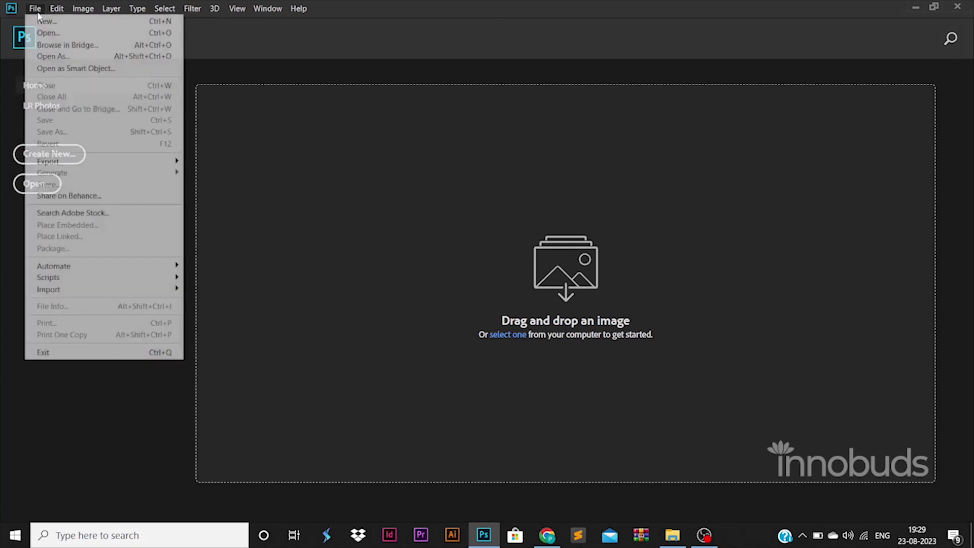
# Create a new 1500 × 1500 pixel RGB document at 72 pixels per inch
pyautogui.click(41, 21)
pyautogui.press('Tab')
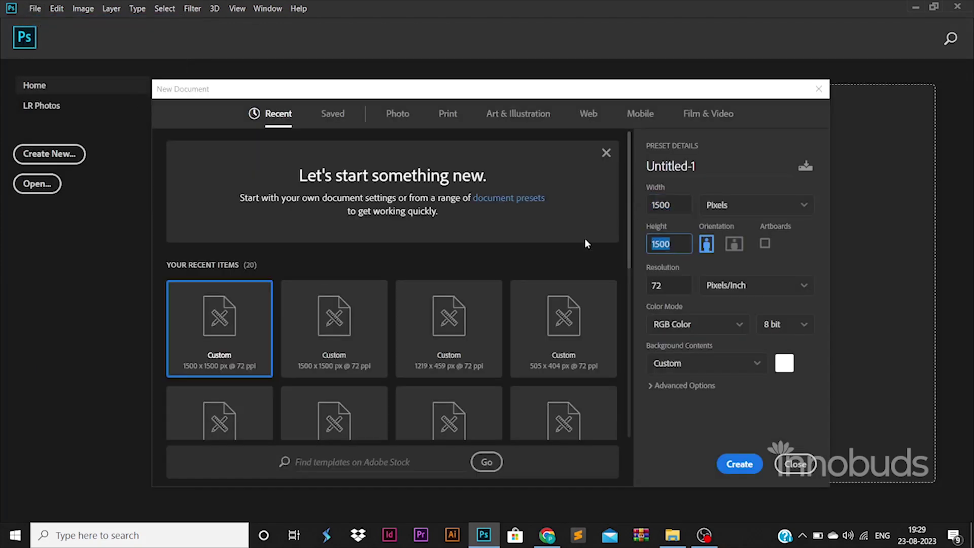
pyautogui.click(741, 472)
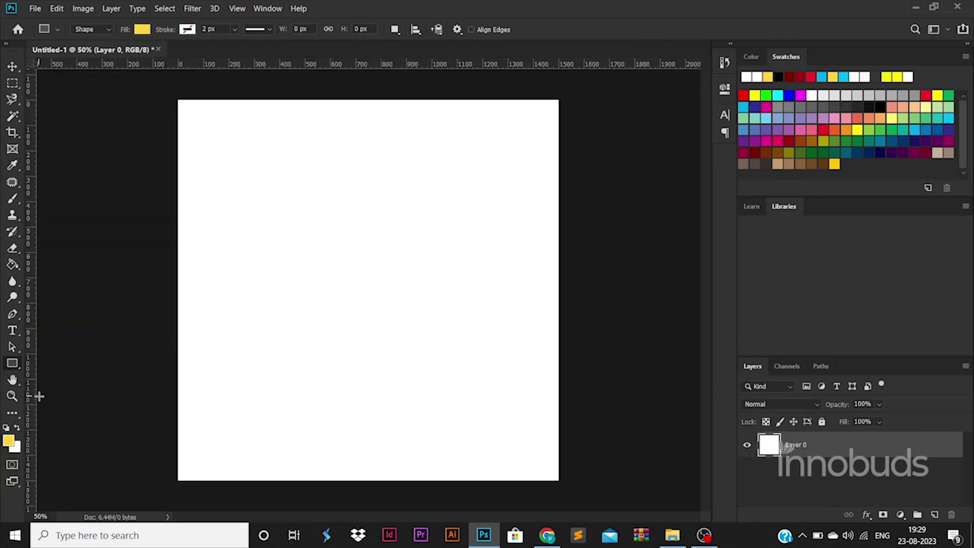
# Place two vertical and two horizontal guides just inside the four edges of the canvas as margins
pyautogui.moveTo(39, 396); pyautogui.dragTo(189, 401)
pyautogui.moveTo(35, 416); pyautogui.dragTo(548, 393)
pyautogui.moveTo(505, 66); pyautogui.dragTo(543, 472)
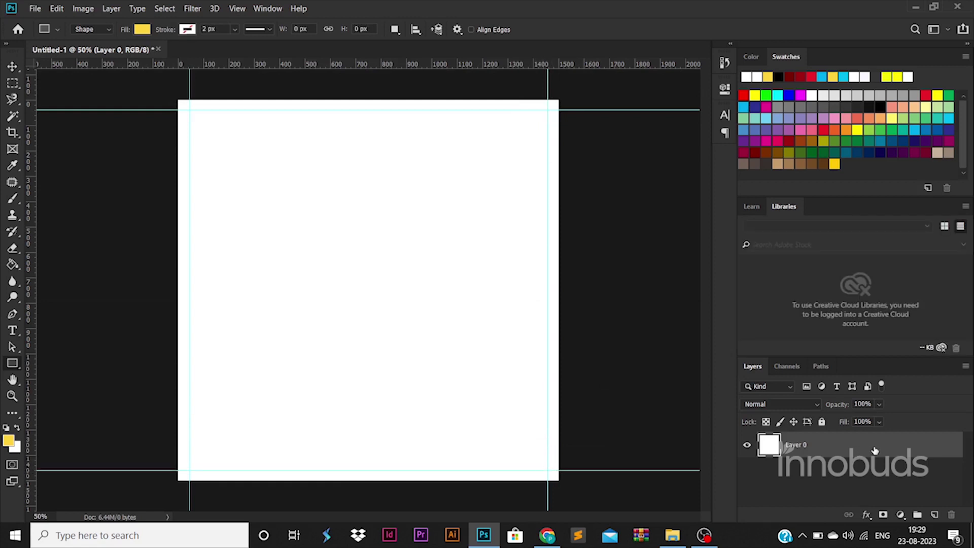
# Give the background layer a dark navy Color Overlay, 041f4d, with the Gradient Overlay switched off
pyautogui.doubleClick(875, 452)
pyautogui.click(558, 405)
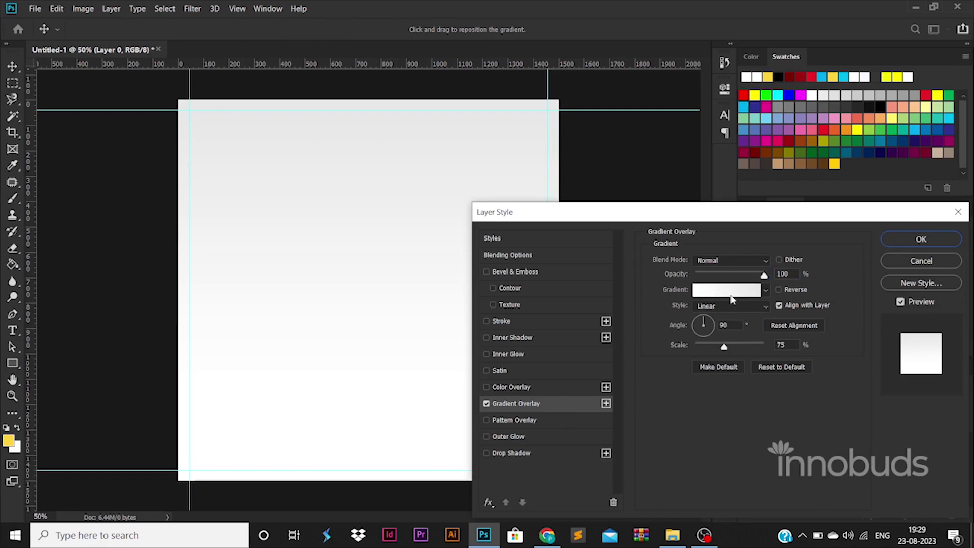
pyautogui.click(486, 404)
pyautogui.click(533, 387)
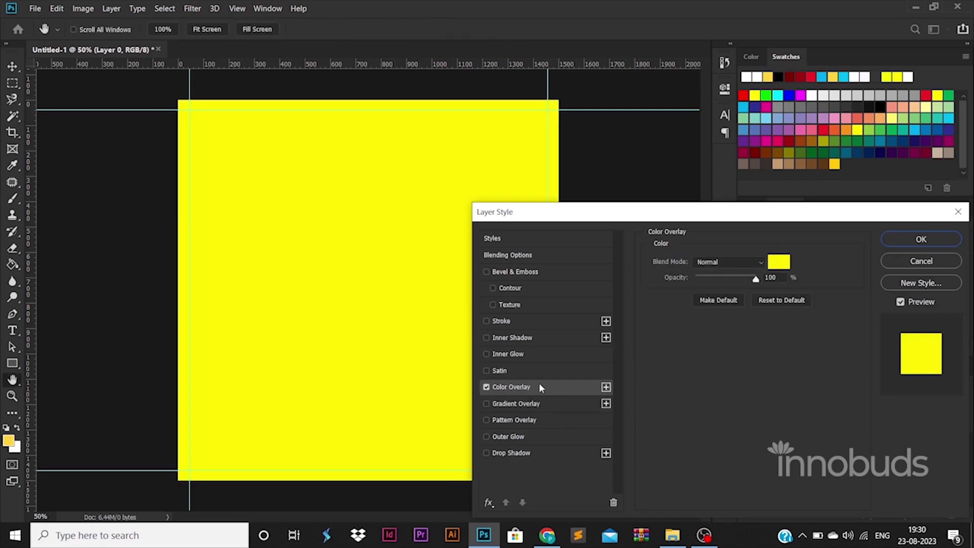
pyautogui.click(774, 260)
pyautogui.click(801, 316)
pyautogui.click(779, 364)
pyautogui.click(914, 244)
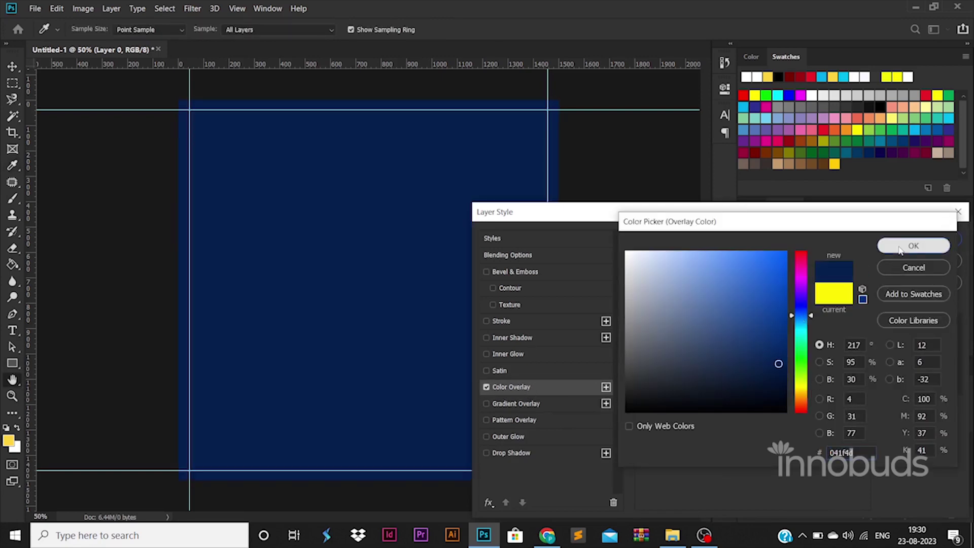
pyautogui.click(914, 243)
# Draw an ellipse about 935 × 854 px in the middle of the canvas and fill it with white
pyautogui.rightClick(15, 365)
pyautogui.click(62, 383)
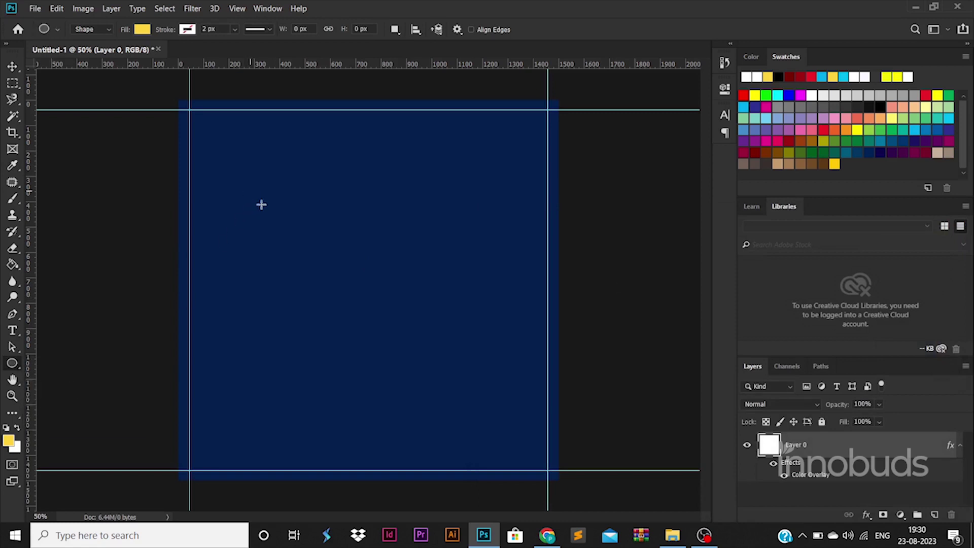
pyautogui.moveTo(250, 190); pyautogui.dragTo(488, 408)
pyautogui.click(142, 29)
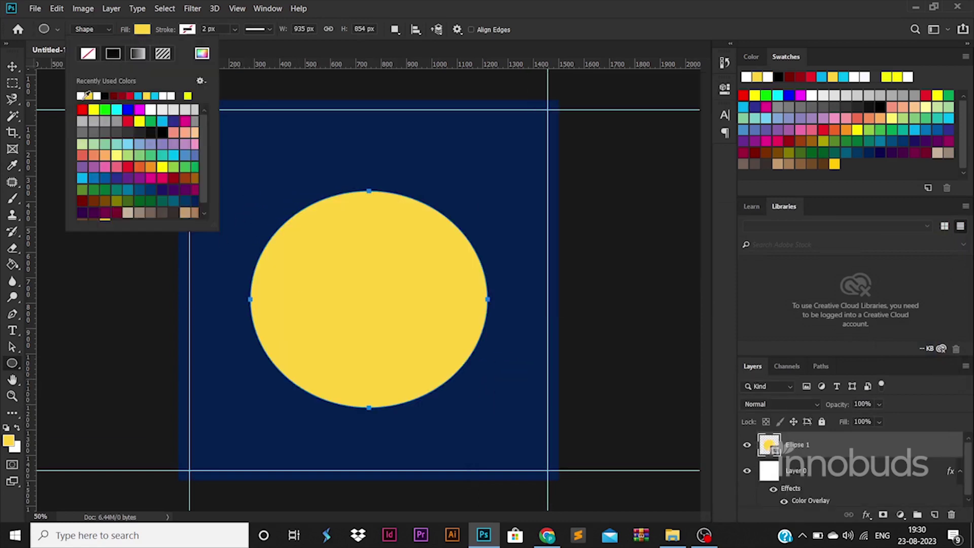
pyautogui.click(87, 96)
# Rasterize the white ellipse and apply a strong Gaussian Blur that spreads it into a soft glow over the canvas
pyautogui.click(193, 9)
pyautogui.moveTo(203, 144)
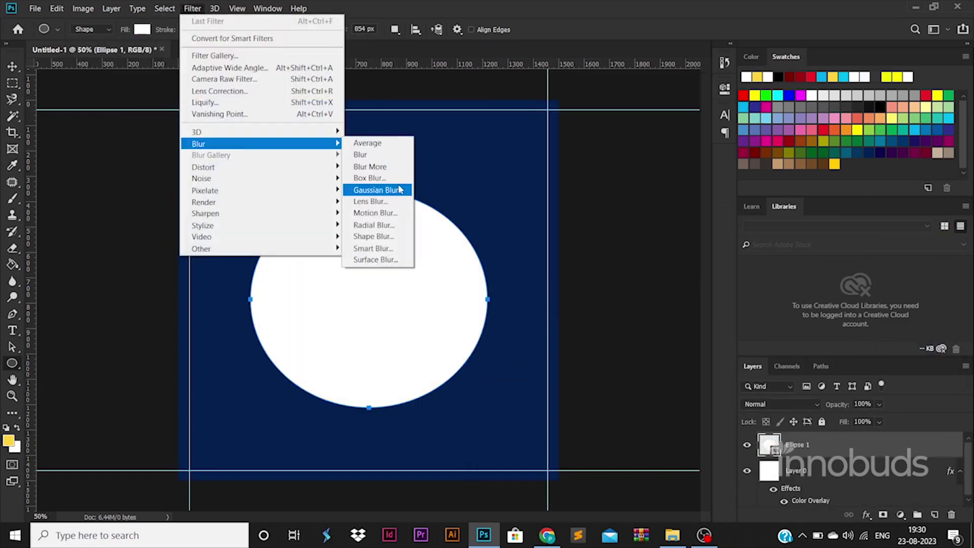
pyautogui.click(366, 190)
pyautogui.click(637, 212)
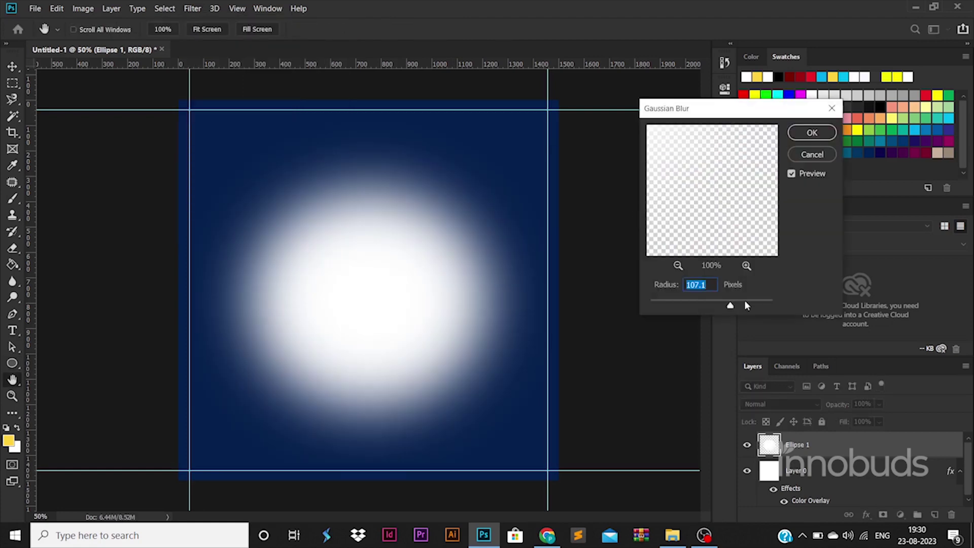
pyautogui.moveTo(745, 304); pyautogui.dragTo(757, 301)
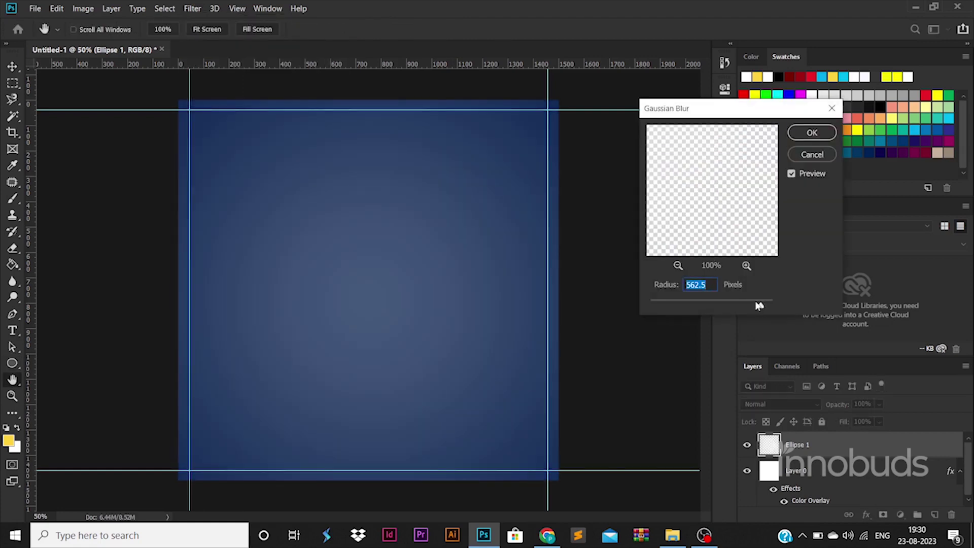
pyautogui.press('Return')
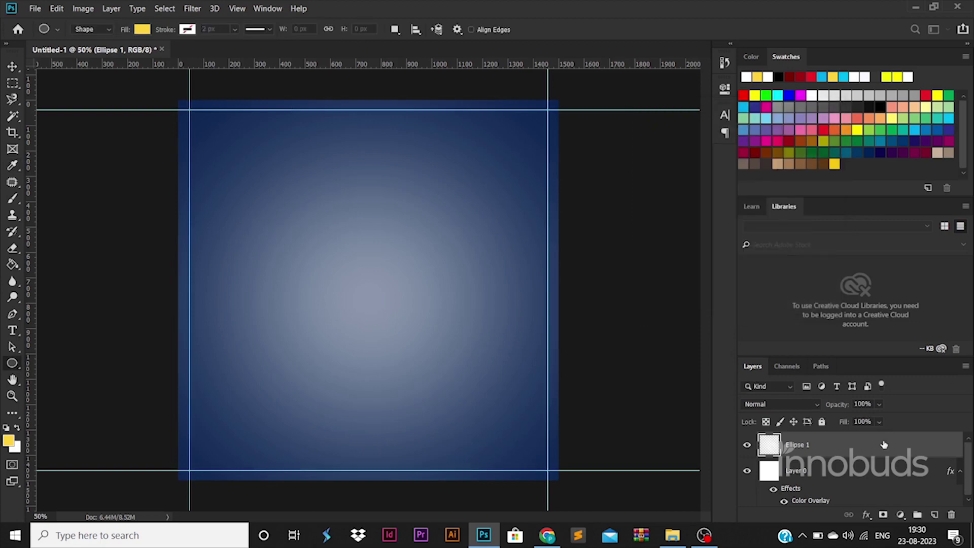
# Add a bright blue Color Overlay, 0024ff, to the blurred ellipse layer
pyautogui.doubleClick(884, 445)
pyautogui.click(553, 388)
pyautogui.click(771, 261)
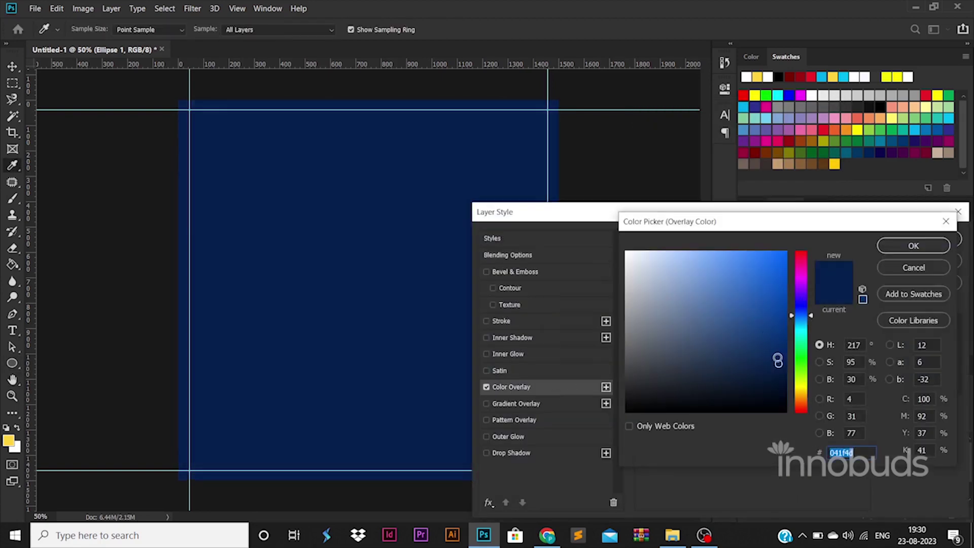
pyautogui.click(802, 310)
pyautogui.click(913, 245)
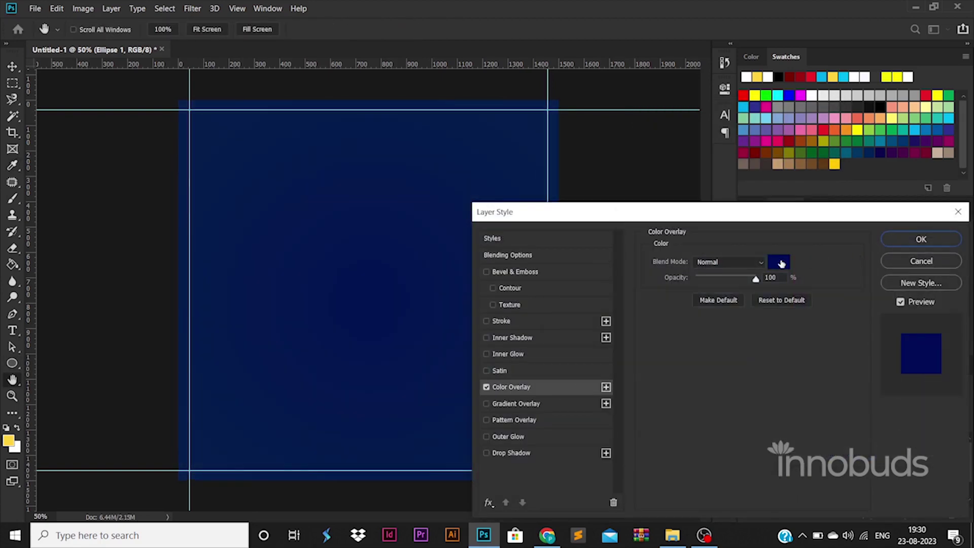
pyautogui.click(776, 264)
pyautogui.click(780, 316)
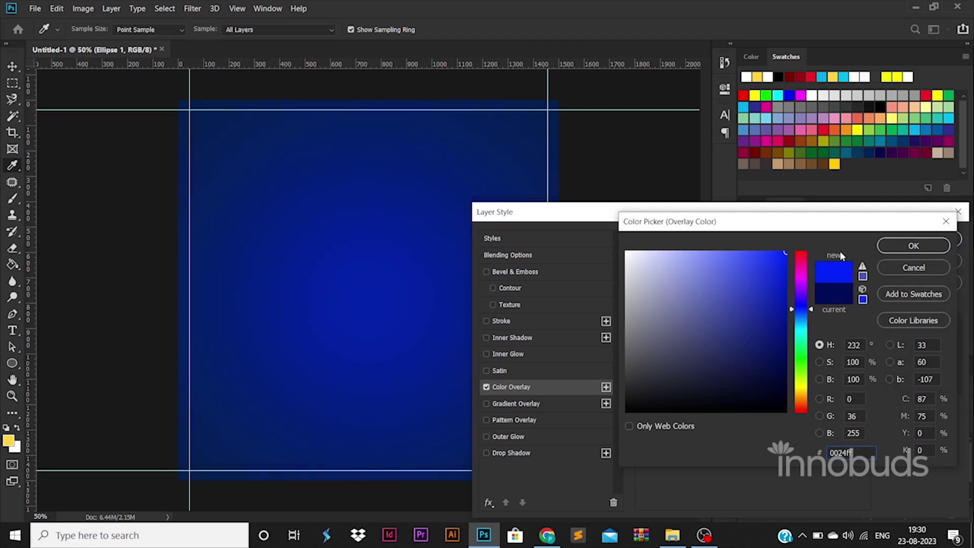
pyautogui.click(894, 247)
pyautogui.click(896, 244)
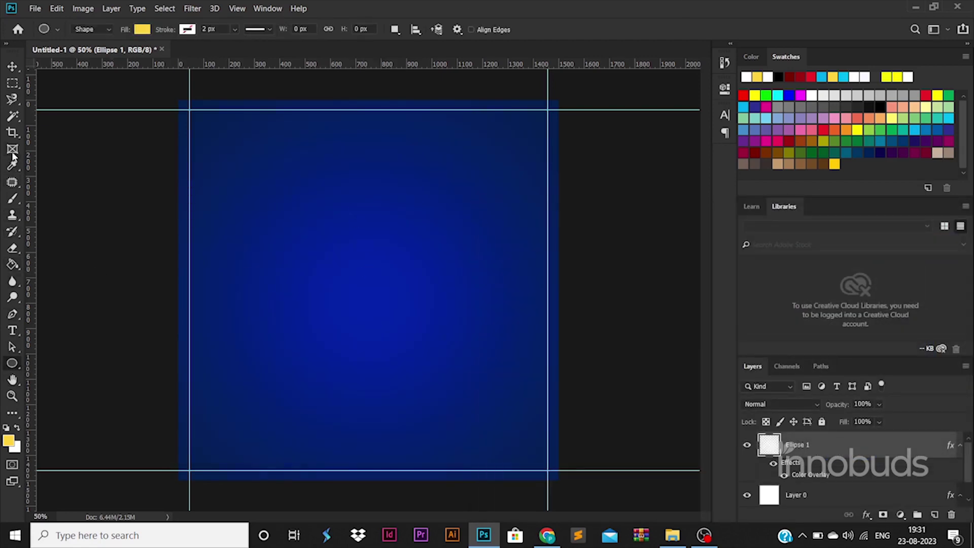
# Add a new layer and paint a large yellow rough-edged block on the canvas's left half with a 322 px splatter brush
pyautogui.click(12, 232)
pyautogui.click(15, 198)
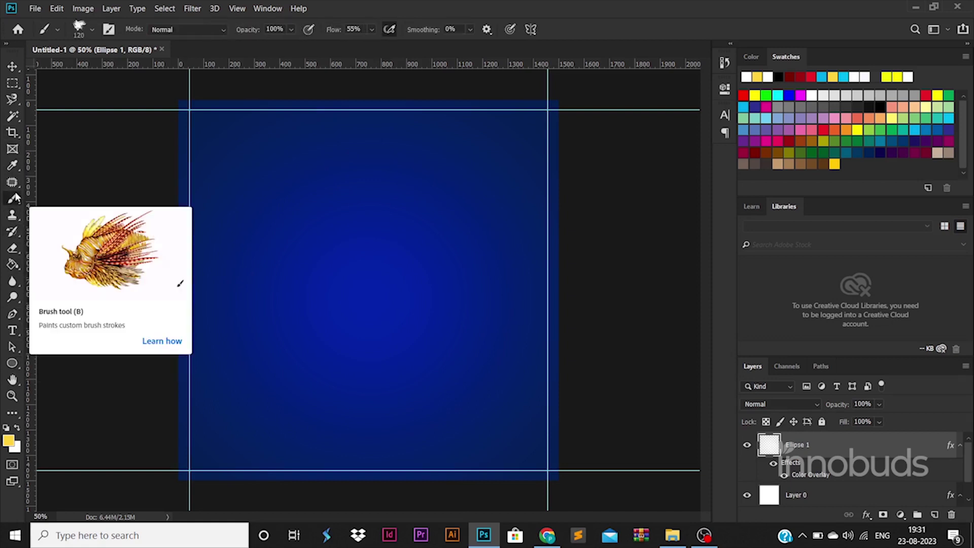
pyautogui.click(934, 517)
pyautogui.rightClick(466, 213)
pyautogui.click(597, 243)
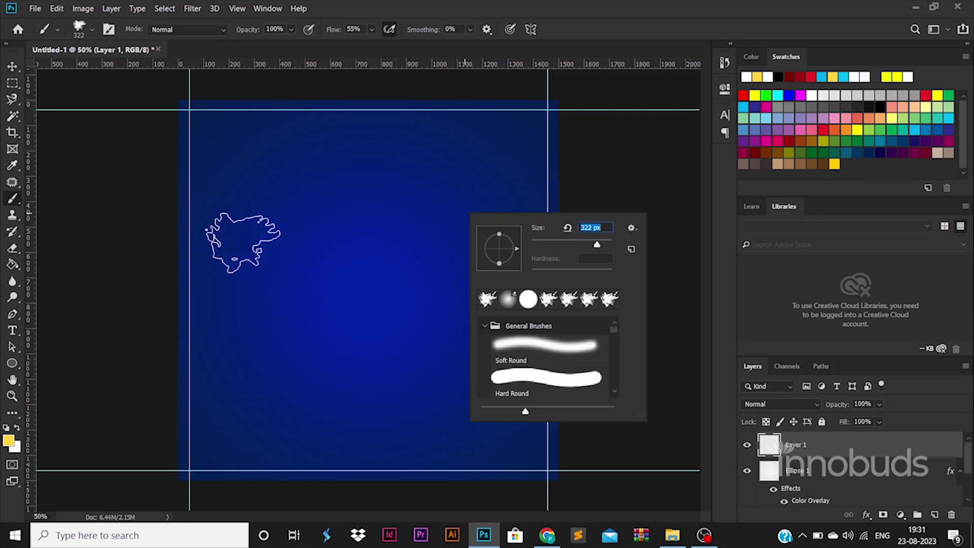
pyautogui.moveTo(243, 242)
pyautogui.mouseDown()
pyautogui.moveTo(222, 293)
pyautogui.moveTo(273, 313)
pyautogui.moveTo(253, 341)
pyautogui.moveTo(219, 318)
pyautogui.moveTo(274, 335)
pyautogui.moveTo(295, 295)
pyautogui.moveTo(293, 218)
pyautogui.moveTo(203, 220)
pyautogui.moveTo(215, 404)
pyautogui.moveTo(315, 404)
pyautogui.moveTo(329, 323)
pyautogui.moveTo(320, 236)
pyautogui.moveTo(214, 227)
pyautogui.moveTo(220, 416)
pyautogui.moveTo(339, 423)
pyautogui.moveTo(329, 237)
pyautogui.moveTo(319, 402)
pyautogui.moveTo(329, 233)
pyautogui.moveTo(311, 212)
pyautogui.moveTo(202, 210)
pyautogui.moveTo(211, 397)
pyautogui.moveTo(210, 386)
pyautogui.moveTo(200, 432)
pyautogui.moveTo(186, 214)
pyautogui.mouseUp()
# Move the yellow painted block about 154 px horizontally away from the canvas's left edge
pyautogui.click(12, 66)
pyautogui.moveTo(293, 276); pyautogui.dragTo(332, 277)
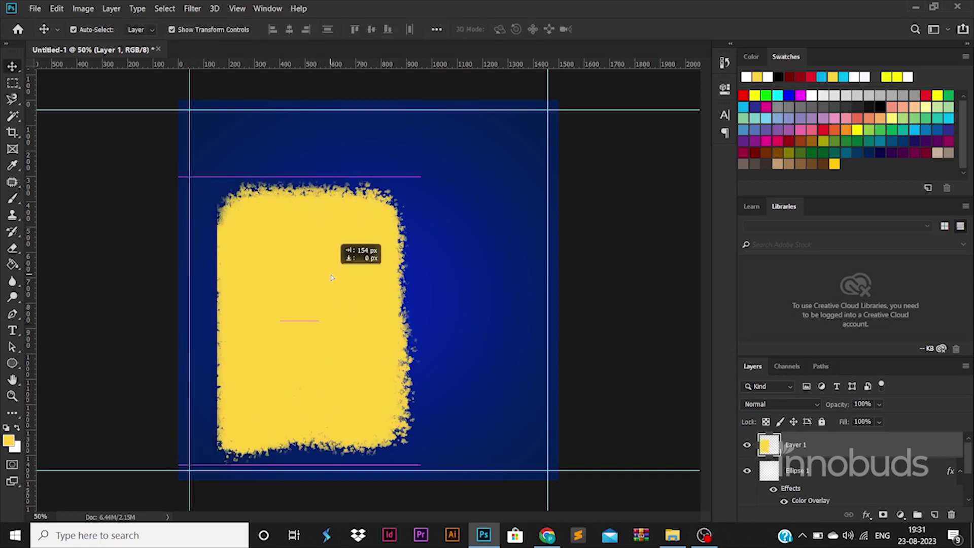
# Step back through the last edits to the painted layer and restore them
pyautogui.hotkey('ctrl', 'z')
pyautogui.hotkey('ctrl', 'z')
pyautogui.hotkey('ctrl', 'z')
pyautogui.hotkey('ctrl', 'z')
pyautogui.hotkey('ctrl', 'shift', 'z')
pyautogui.hotkey('ctrl', 'shift', 'z')
pyautogui.hotkey('ctrl', 'shift', 'z')
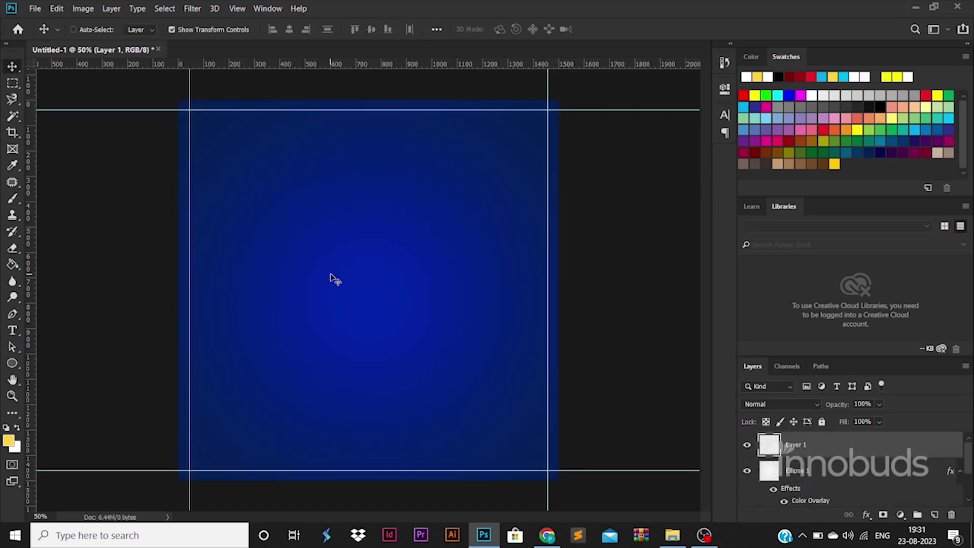
# Shift the yellow block slightly up and left, and roughen its straight left side with the splatter brush
pyautogui.moveTo(332, 276); pyautogui.dragTo(324, 254)
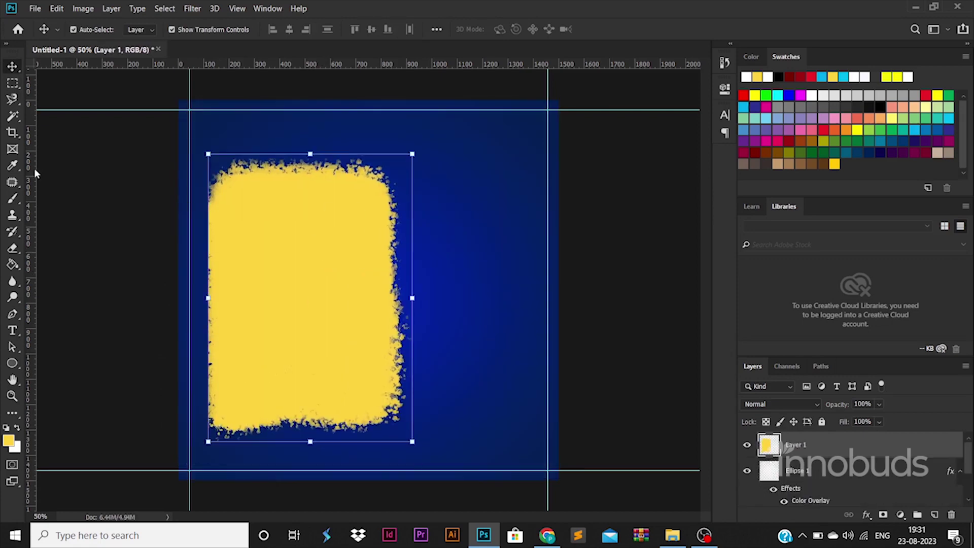
pyautogui.click(14, 201)
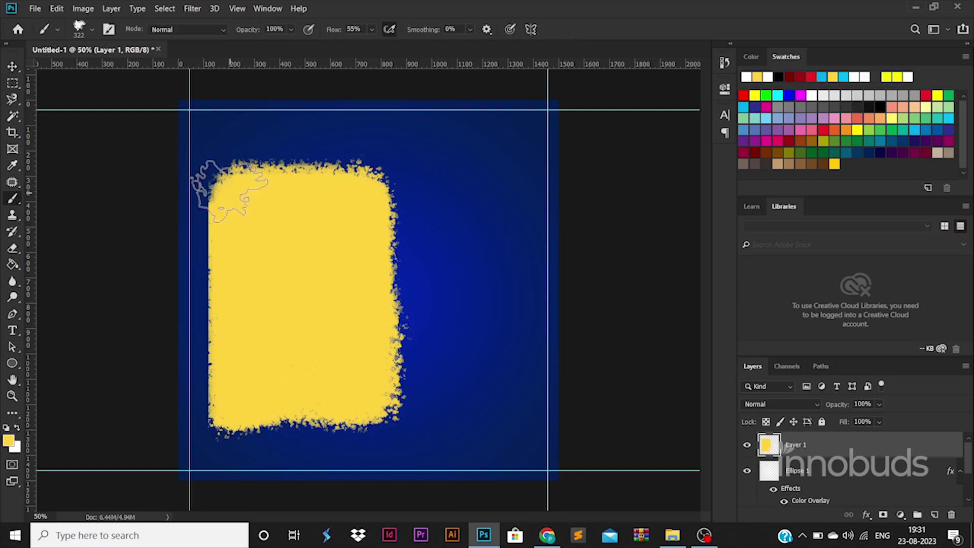
pyautogui.moveTo(213, 251); pyautogui.dragTo(216, 444)
# Narrow the yellow block horizontally with Free Transform, pulling its right side inward
pyautogui.hotkey('ctrl', 't')
pyautogui.moveTo(412, 304)
pyautogui.mouseDown()
pyautogui.moveTo(386, 284)
pyautogui.moveTo(348, 301)
pyautogui.mouseUp()
pyautogui.press('Return')
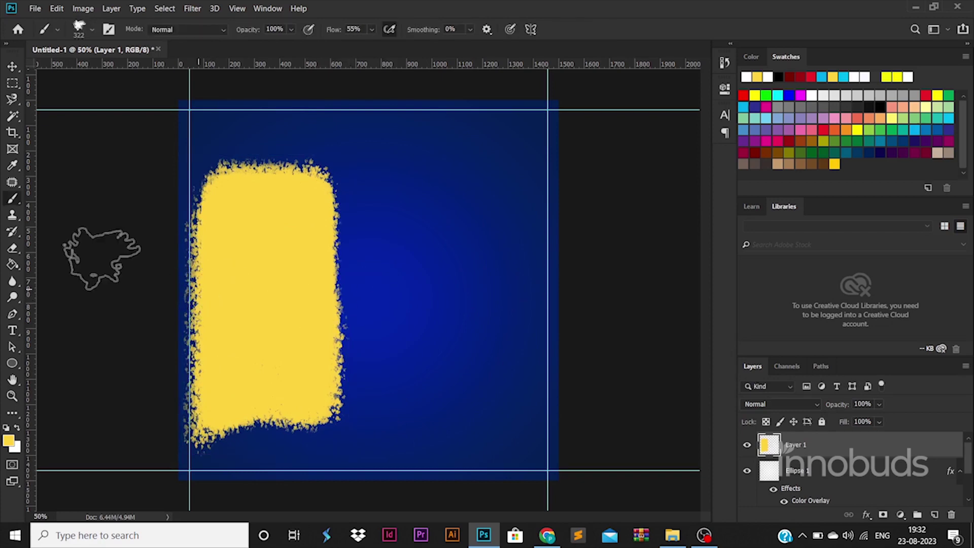
# Draw a large ellipse about 1451 × 1509 px that covers the canvas's right half and extends beyond its edge
pyautogui.moveTo(12, 363); pyautogui.dragTo(71, 395)
pyautogui.click(70, 391)
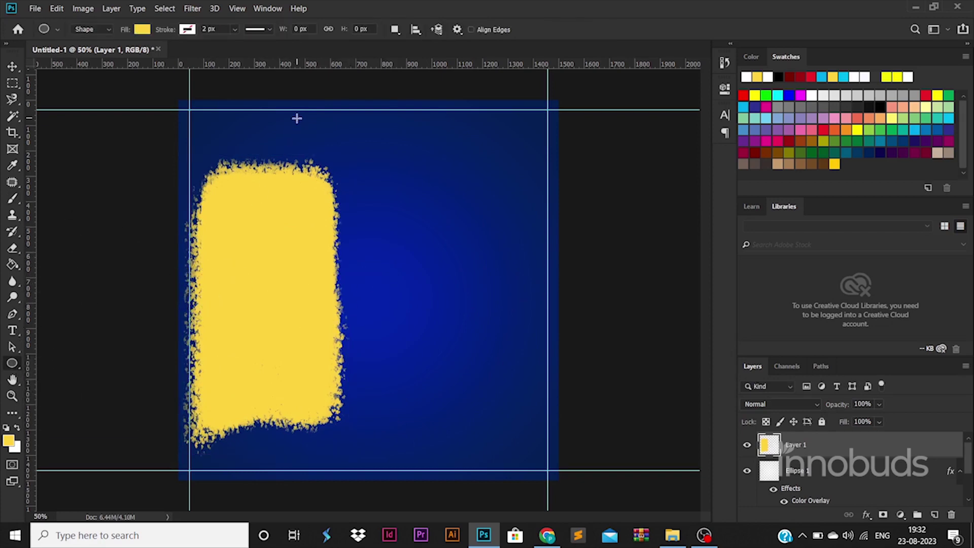
pyautogui.moveTo(296, 115); pyautogui.dragTo(665, 501)
# Give the large ellipse a white stroke and set the stroke width to 150 px
pyautogui.click(188, 30)
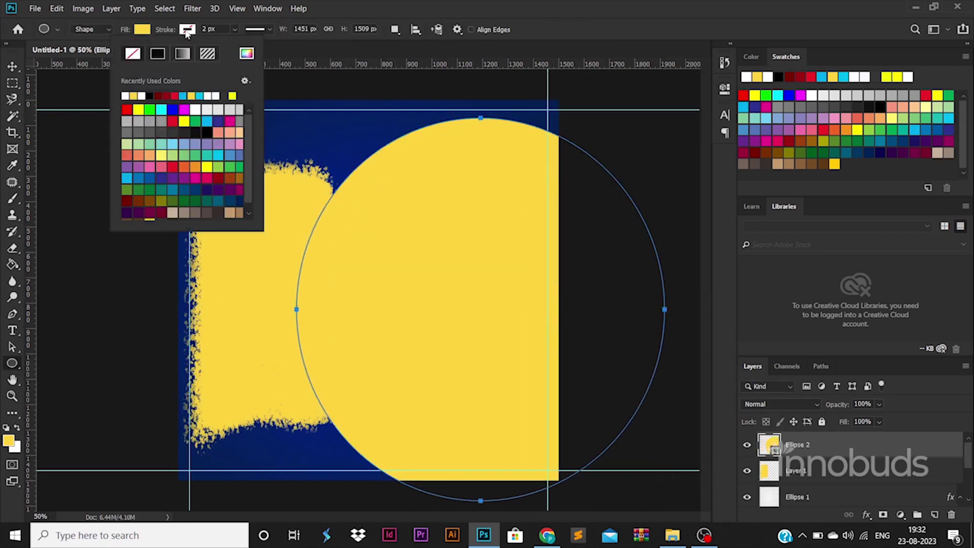
pyautogui.click(188, 30)
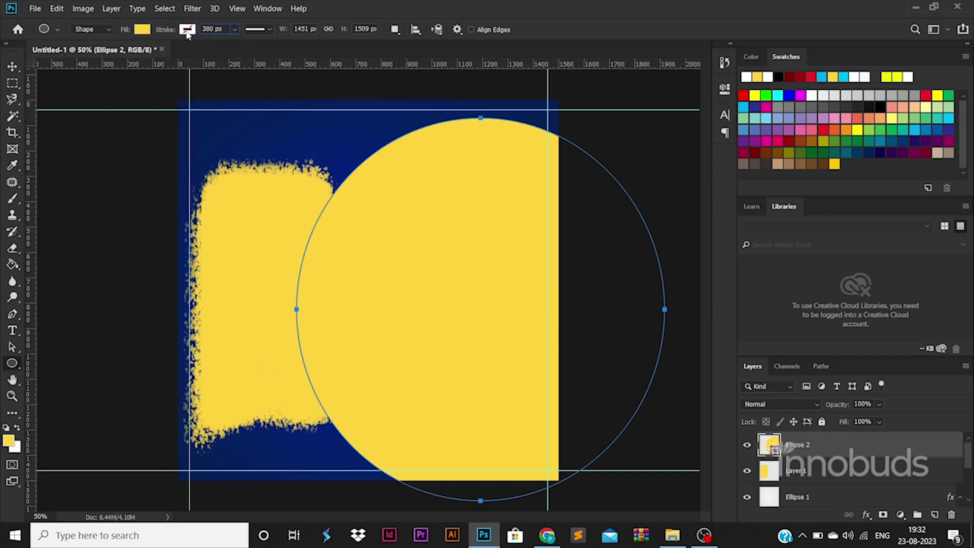
pyautogui.press('Return')
pyautogui.write('1')
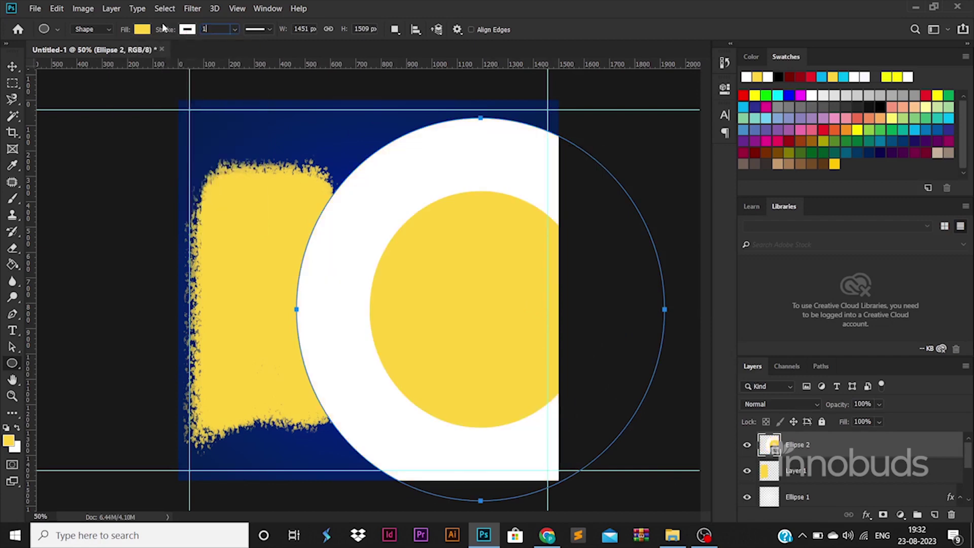
pyautogui.write('50')
pyautogui.press('Return')
# Change the large ellipse's stroke to dark blue and set its fill to no colour
pyautogui.click(142, 29)
pyautogui.click(89, 54)
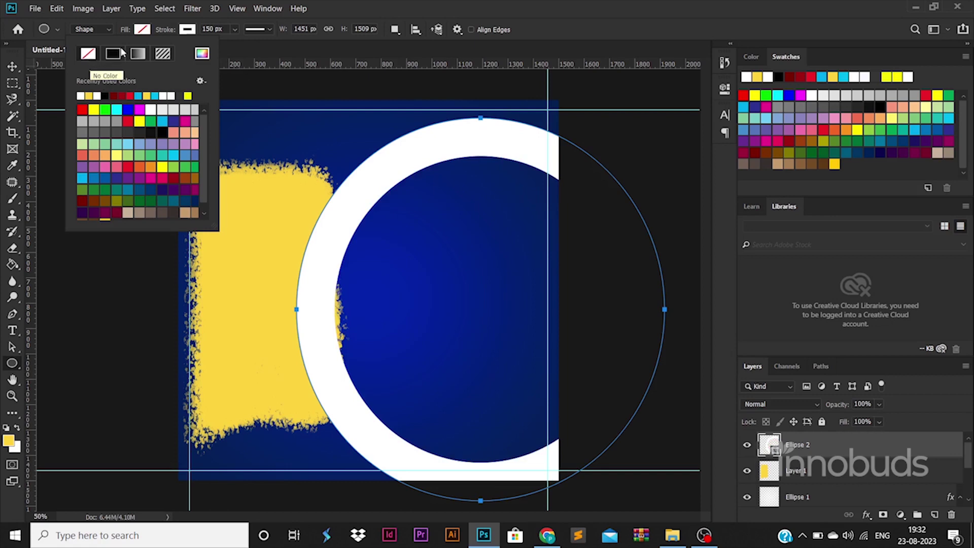
pyautogui.click(186, 202)
pyautogui.click(188, 29)
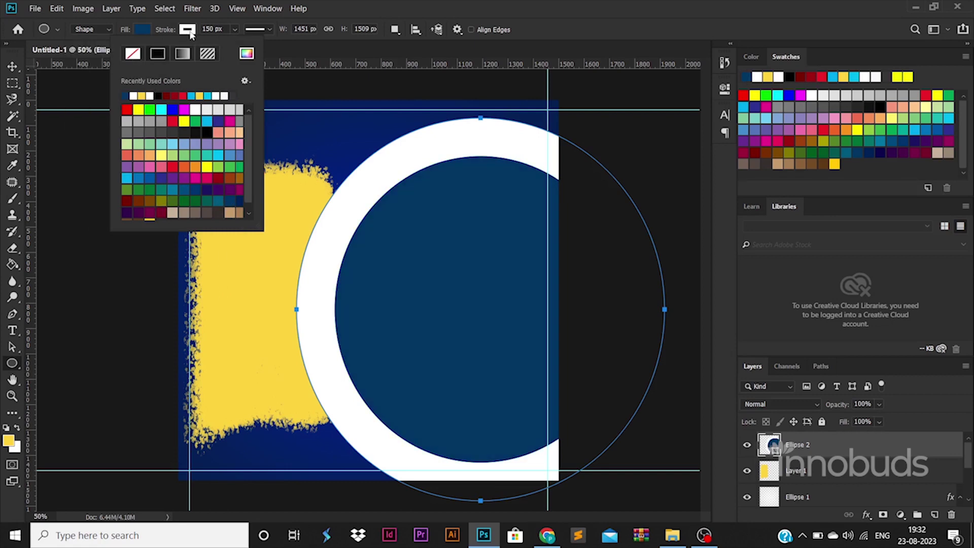
pyautogui.click(241, 202)
pyautogui.click(142, 29)
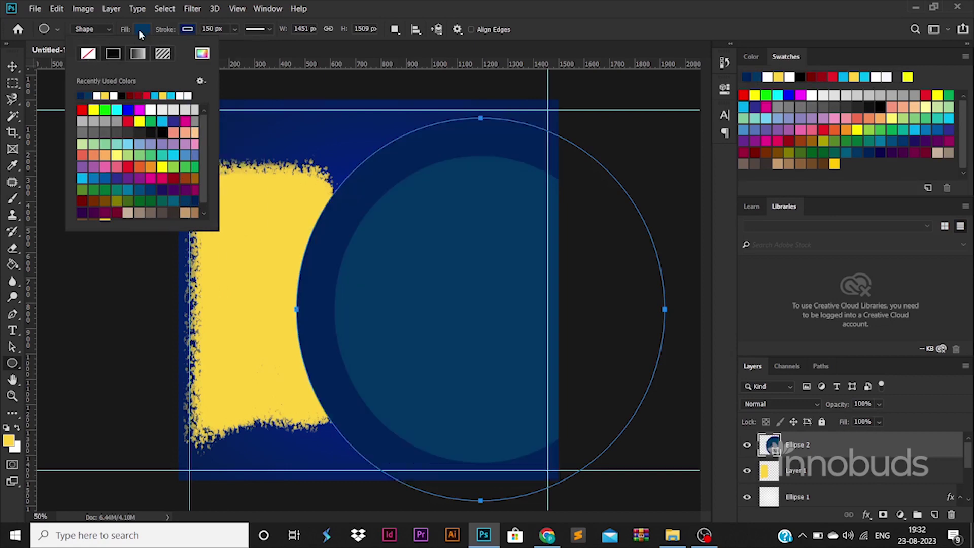
pyautogui.click(88, 54)
# Place the dark blue ring layer beneath the yellow paint layer and shift the ring up and to the left
pyautogui.click(12, 66)
pyautogui.moveTo(314, 175); pyautogui.dragTo(304, 154)
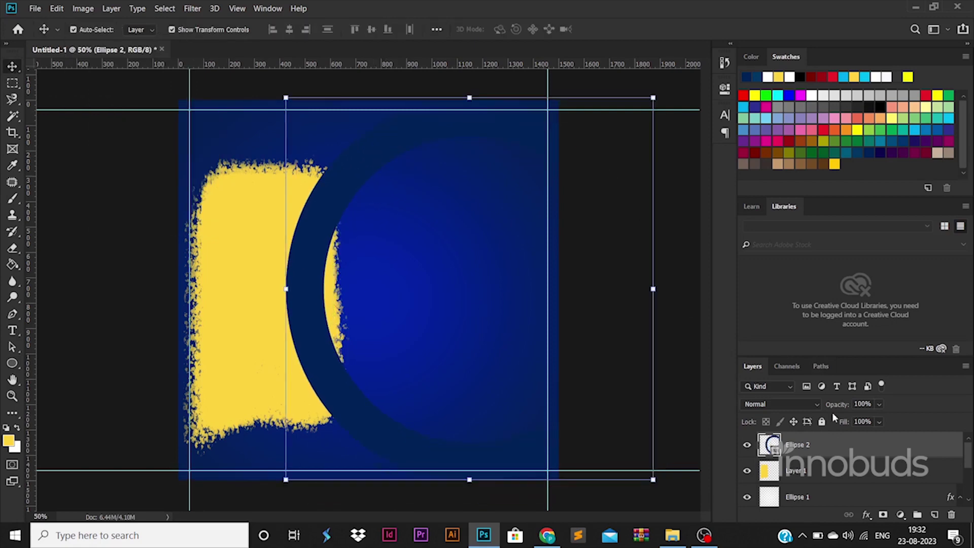
pyautogui.moveTo(798, 445); pyautogui.dragTo(808, 473)
pyautogui.moveTo(387, 178); pyautogui.dragTo(339, 168)
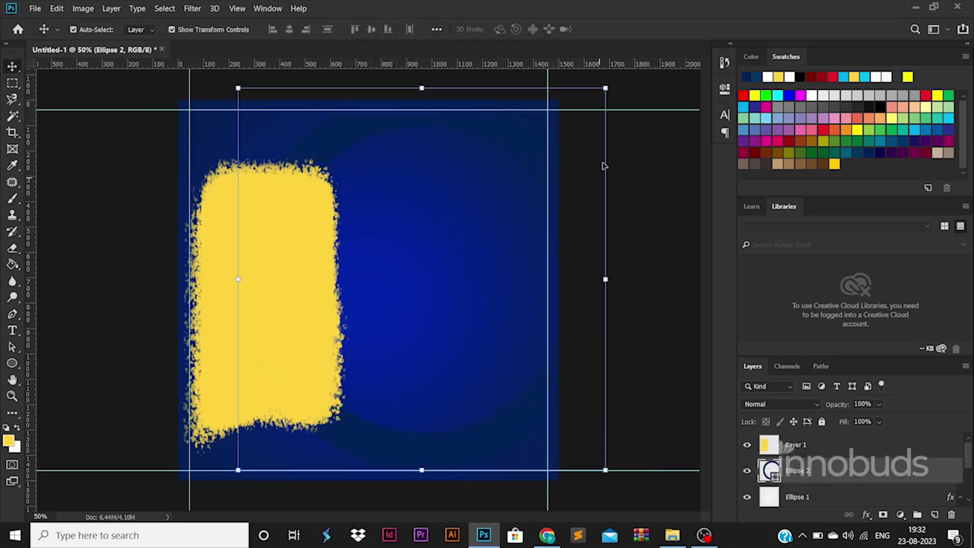
# Enlarge the ring to about 1691 × 1715 px, reposition it lower, and widen its stroke to 288 px
pyautogui.moveTo(604, 88); pyautogui.dragTo(666, 36)
pyautogui.moveTo(600, 215); pyautogui.dragTo(596, 257)
pyautogui.press('Return')
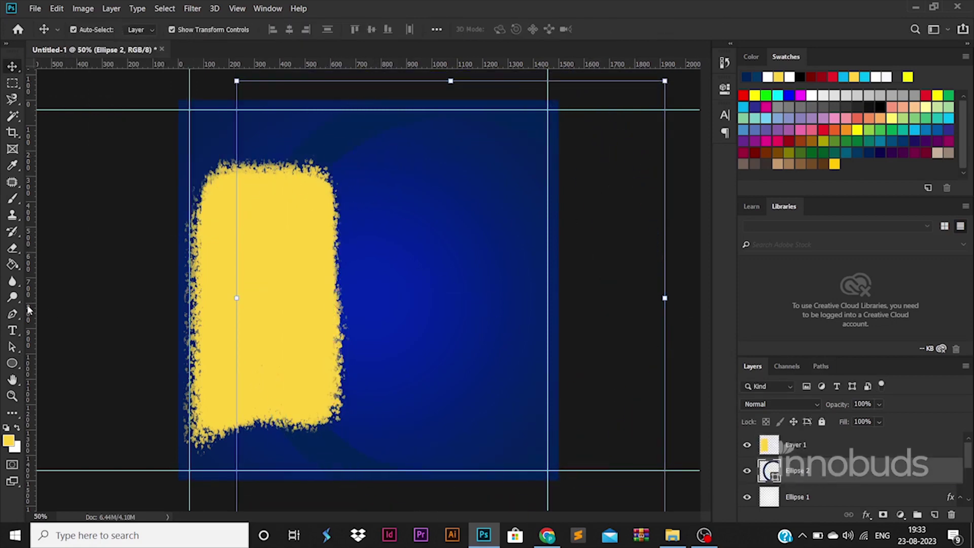
pyautogui.press('u')
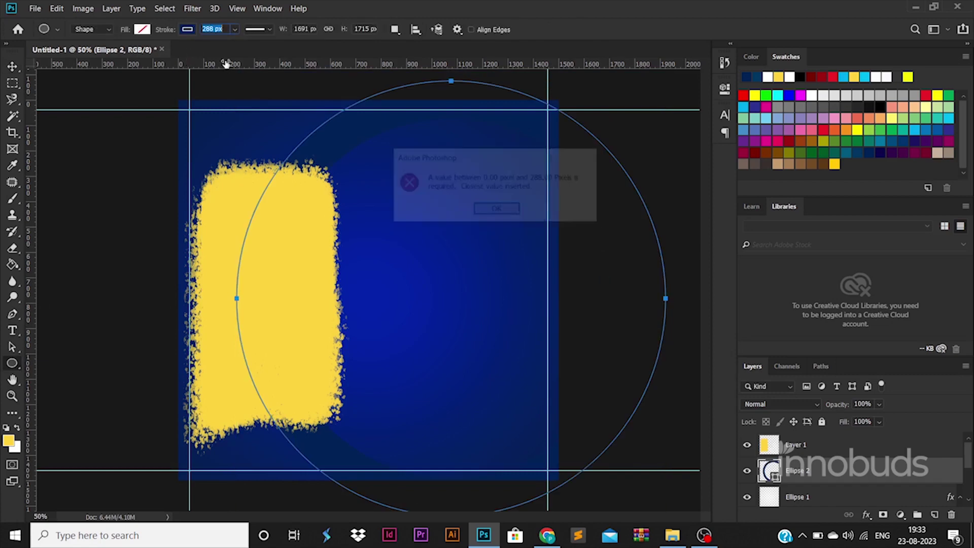
pyautogui.click(12, 68)
pyautogui.doubleClick(775, 476)
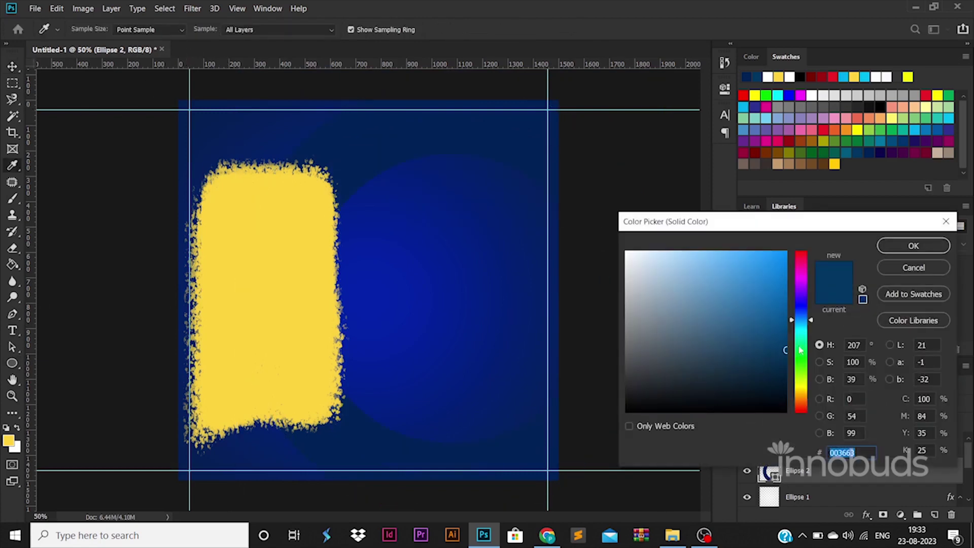
pyautogui.click(797, 307)
pyautogui.moveTo(785, 355); pyautogui.dragTo(803, 387)
pyautogui.click(914, 267)
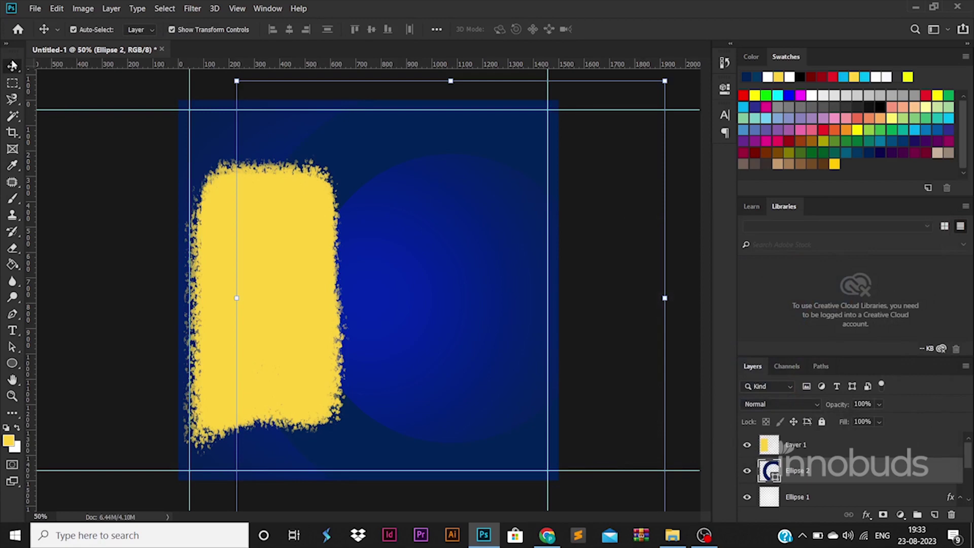
# Move the dark blue ring left and slightly up to centre it on the canvas, and reduce the yellow paint block's height
pyautogui.moveTo(387, 174); pyautogui.dragTo(304, 166)
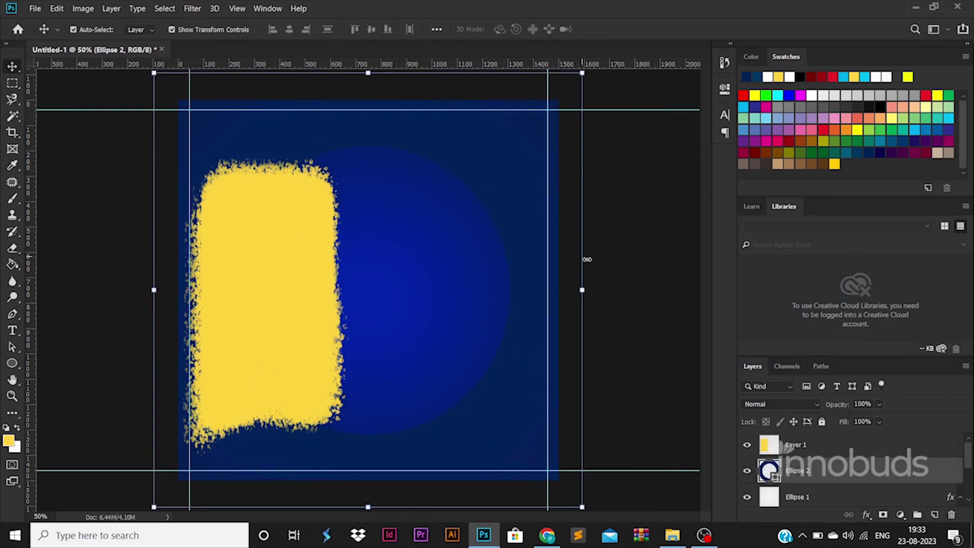
pyautogui.click(124, 202)
pyautogui.click(291, 354)
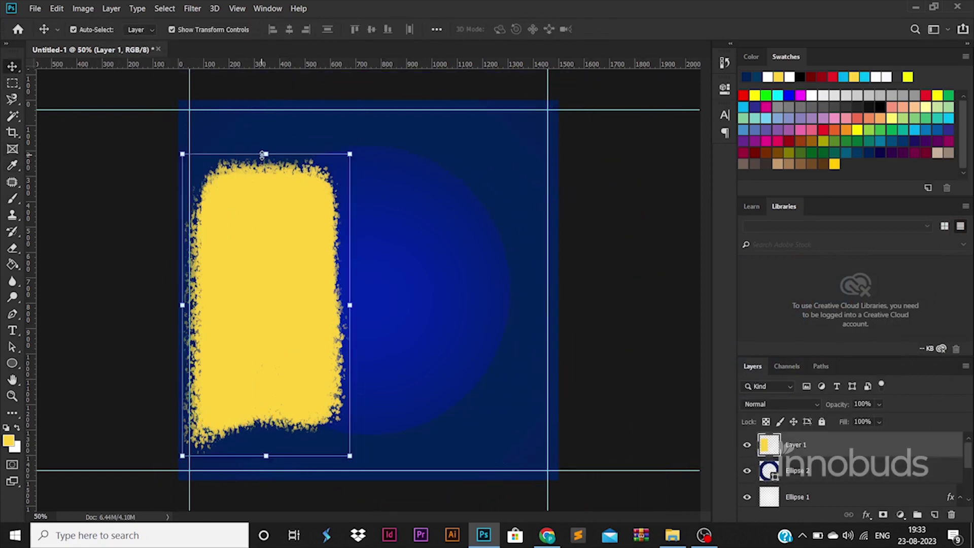
pyautogui.moveTo(265, 152); pyautogui.dragTo(266, 193)
pyautogui.moveTo(266, 251); pyautogui.dragTo(268, 230)
pyautogui.press('Return')
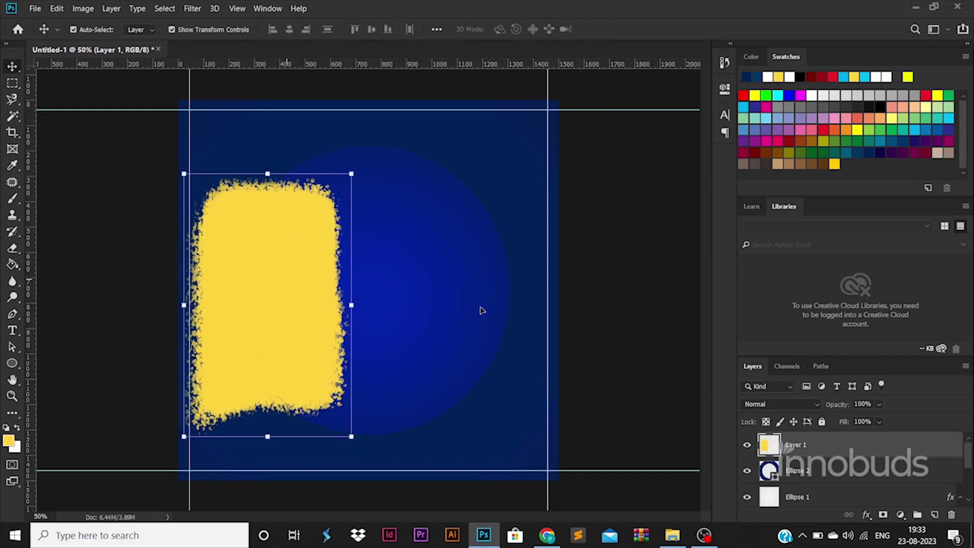
pyautogui.click(637, 384)
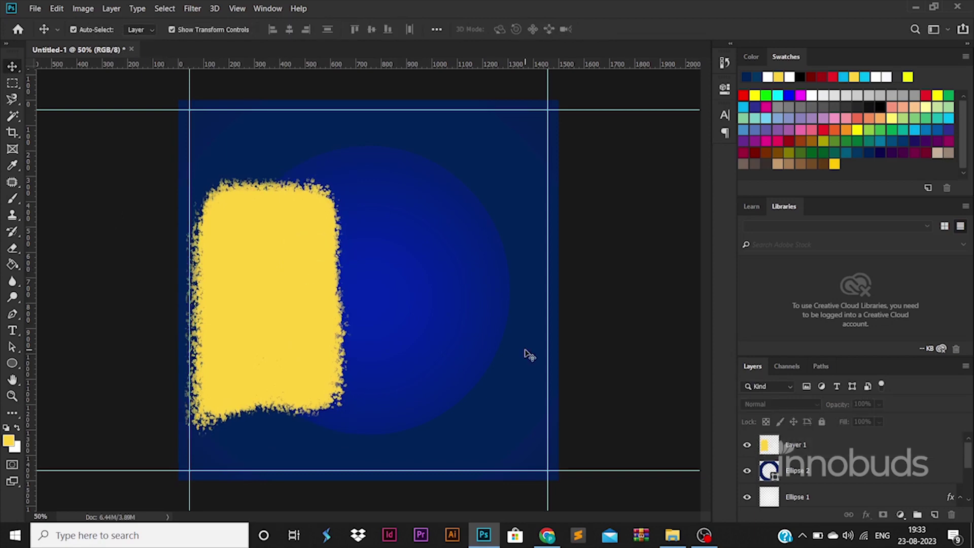
# Draw a large yellow ellipse overlapping the paint block, move it up, widen it slightly and place its layer beneath the paint layer
pyautogui.click(20, 367)
pyautogui.moveTo(282, 229); pyautogui.dragTo(525, 482)
pyautogui.click(12, 67)
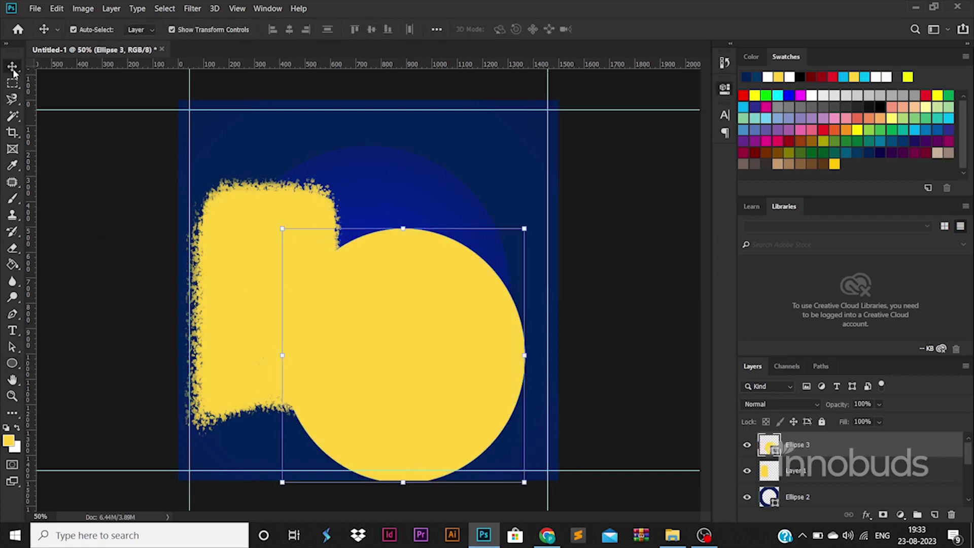
pyautogui.moveTo(478, 331); pyautogui.dragTo(478, 276)
pyautogui.moveTo(523, 300)
pyautogui.mouseDown()
pyautogui.moveTo(545, 300)
pyautogui.moveTo(536, 300)
pyautogui.mouseUp()
pyautogui.press('Return')
pyautogui.moveTo(813, 444); pyautogui.dragTo(816, 484)
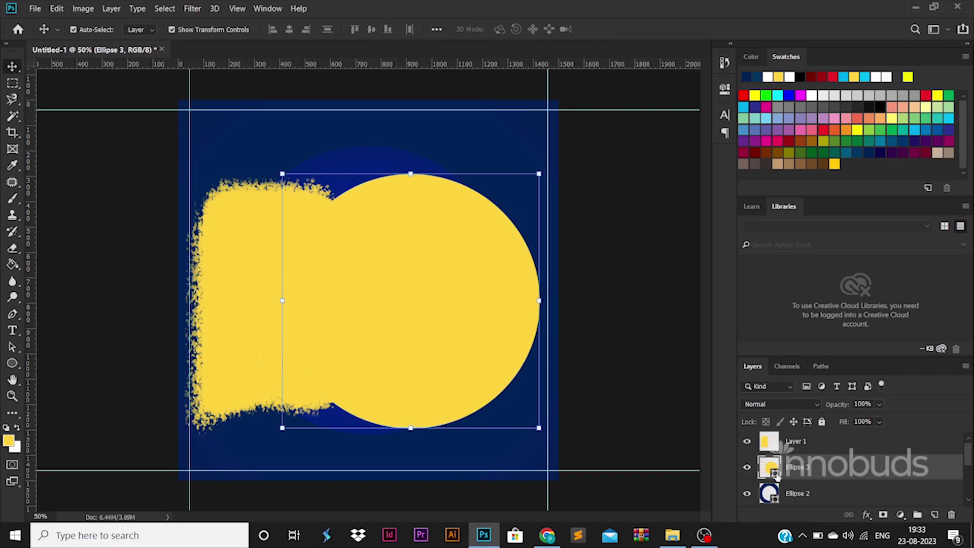
# Shift the dark blue ring slightly left and recolour the large yellow ellipse white (ffffff)
pyautogui.moveTo(351, 142); pyautogui.dragTo(414, 158)
pyautogui.click(423, 283)
pyautogui.doubleClick(774, 472)
pyautogui.moveTo(655, 346); pyautogui.dragTo(584, 172)
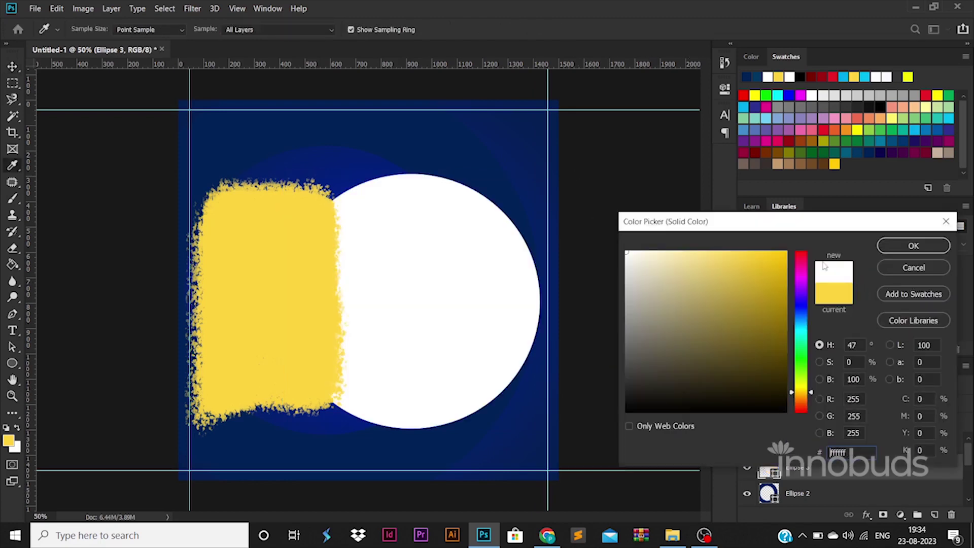
pyautogui.click(925, 251)
# Place the image pexels-pixabay-290275, scale it to about 43.85% and position it over the yellow paint block
pyautogui.click(235, 256)
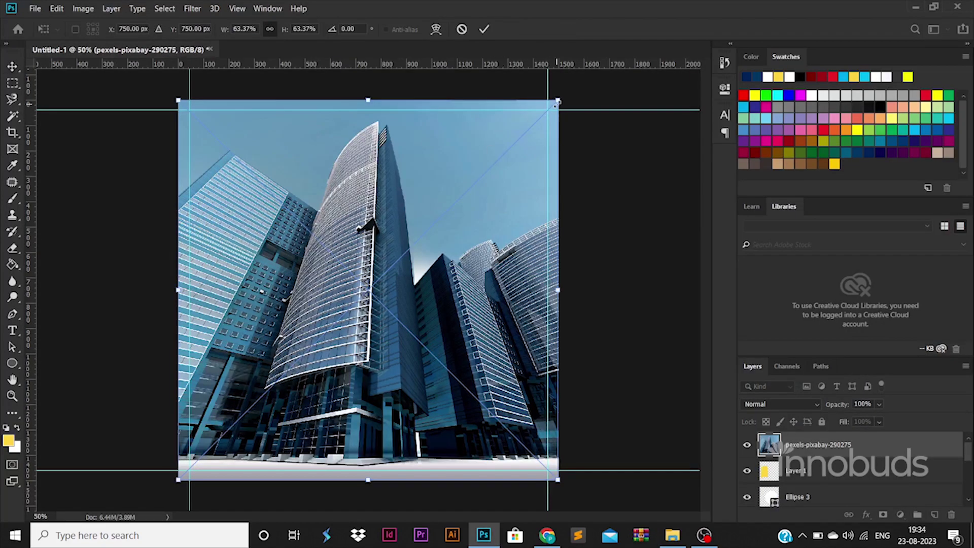
pyautogui.moveTo(558, 101); pyautogui.dragTo(378, 238)
pyautogui.moveTo(347, 296); pyautogui.dragTo(325, 252)
pyautogui.moveTo(380, 211); pyautogui.dragTo(418, 174)
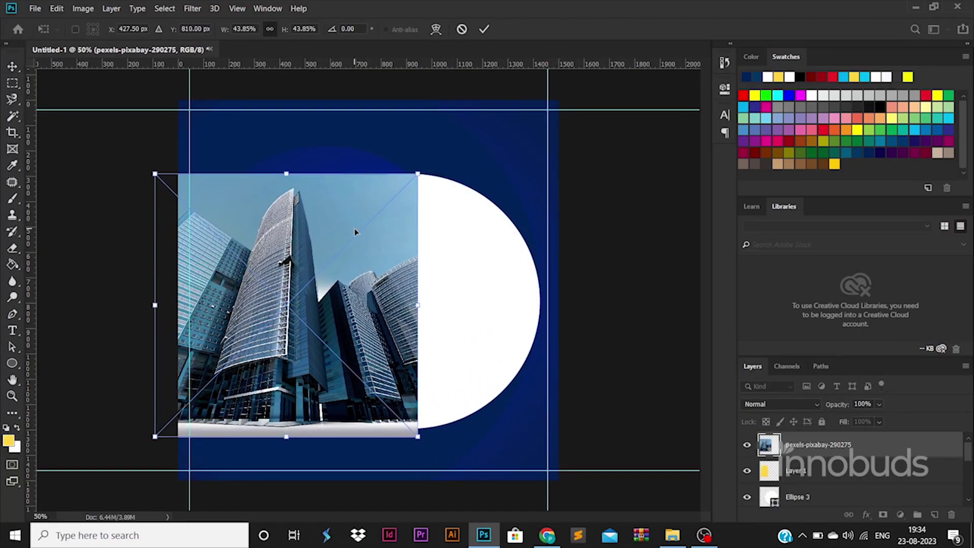
pyautogui.press('Return')
# Rasterize the building photo and erase everything outside the outline of the paint block
pyautogui.keyDown('ctrl'); pyautogui.click(769, 471); pyautogui.keyUp('ctrl')
pyautogui.rightClick(821, 450)
pyautogui.click(729, 216)
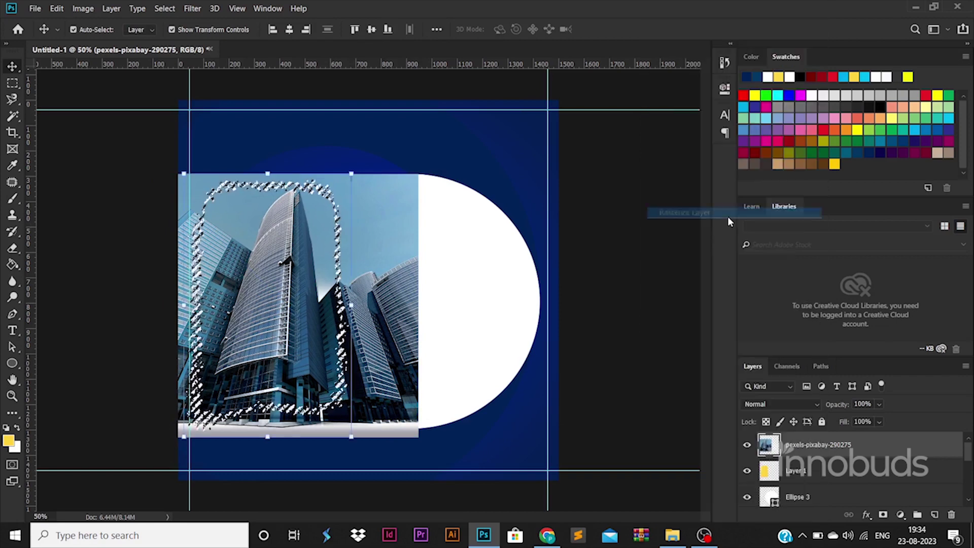
pyautogui.hotkey('ctrl', 'shift', 'i')
pyautogui.press('Delete')
pyautogui.hotkey('ctrl', 'd')
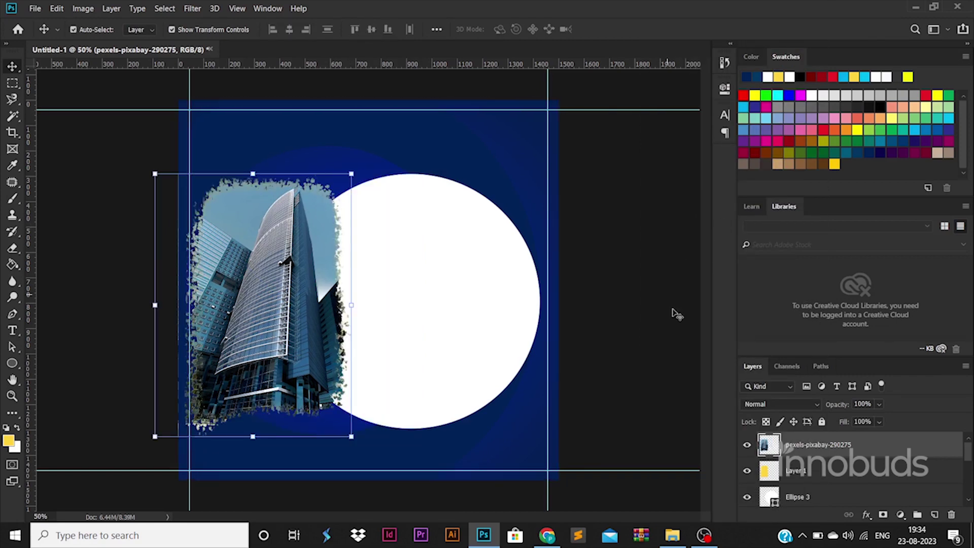
# Hide the yellow paint layer and give the building photo a drop shadow with 25% opacity and a size of 54 px
pyautogui.click(747, 472)
pyautogui.doubleClick(907, 444)
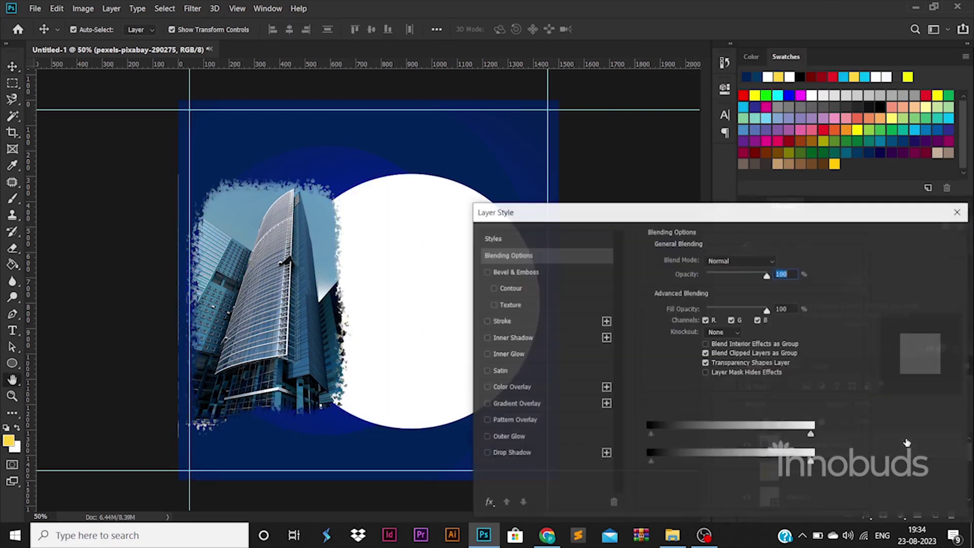
pyautogui.click(540, 453)
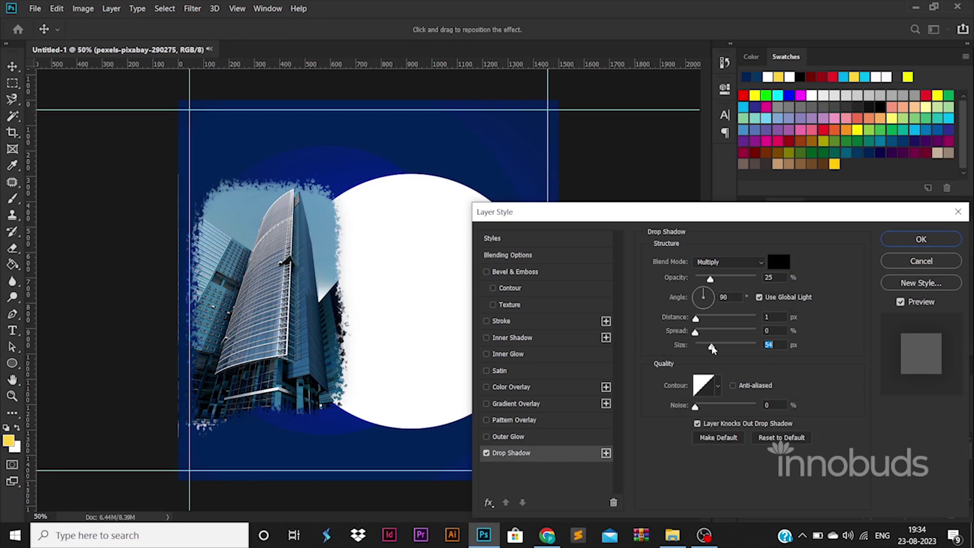
pyautogui.click(921, 239)
# Enlarge the building photo cutout slightly towards its upper left
pyautogui.hotkey('ctrl', 't')
pyautogui.moveTo(155, 174); pyautogui.dragTo(147, 166)
pyautogui.press('Return')
# Duplicate the white ellipse and shrink the copy to a small circle on the ellipse's upper-right edge
pyautogui.click(502, 293)
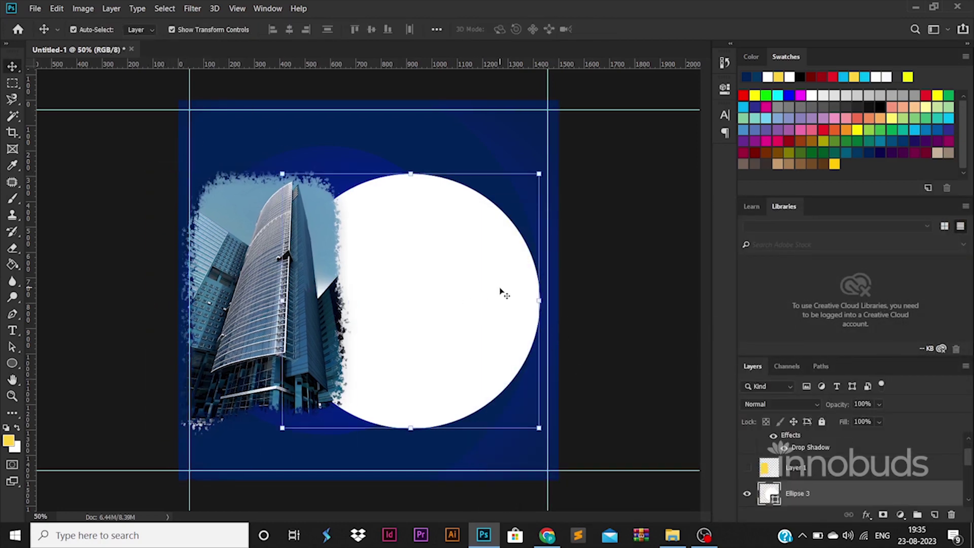
pyautogui.moveTo(501, 291); pyautogui.dragTo(518, 244)
pyautogui.moveTo(556, 127); pyautogui.dragTo(470, 199)
pyautogui.press('Return')
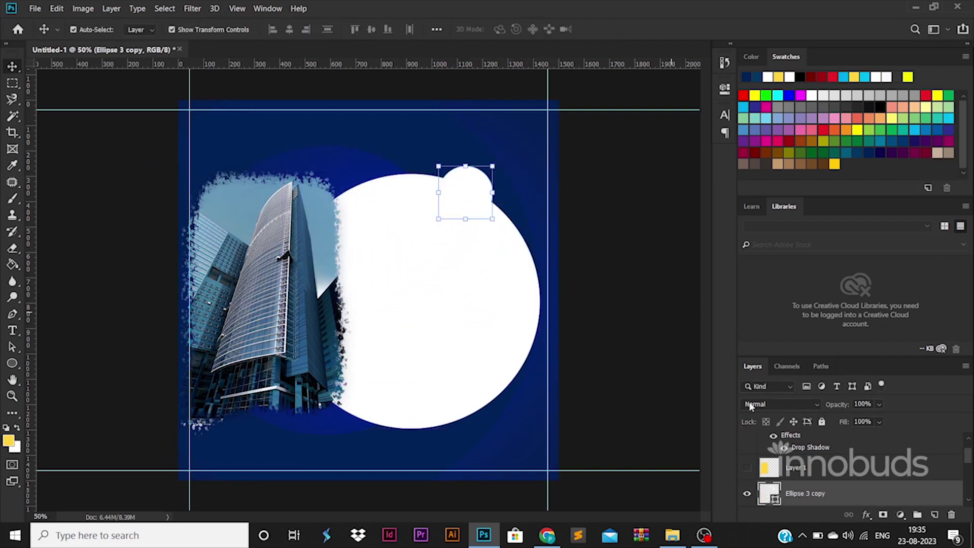
# Add a gradient overlay to the small circle and set the gradient's first colour stop to bright yellow
pyautogui.doubleClick(775, 500)
pyautogui.click(946, 223)
pyautogui.doubleClick(897, 499)
pyautogui.click(542, 404)
pyautogui.click(717, 290)
pyautogui.doubleClick(669, 434)
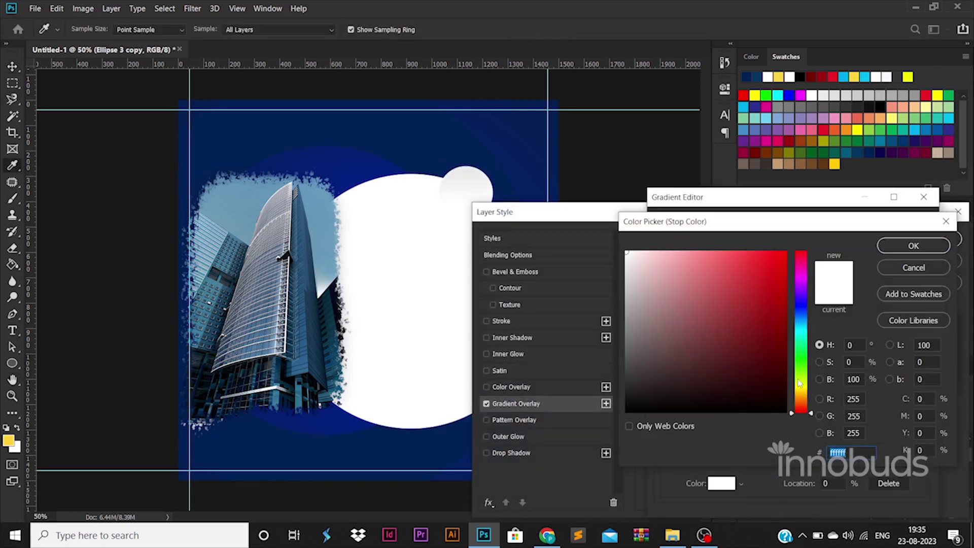
pyautogui.click(799, 385)
pyautogui.moveTo(781, 284); pyautogui.dragTo(787, 252)
pyautogui.click(913, 245)
# Set the gradient's end colour stop to bright yellow and apply the overlay to the small circle
pyautogui.doubleClick(922, 431)
pyautogui.click(800, 389)
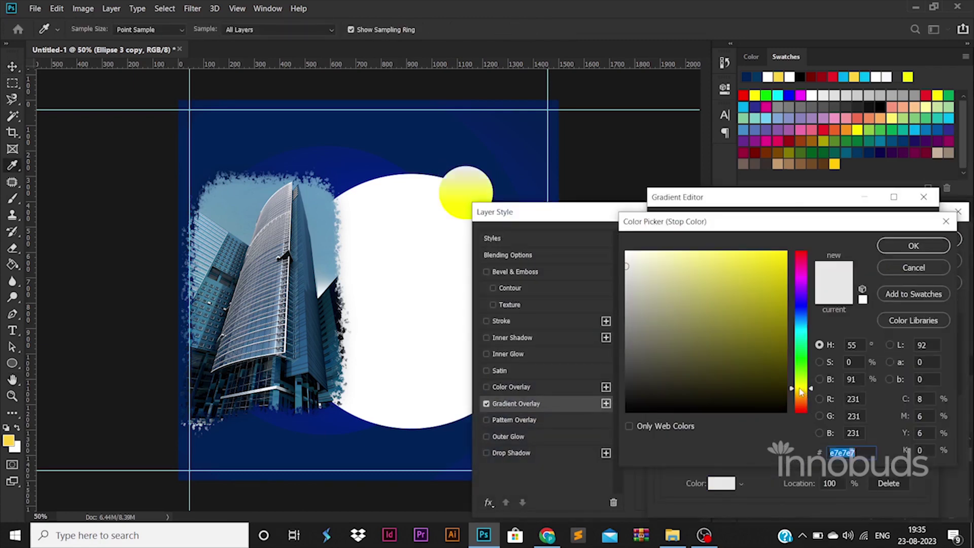
pyautogui.click(784, 255)
pyautogui.click(883, 254)
pyautogui.click(910, 223)
pyautogui.click(921, 240)
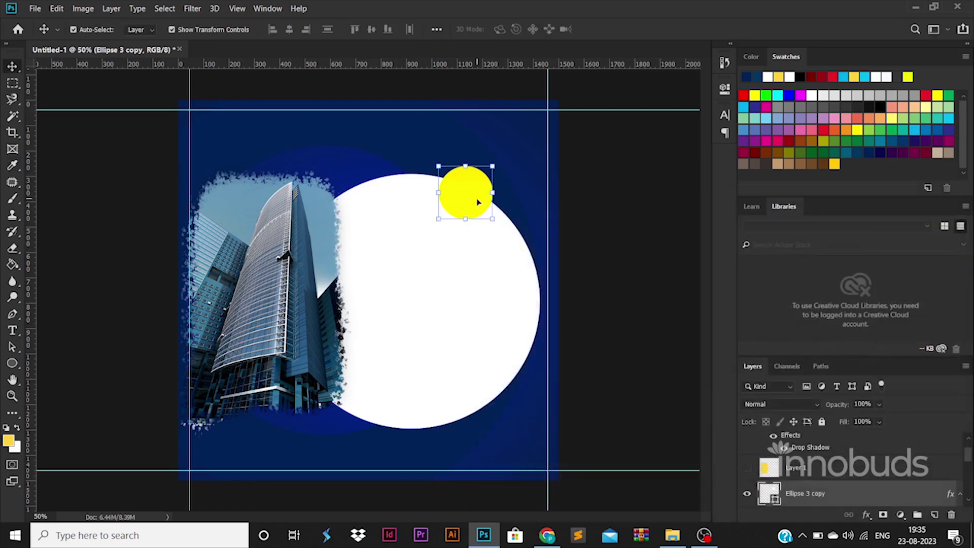
# Duplicate the small yellow circle onto the white ellipse's lower-right edge and scale the copy down
pyautogui.moveTo(477, 202); pyautogui.dragTo(484, 412)
pyautogui.moveTo(504, 374); pyautogui.dragTo(492, 389)
pyautogui.press('Return')
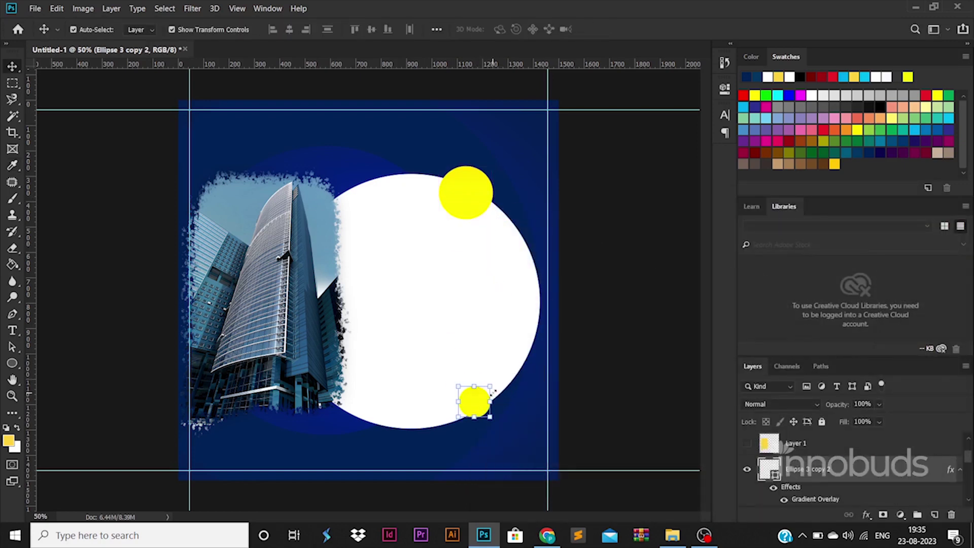
# Duplicate the large white ellipse and shrink the copy about its centre to about 951 × 939 px
pyautogui.click(500, 349)
pyautogui.hotkey('ctrl', 'j')
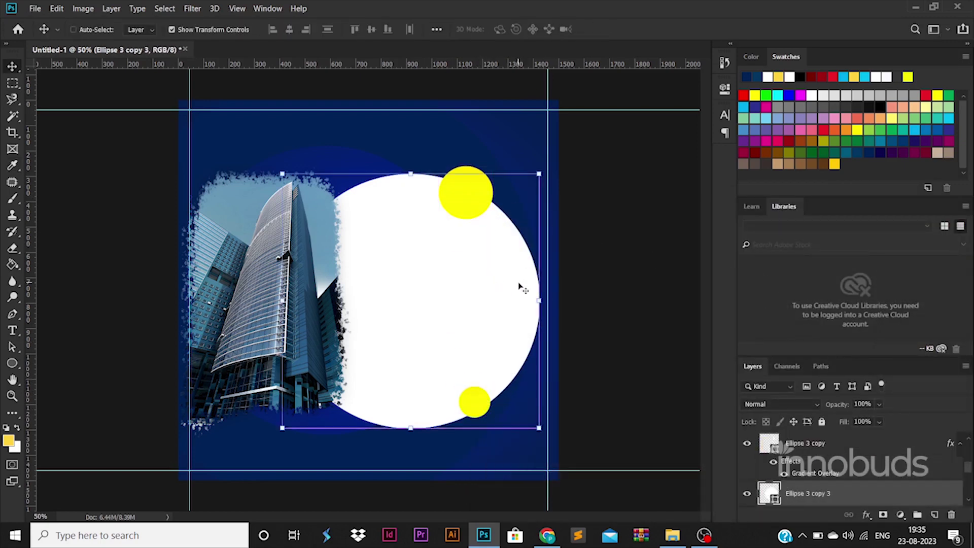
pyautogui.hotkey('ctrl', 't')
pyautogui.moveTo(544, 169); pyautogui.dragTo(532, 186)
pyautogui.press('Return')
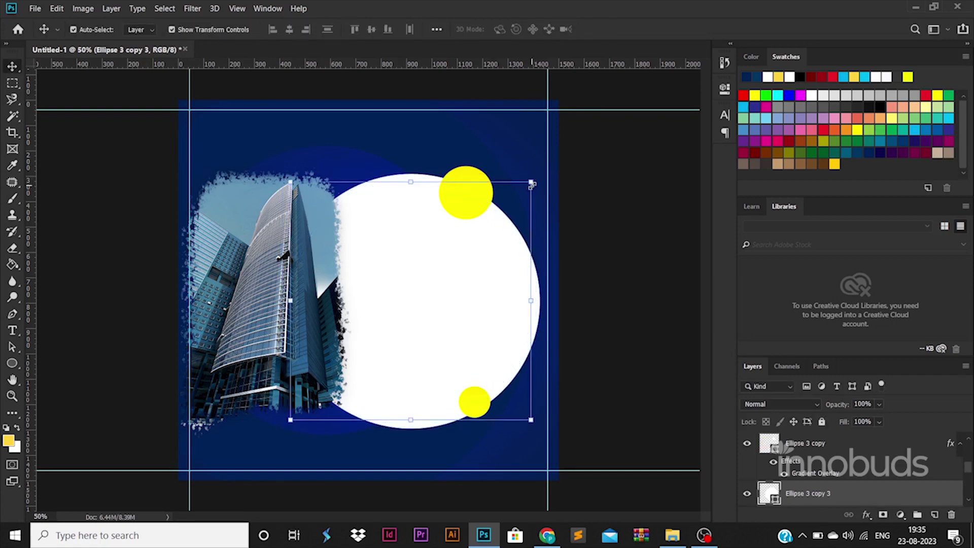
# Give the inner white ellipse a bright yellow dashed stroke 4 px wide
pyautogui.click(13, 363)
pyautogui.click(142, 29)
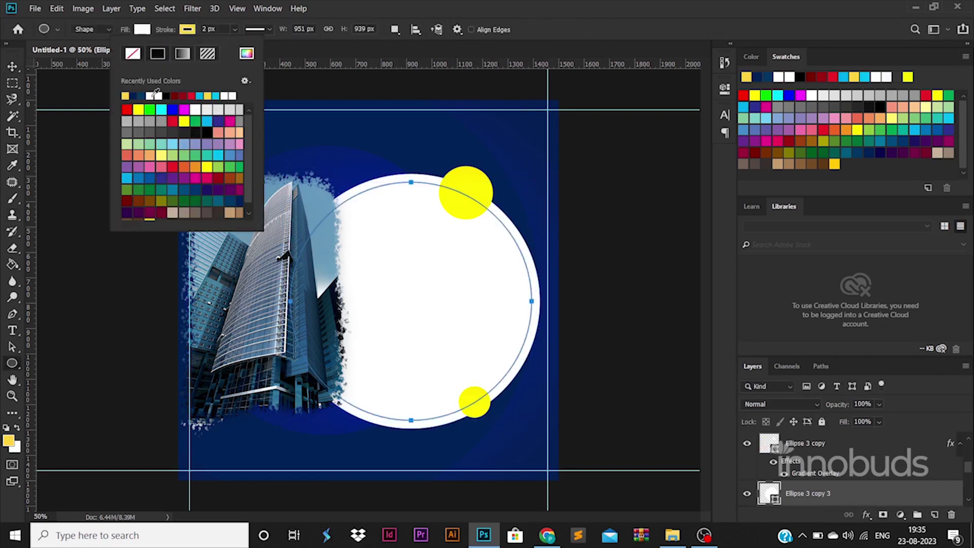
pyautogui.click(142, 29)
pyautogui.click(141, 29)
pyautogui.click(258, 29)
pyautogui.click(254, 91)
pyautogui.click(13, 83)
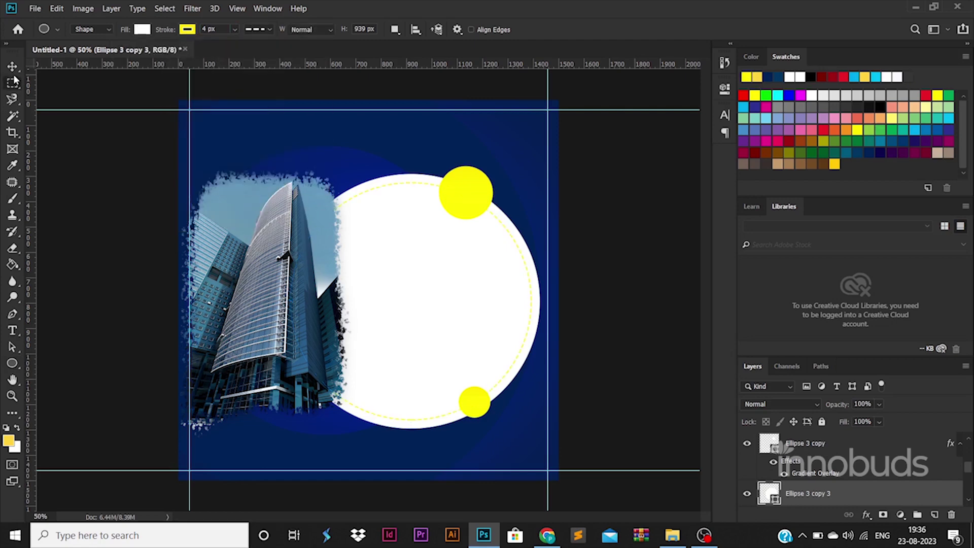
# Increase the inner ellipse's dashed stroke width to 12 px
pyautogui.click(15, 366)
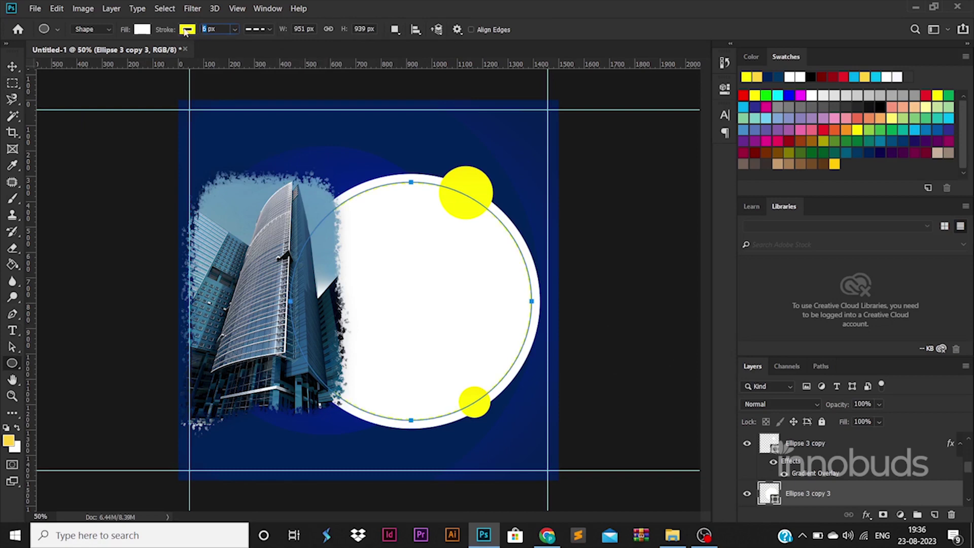
pyautogui.write('12')
pyautogui.press('Return')
pyautogui.click(12, 66)
pyautogui.click(170, 184)
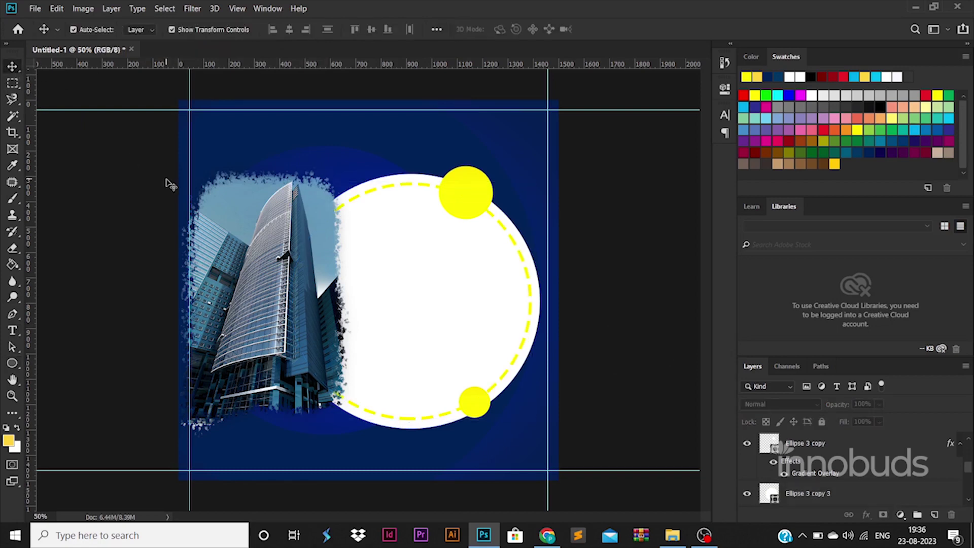
# Add the four-line heading "COMPANY NAME & SERVICES GOES HERE" inside the white ellipse and colour it black
pyautogui.press('t')
pyautogui.click(373, 279)
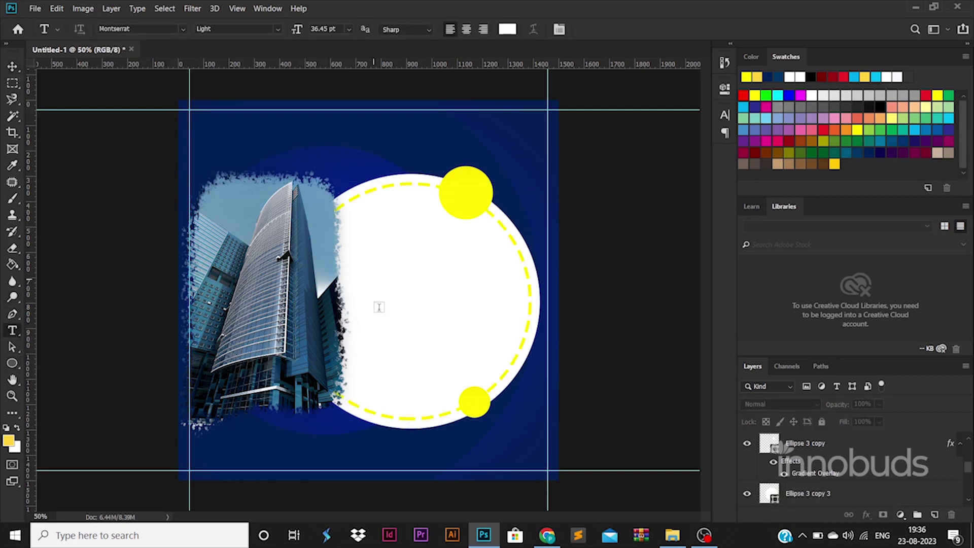
pyautogui.press('BackSpace')
pyautogui.write('COMPANY')
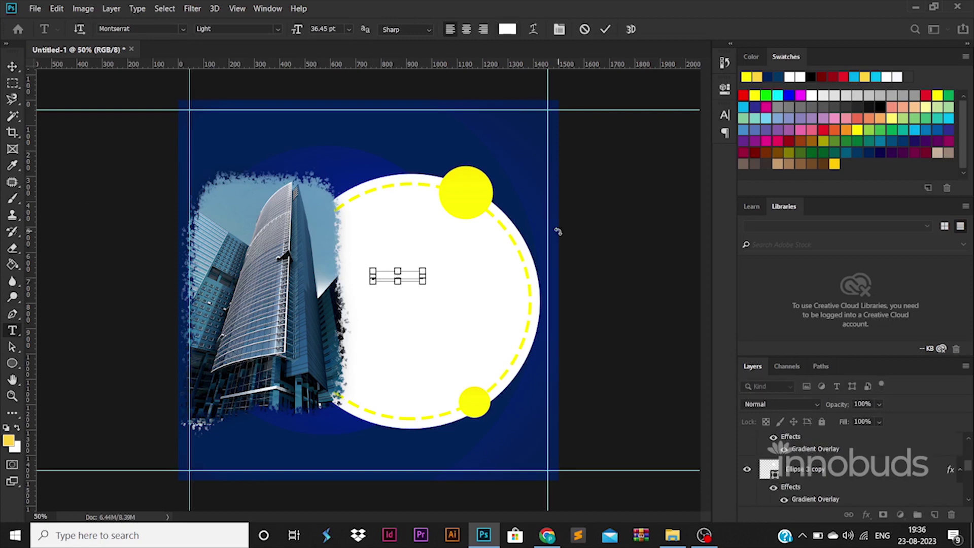
pyautogui.hotkey('ctrl', 'a')
pyautogui.click(508, 29)
pyautogui.click(627, 412)
pyautogui.click(925, 244)
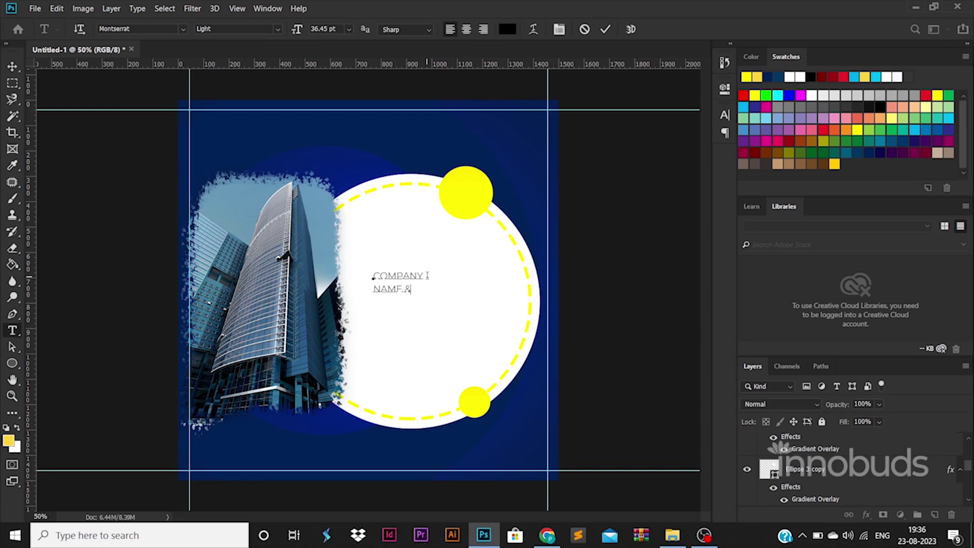
# Set the heading's font style to Montserrat ExtraBold and reduce its leading
pyautogui.hotkey('ctrl', 'a')
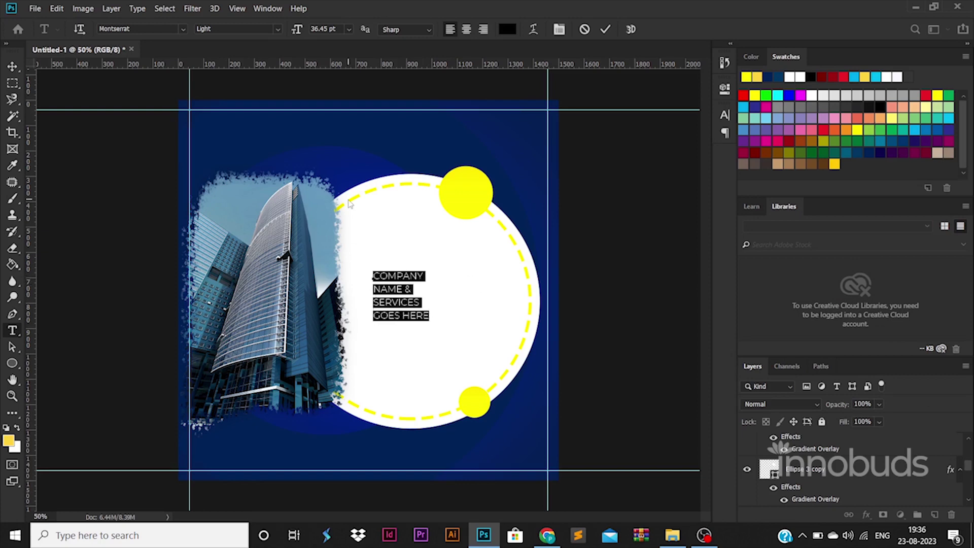
pyautogui.click(237, 28)
pyautogui.click(250, 184)
pyautogui.click(725, 115)
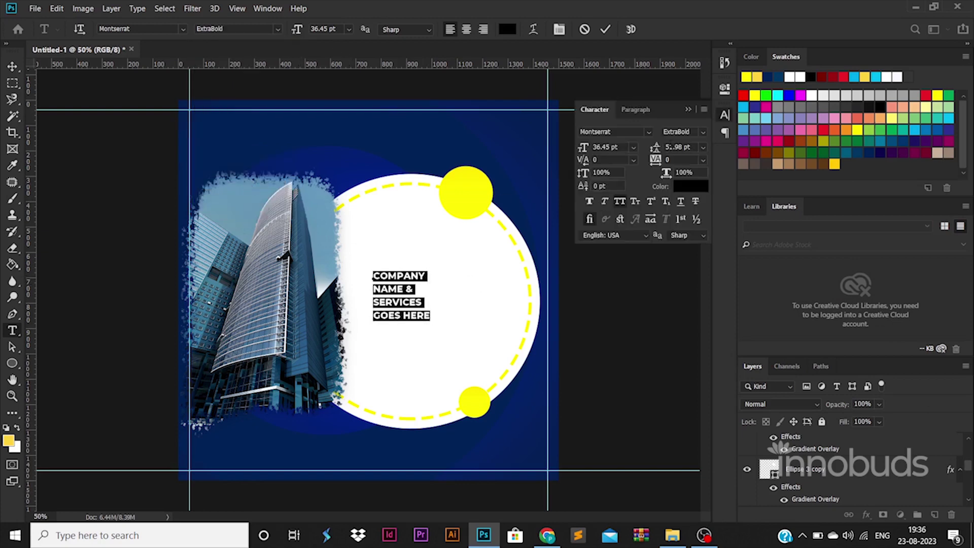
pyautogui.click(671, 146)
pyautogui.scroll(-6, 670, 145)
# Scale the heading up to about 66.97 pt within the white ellipse
pyautogui.click(12, 67)
pyautogui.moveTo(430, 272)
pyautogui.mouseDown()
pyautogui.moveTo(484, 241)
pyautogui.moveTo(422, 265)
pyautogui.mouseUp()
pyautogui.press('Return')
# Tighten the heading's leading further and enlarge the text to about 74.67 pt
pyautogui.press('t')
pyautogui.click(422, 265)
pyautogui.hotkey('ctrl', 'a')
pyautogui.click(725, 114)
pyautogui.click(656, 147)
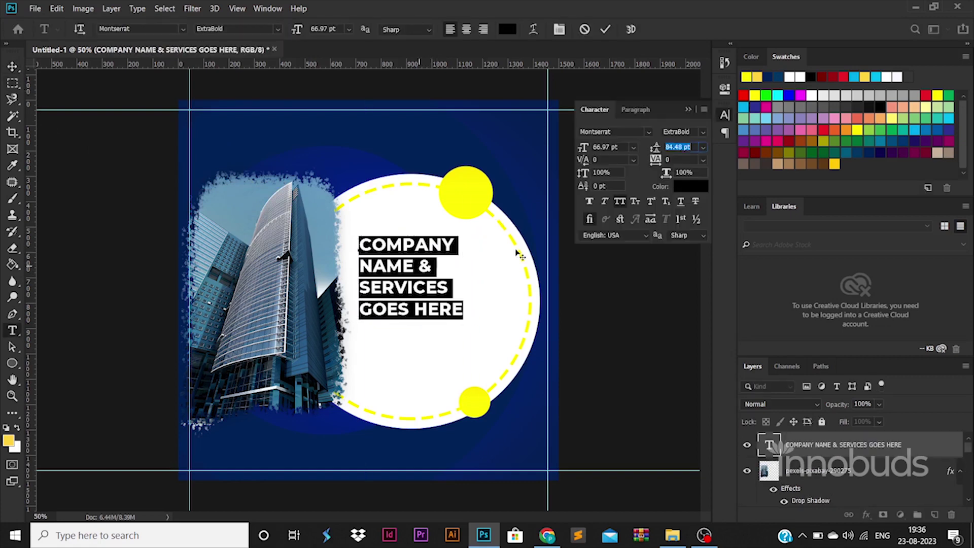
pyautogui.press('Down')
pyautogui.press('Down')
pyautogui.press('Down')
pyautogui.press('Down')
pyautogui.press('Down')
pyautogui.click(12, 67)
pyautogui.moveTo(466, 315); pyautogui.dragTo(473, 327)
# Add a new empty layer between the heading and the building photo, with the Brush tool active
pyautogui.click(14, 333)
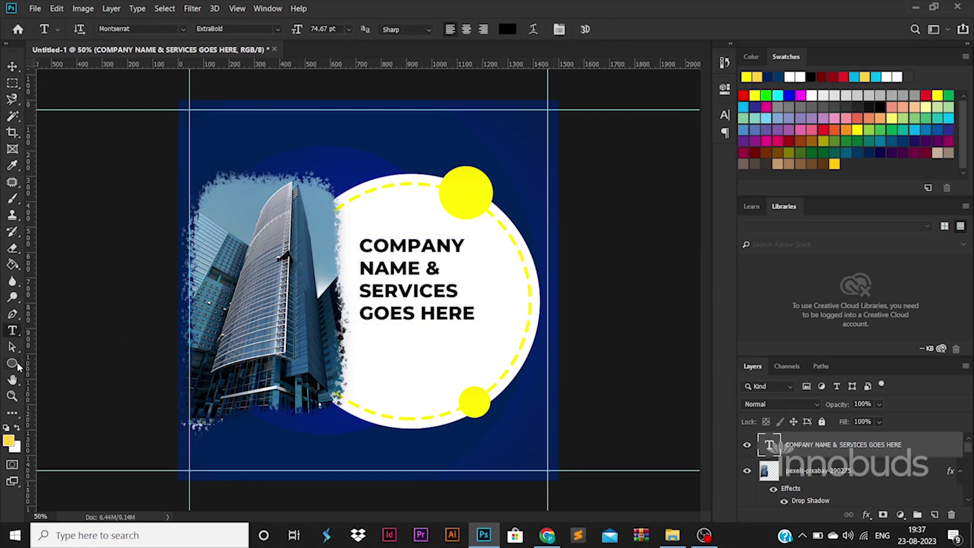
pyautogui.click(12, 198)
pyautogui.click(833, 470)
pyautogui.click(936, 516)
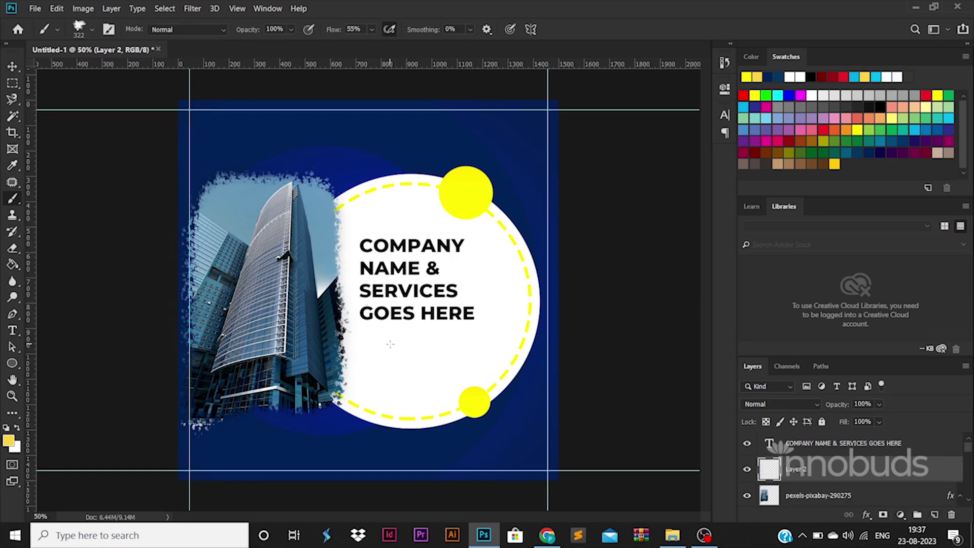
# Paint a rough yellow brush band below the heading, move it clear of the text and reduce its height to about 84.28%
pyautogui.moveTo(387, 342)
pyautogui.mouseDown()
pyautogui.moveTo(487, 343)
pyautogui.moveTo(374, 346)
pyautogui.mouseUp()
pyautogui.rightClick(435, 347)
pyautogui.press('Escape')
pyautogui.hotkey('ctrl', 't')
pyautogui.moveTo(422, 304); pyautogui.dragTo(421, 325)
pyautogui.press('Return')
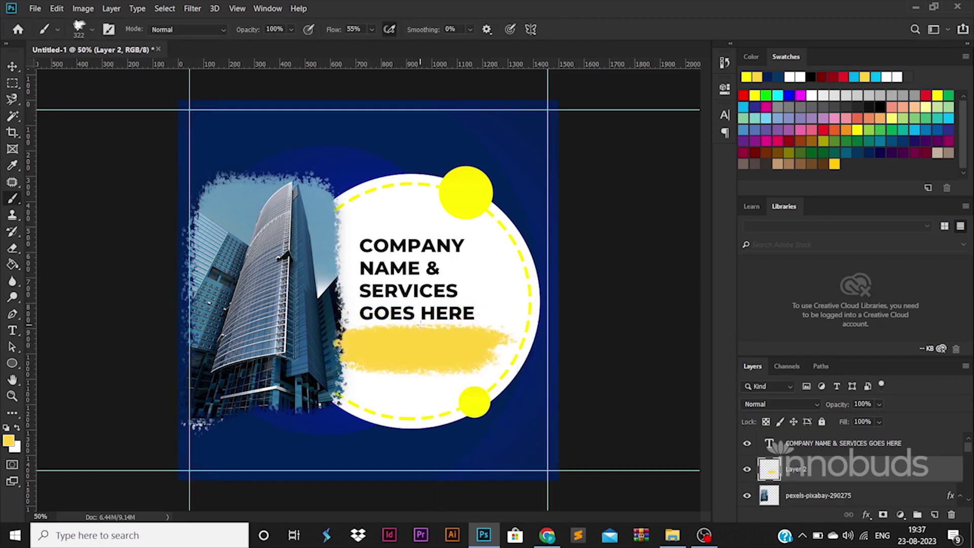
pyautogui.press('v')
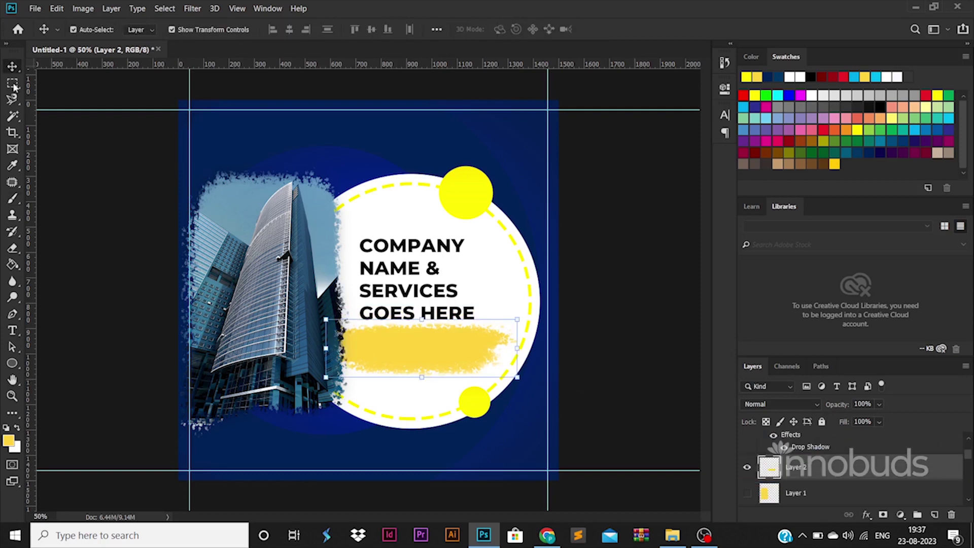
pyautogui.moveTo(424, 376); pyautogui.dragTo(427, 366)
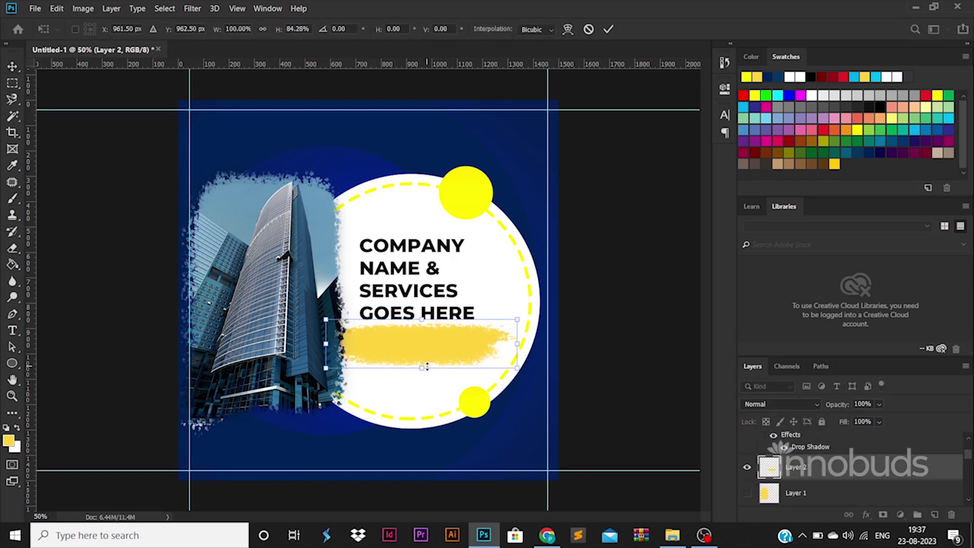
# Apply a Color Overlay to the brush band using navy #002157 sampled from the background
pyautogui.doubleClick(859, 472)
pyautogui.click(510, 385)
pyautogui.click(777, 264)
pyautogui.click(442, 143)
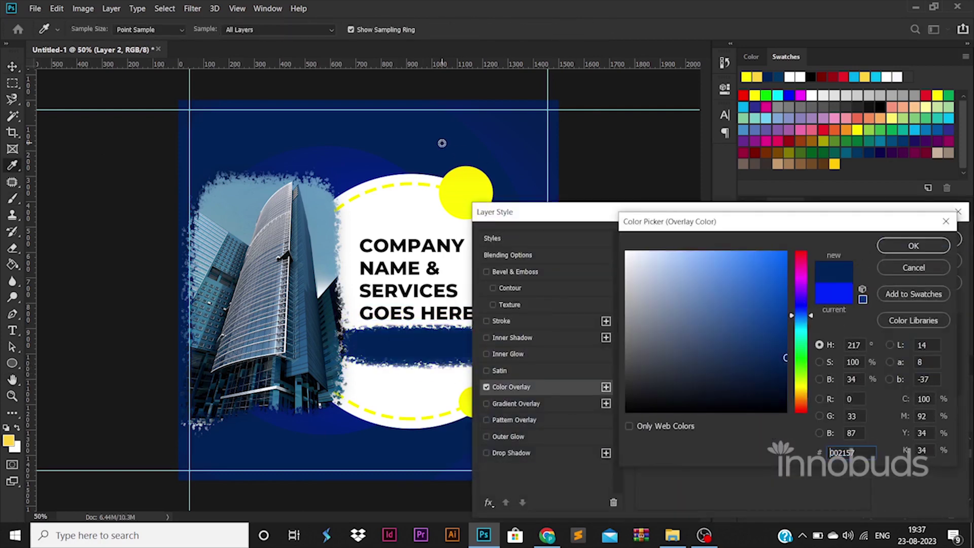
pyautogui.click(894, 249)
pyautogui.click(920, 240)
# Duplicate the navy brush band and offset the copy slightly downward to make the band thicker
pyautogui.press('v')
pyautogui.click(433, 246)
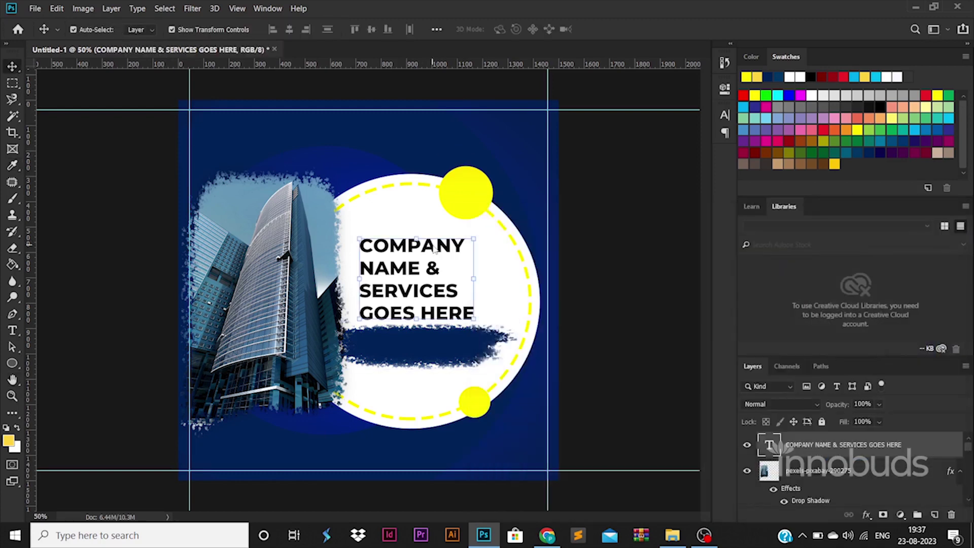
pyautogui.moveTo(430, 345); pyautogui.dragTo(431, 358)
# Tighten the leading of the company heading so its four lines sit closer together
pyautogui.doubleClick(450, 287)
pyautogui.click(725, 115)
pyautogui.click(679, 147)
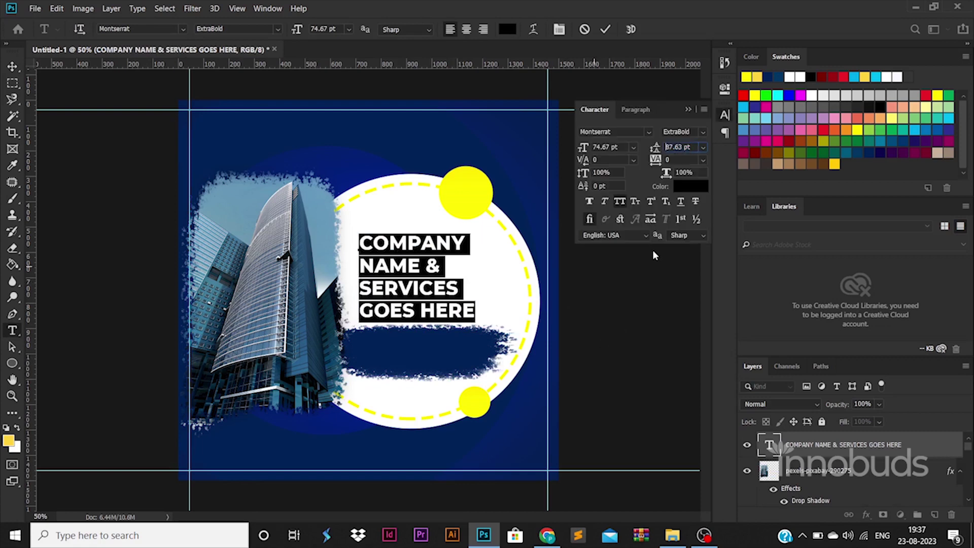
pyautogui.press('Down')
pyautogui.press('Down')
pyautogui.press('Down')
pyautogui.press('Down')
pyautogui.press('Down')
pyautogui.press('Down')
pyautogui.press('Down')
pyautogui.press('Down')
pyautogui.press('Down')
pyautogui.press('Down')
pyautogui.press('Down')
pyautogui.press('Down')
# Select both navy brush band layers and move them up and slightly left, close beneath the heading
pyautogui.click(12, 67)
pyautogui.click(426, 366)
pyautogui.scroll(1, 878, 462)
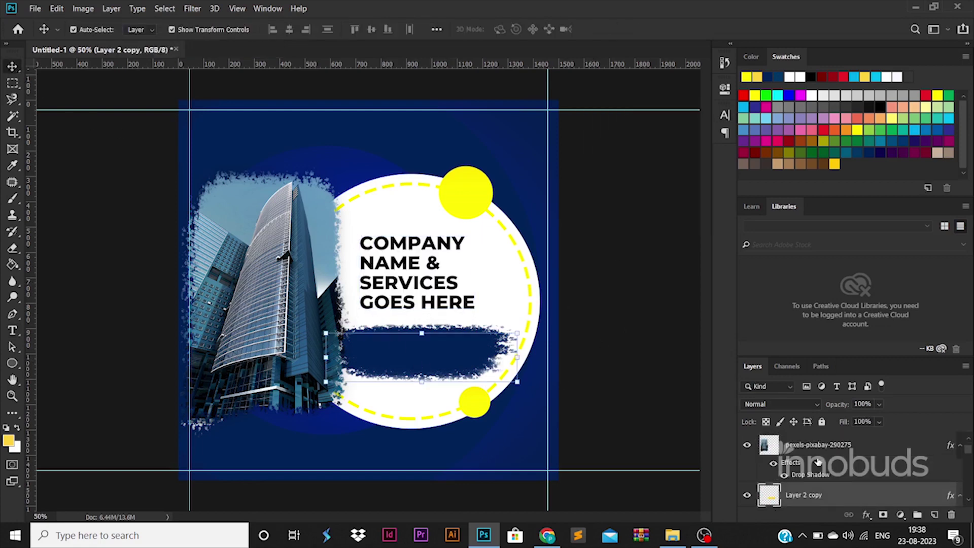
pyautogui.scroll(-2, 880, 465)
pyautogui.keyDown('shift'); pyautogui.click(863, 493); pyautogui.keyUp('shift')
pyautogui.moveTo(463, 350)
pyautogui.mouseDown()
pyautogui.moveTo(461, 340)
pyautogui.moveTo(510, 339)
pyautogui.moveTo(461, 351)
pyautogui.mouseUp()
pyautogui.press('Return')
pyautogui.click(591, 373)
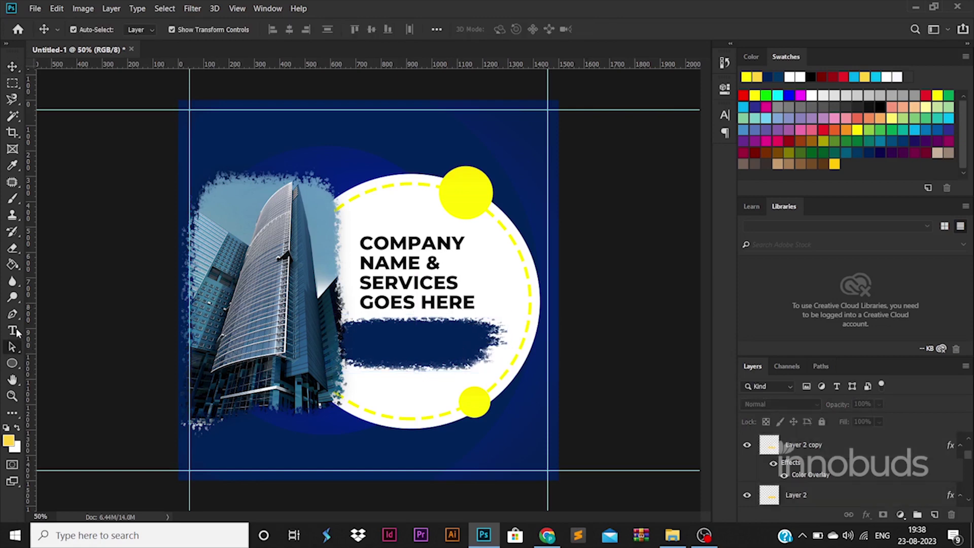
# Add the text "Services description goes here" above the heading with all caps turned off
pyautogui.click(13, 330)
pyautogui.click(370, 207)
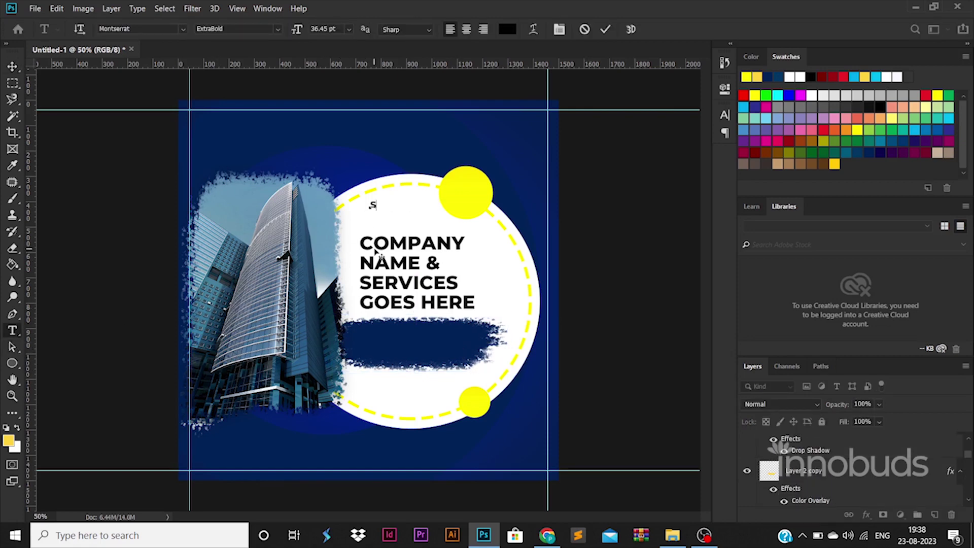
pyautogui.hotkey('ctrl', 't')
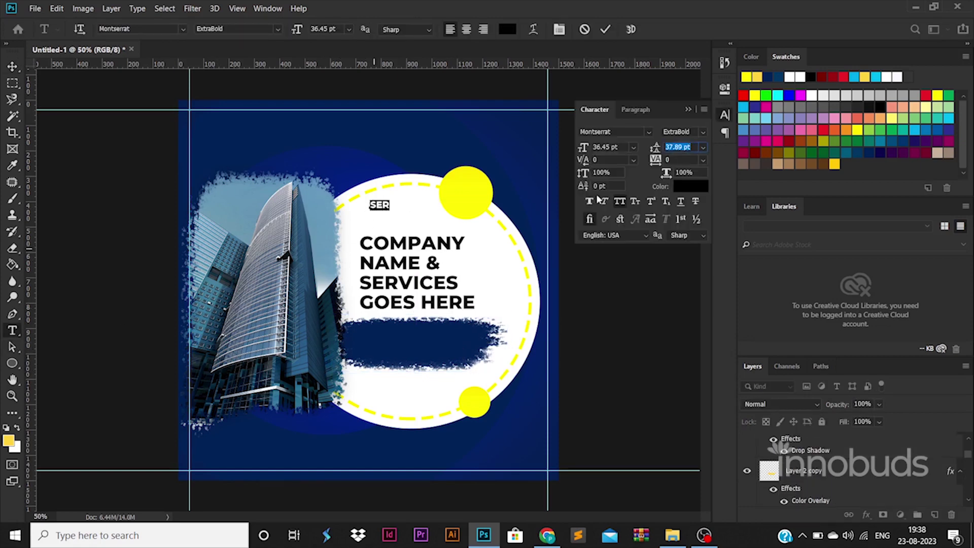
pyautogui.moveTo(377, 206); pyautogui.dragTo(388, 206)
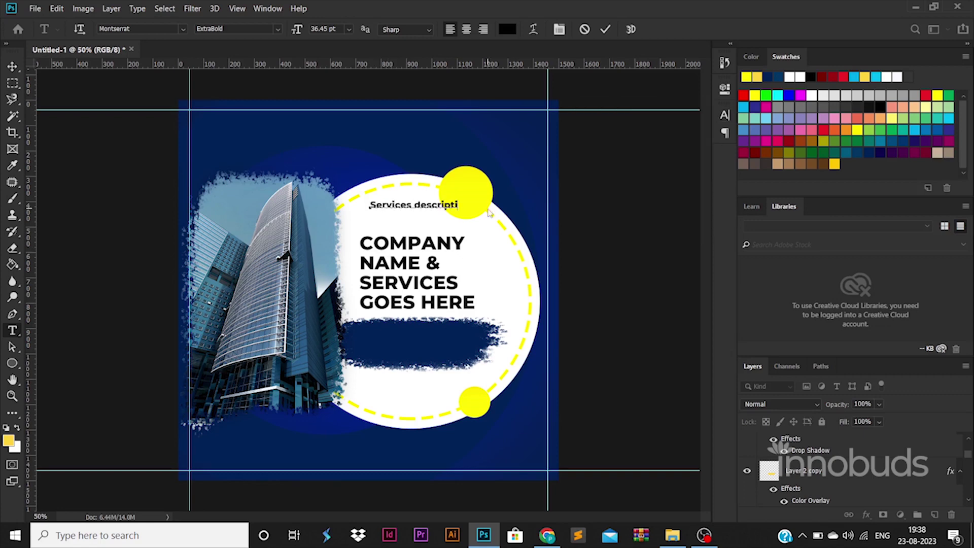
# Set the services description to Montserrat Regular, right-aligned, in white
pyautogui.hotkey('ctrl', 'a')
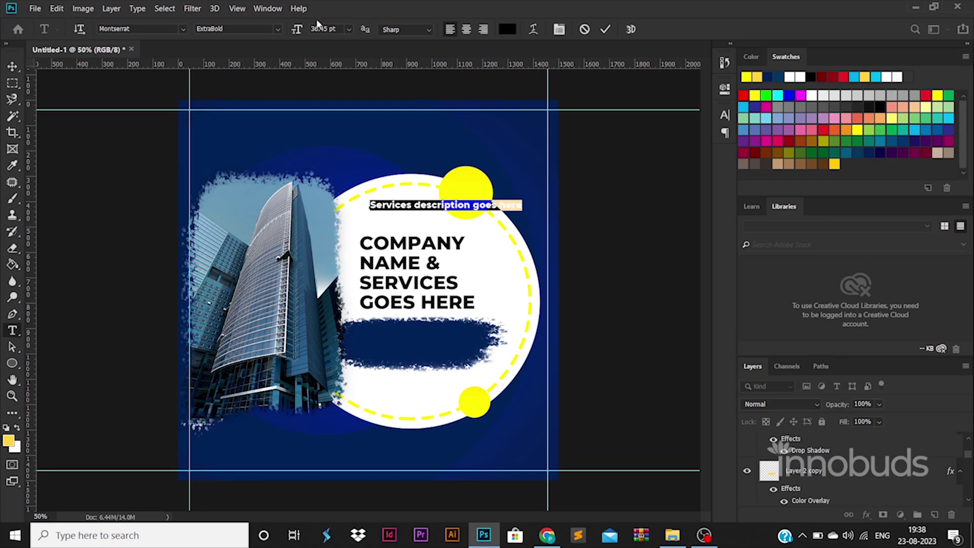
pyautogui.click(274, 29)
pyautogui.click(223, 107)
pyautogui.click(483, 29)
pyautogui.click(508, 29)
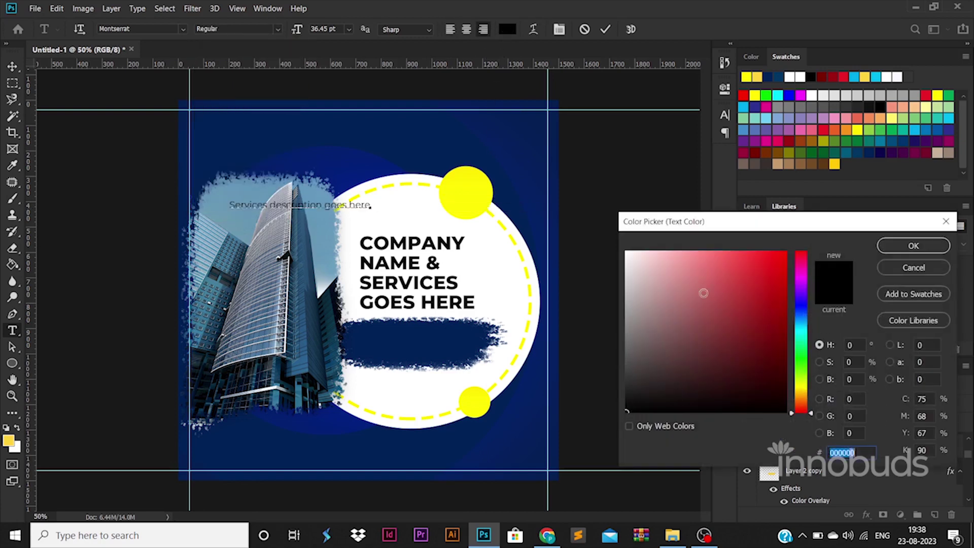
pyautogui.click(629, 251)
pyautogui.click(913, 246)
# Move the services description onto the navy brush band and repeat the sentence on two more lines
pyautogui.click(12, 67)
pyautogui.moveTo(332, 209); pyautogui.dragTo(484, 328)
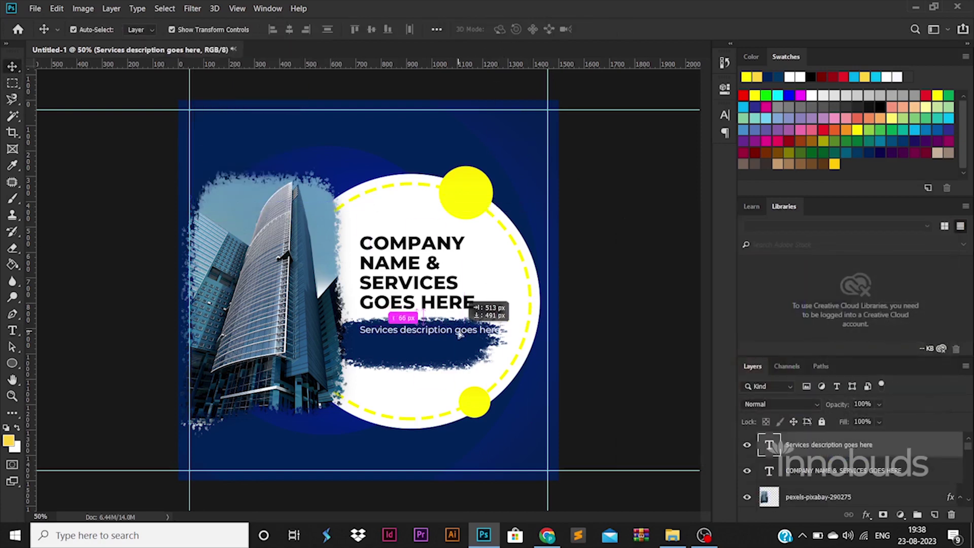
pyautogui.doubleClick(459, 330)
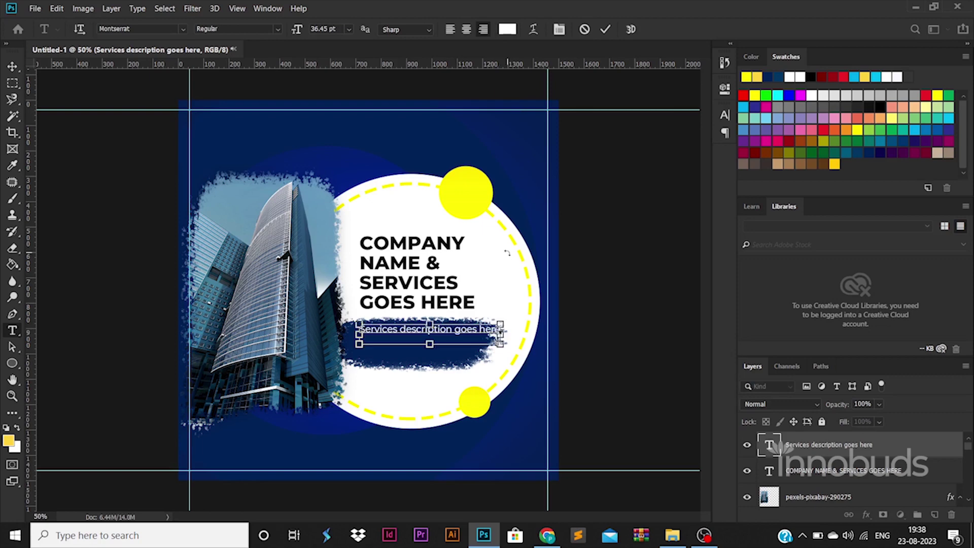
pyautogui.hotkey('ctrl', 'c')
pyautogui.click(501, 333)
pyautogui.press('Return')
pyautogui.hotkey('ctrl', 'v')
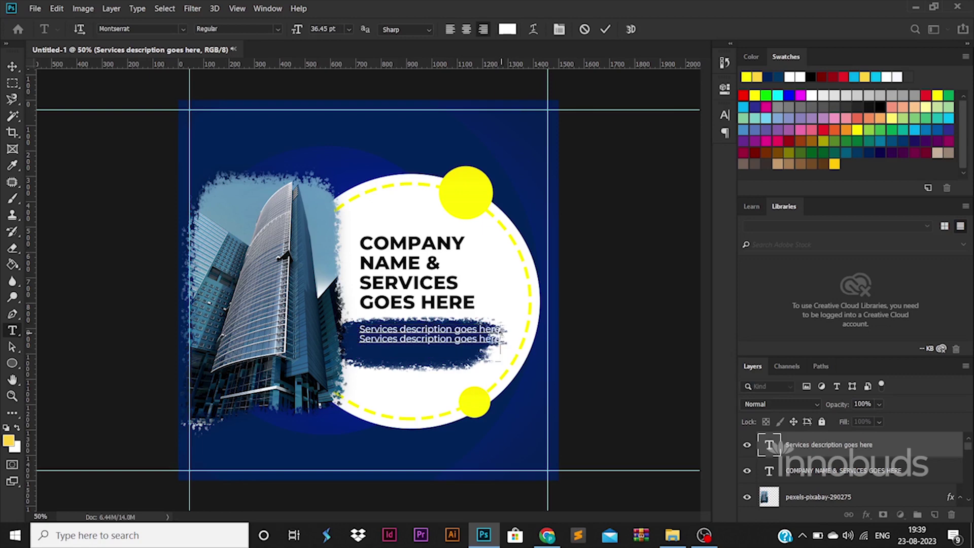
pyautogui.press('Return')
pyautogui.hotkey('ctrl', 'v')
# Set the three description lines to 33 pt and scale the block to about 92.47% within the navy band
pyautogui.hotkey('ctrl', 'a')
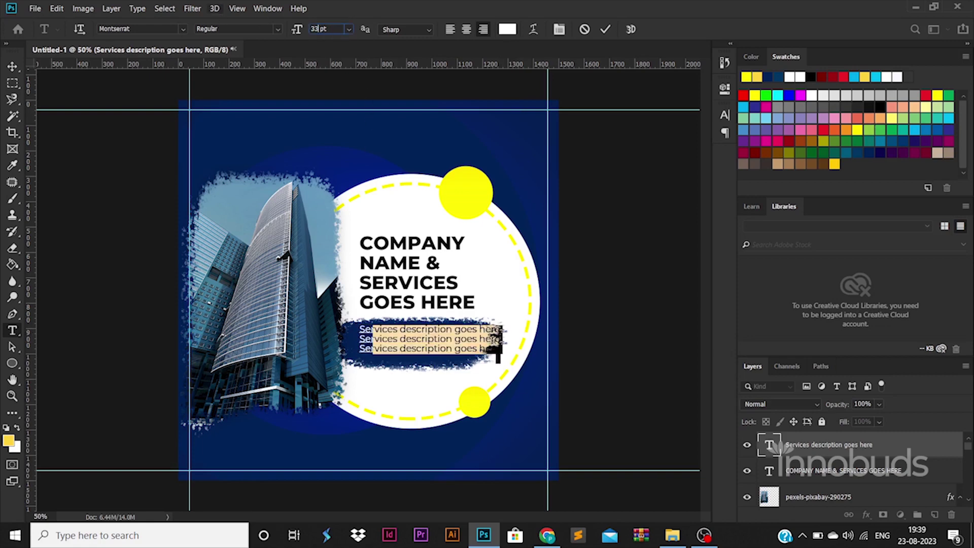
pyautogui.click(12, 66)
pyautogui.moveTo(421, 339); pyautogui.dragTo(407, 340)
pyautogui.moveTo(486, 325); pyautogui.dragTo(476, 328)
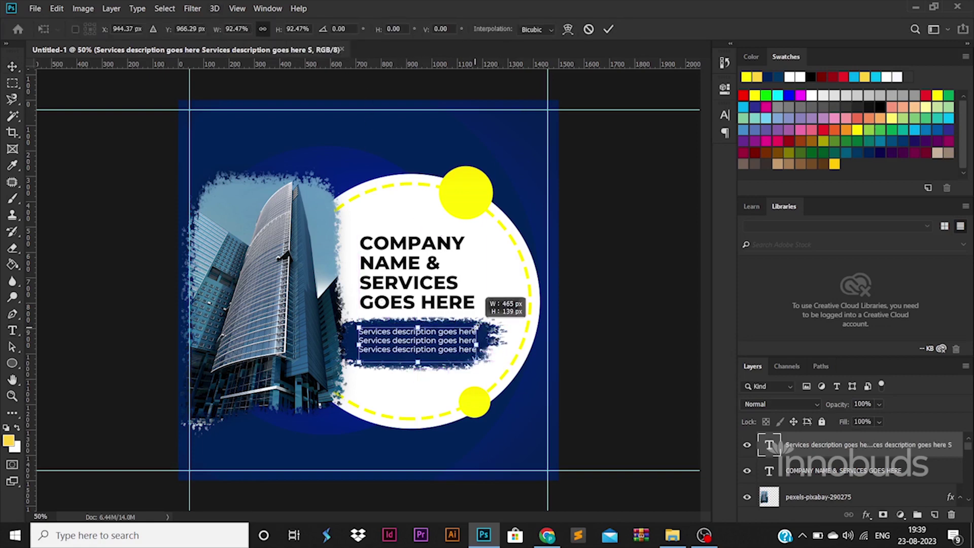
pyautogui.press('Return')
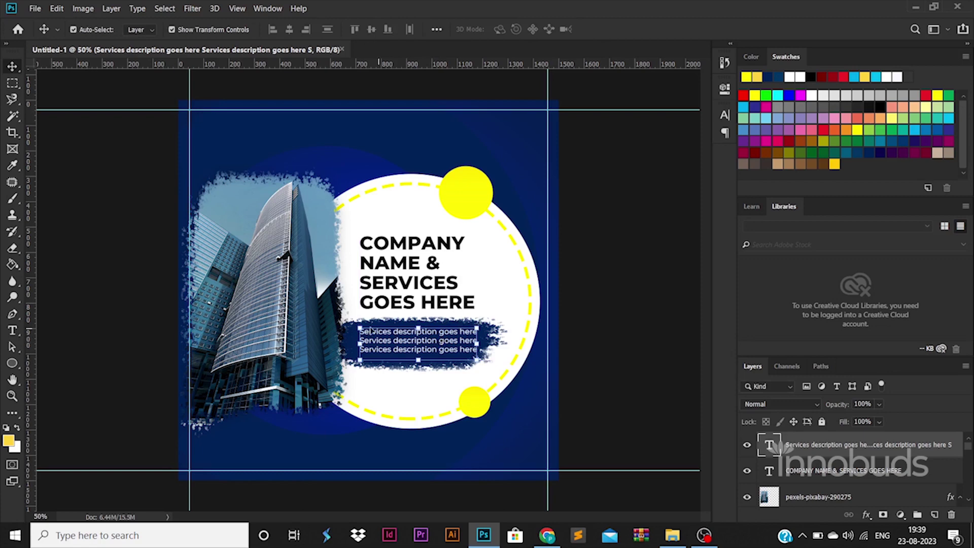
# Enlarge the description block slightly and shift the heading so both share the same left edge
pyautogui.moveTo(360, 328); pyautogui.dragTo(377, 302)
pyautogui.press('Return')
pyautogui.click(577, 293)
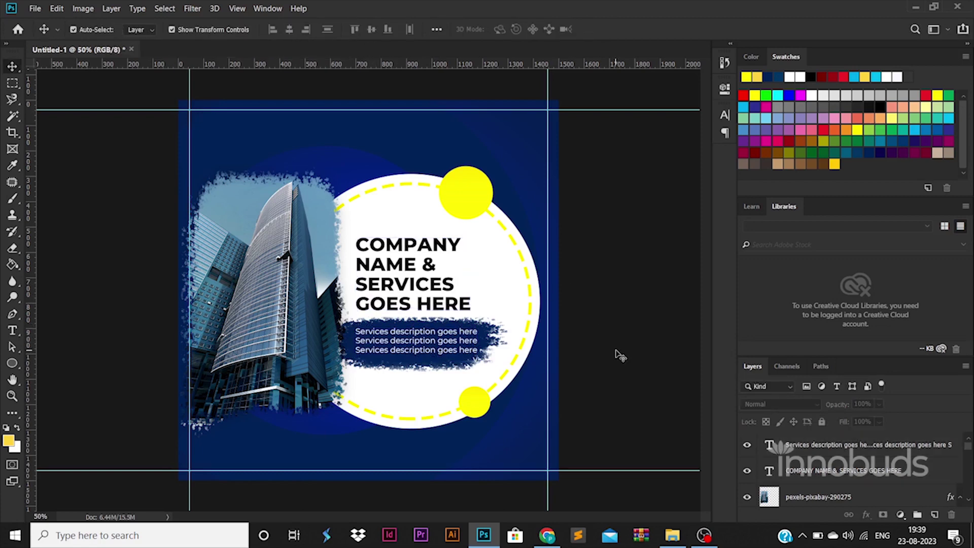
# Shift the large navy ellipse in the background to the right and slightly down behind the white circle
pyautogui.moveTo(432, 150); pyautogui.dragTo(461, 150)
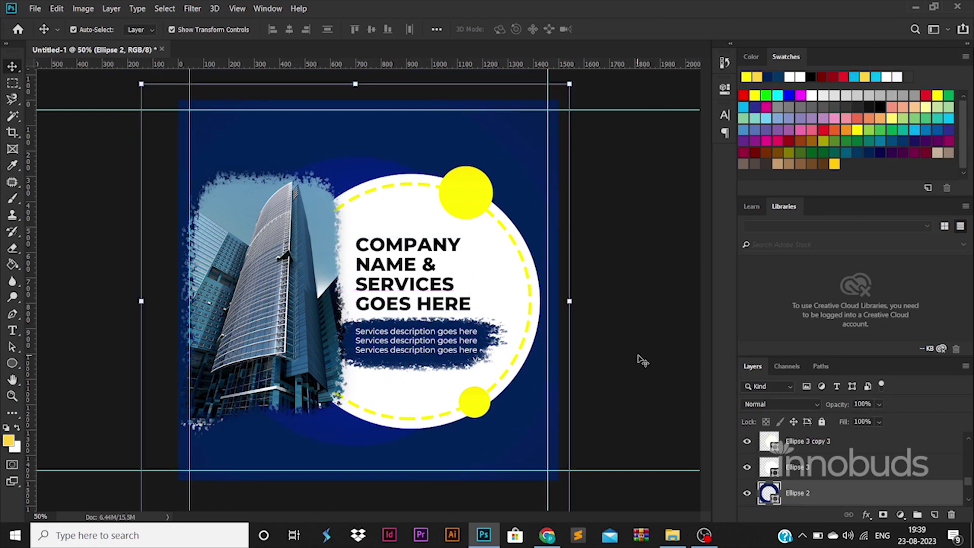
pyautogui.click(640, 359)
pyautogui.click(424, 142)
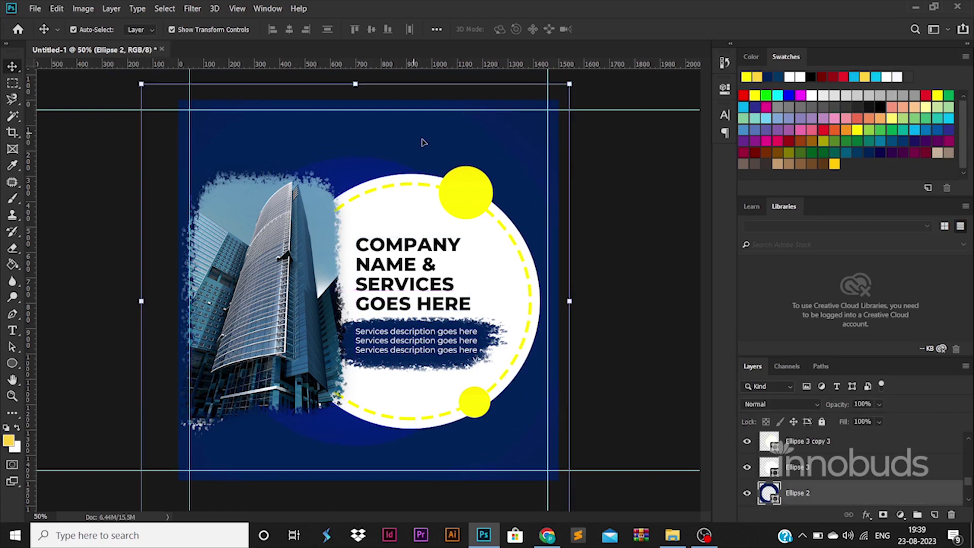
pyautogui.click(656, 331)
# Duplicate the white circle and scale the lower original, Ellipse 3, to about 106.9%
pyautogui.click(537, 294)
pyautogui.press('ctrl')
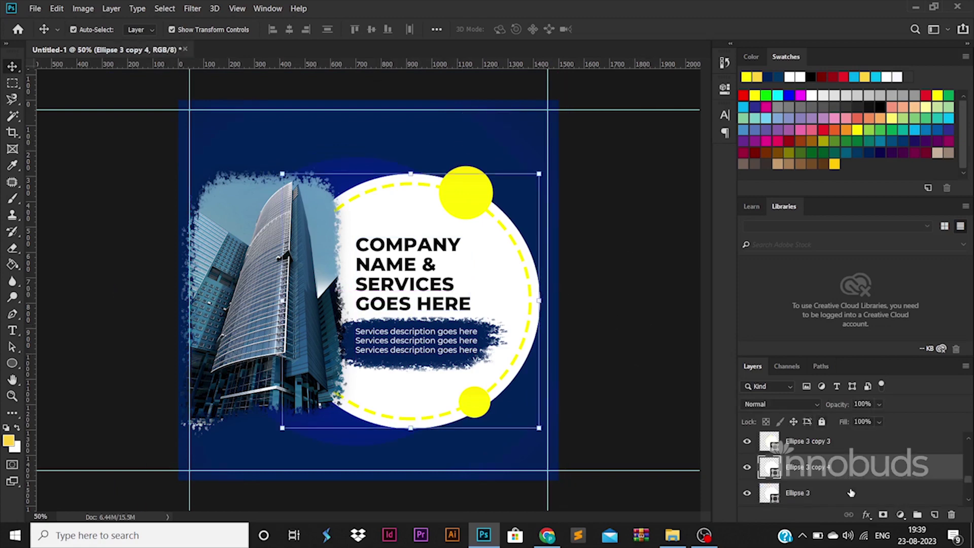
pyautogui.click(852, 492)
pyautogui.hotkey('ctrl', 't')
pyautogui.moveTo(538, 177); pyautogui.dragTo(548, 165)
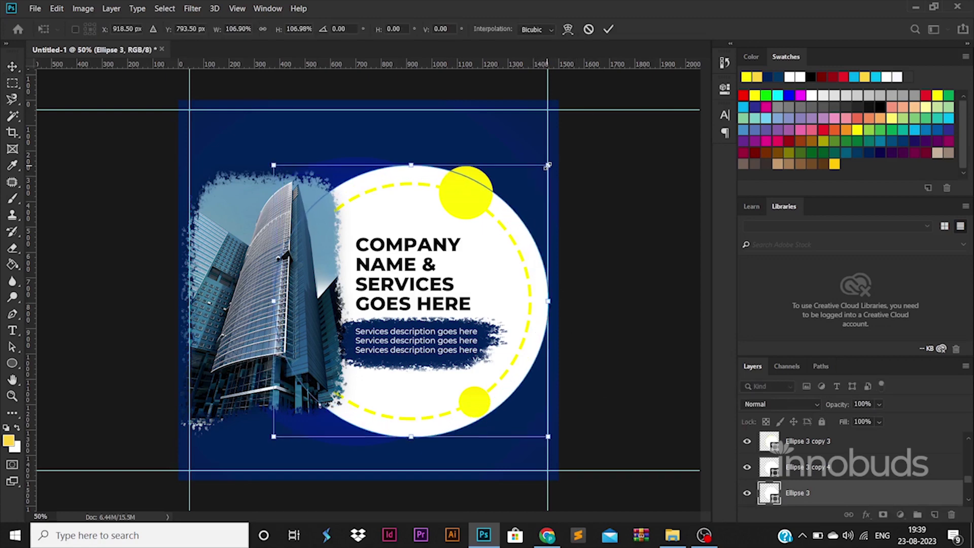
pyautogui.press('Return')
# Turn the enlarged circle into a yellow outline with no fill and a 4 px stroke
pyautogui.press('u')
pyautogui.click(142, 29)
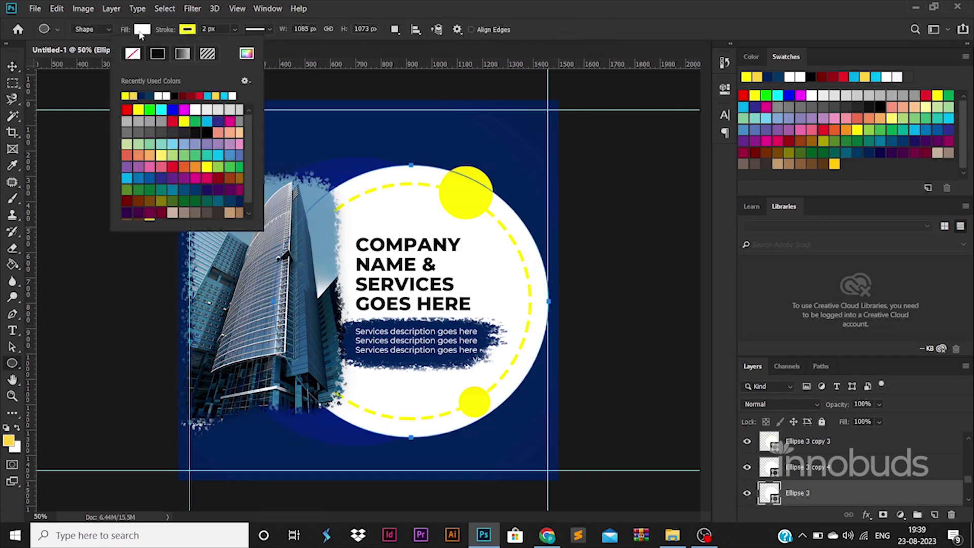
pyautogui.click(88, 54)
pyautogui.moveTo(209, 28); pyautogui.dragTo(155, 29)
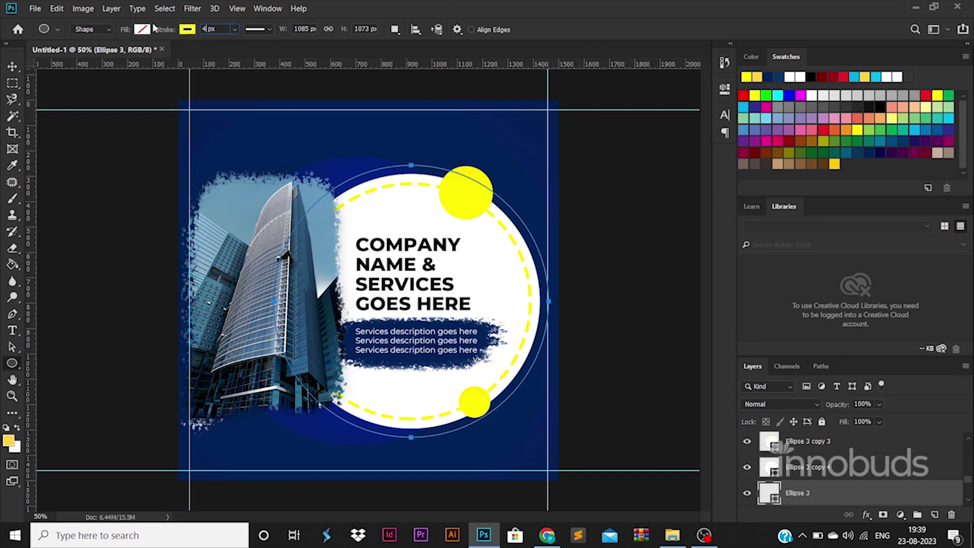
pyautogui.click(20, 68)
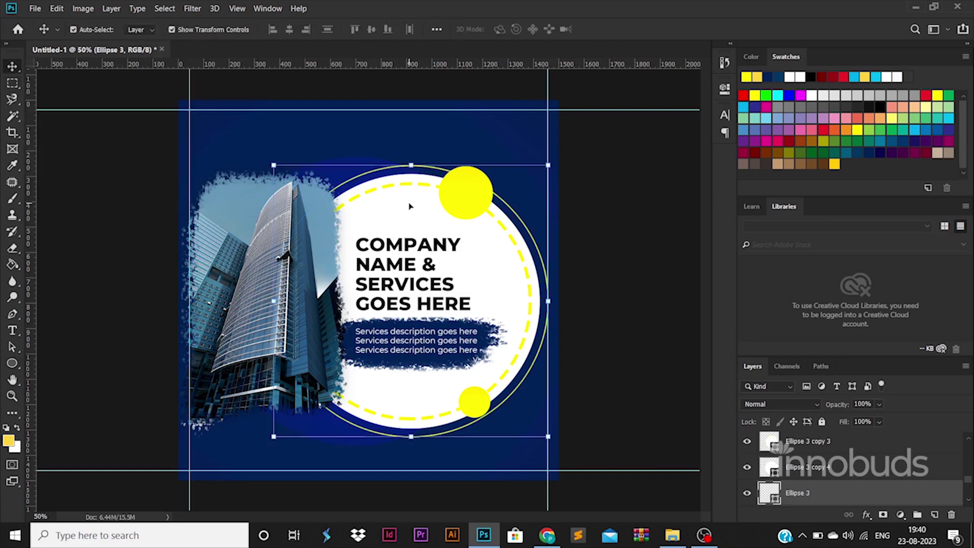
# Warp the yellow ring so that its top and bottom are flattened toward the white circle
pyautogui.hotkey('ctrl', 't')
pyautogui.rightClick(410, 204)
pyautogui.click(472, 284)
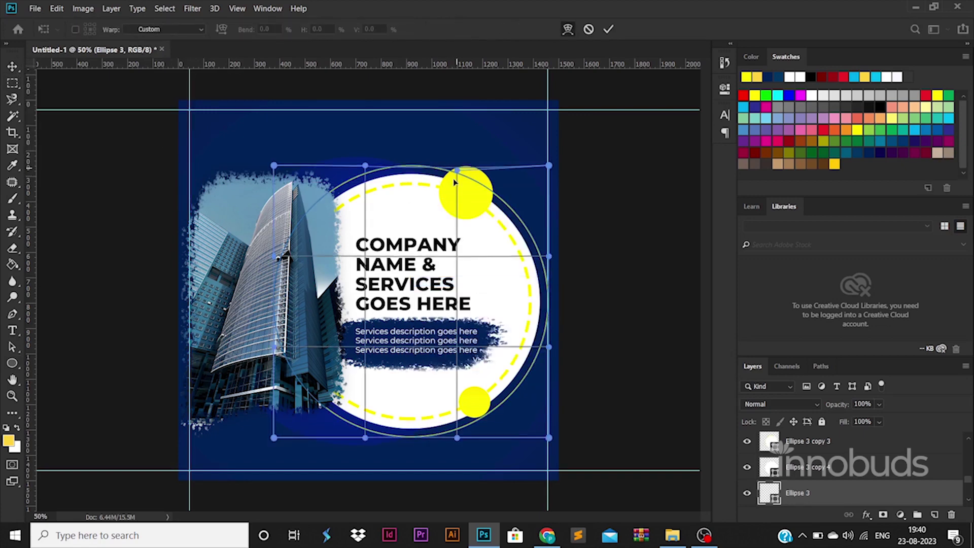
pyautogui.press('Return')
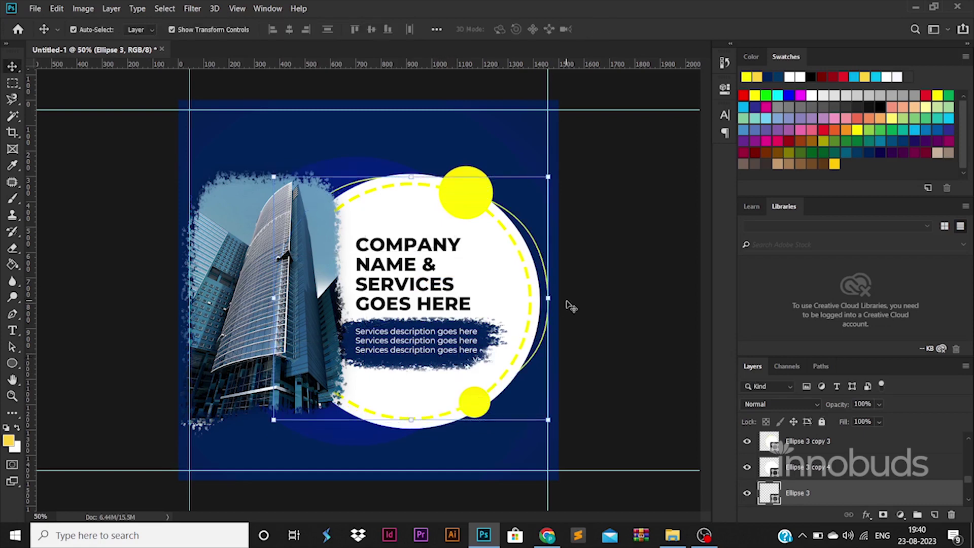
# Rotate the warped yellow ring around the white circle so its arc shows unevenly along the edge
pyautogui.hotkey('ctrl', 't')
pyautogui.moveTo(582, 239); pyautogui.dragTo(556, 361)
pyautogui.moveTo(594, 298)
pyautogui.mouseDown()
pyautogui.moveTo(609, 298)
pyautogui.moveTo(592, 298)
pyautogui.mouseUp()
pyautogui.press('Return')
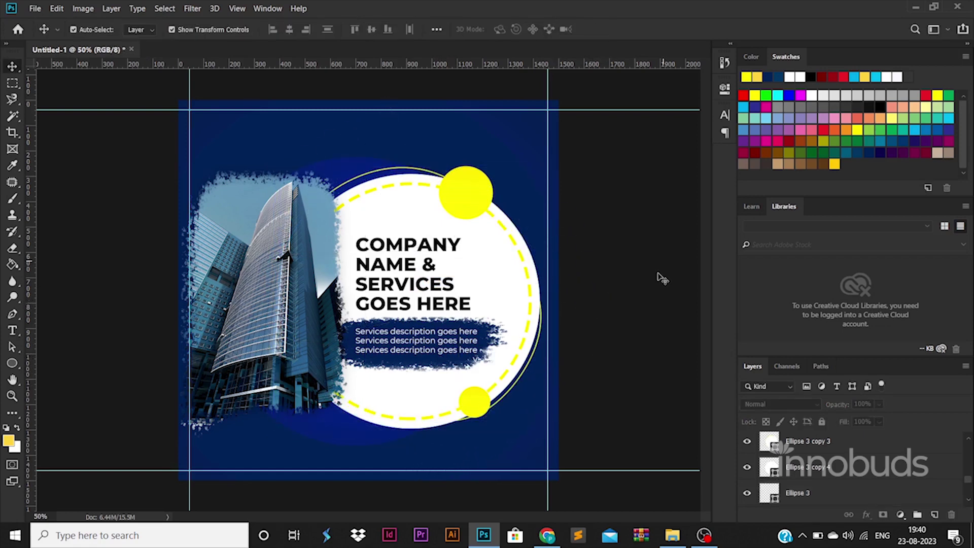
# Duplicate the thin yellow ring and rotate the copy to form a second offset arc around the white circle
pyautogui.click(523, 388)
pyautogui.hotkey('ctrl', 'j')
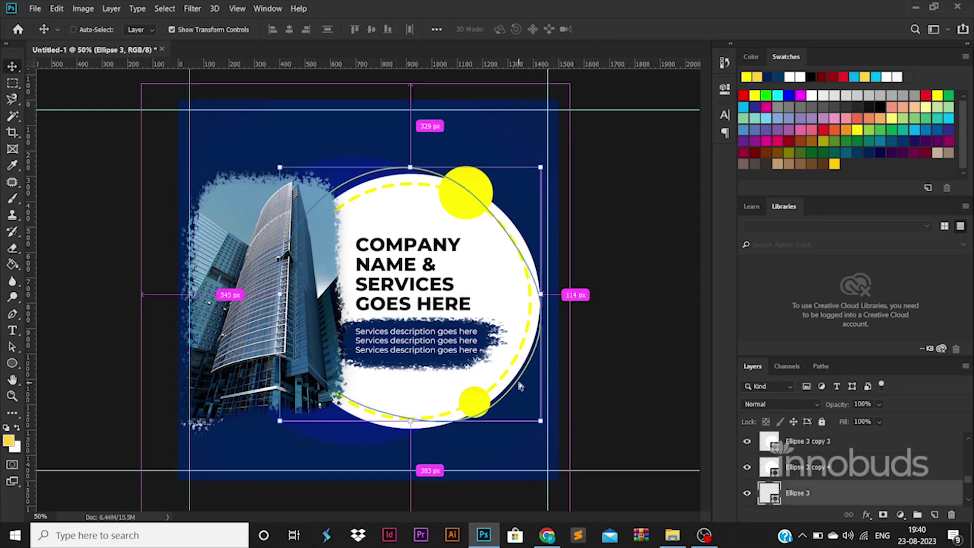
pyautogui.hotkey('ctrl', 't')
pyautogui.moveTo(585, 314); pyautogui.dragTo(474, 184)
pyautogui.press('Return')
pyautogui.click(679, 285)
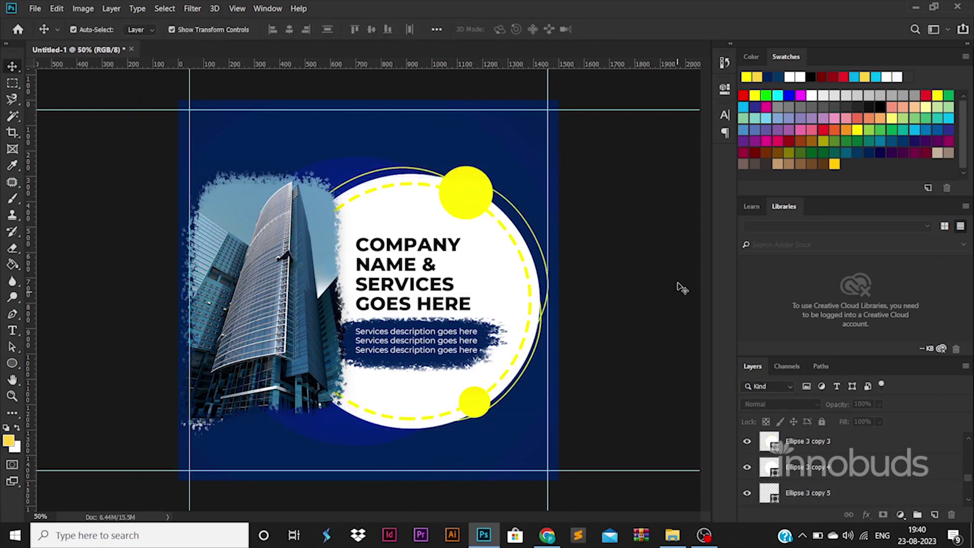
# Shrink and reposition the second thin yellow ring so its arc stays inside the right margin guide
pyautogui.click(538, 245)
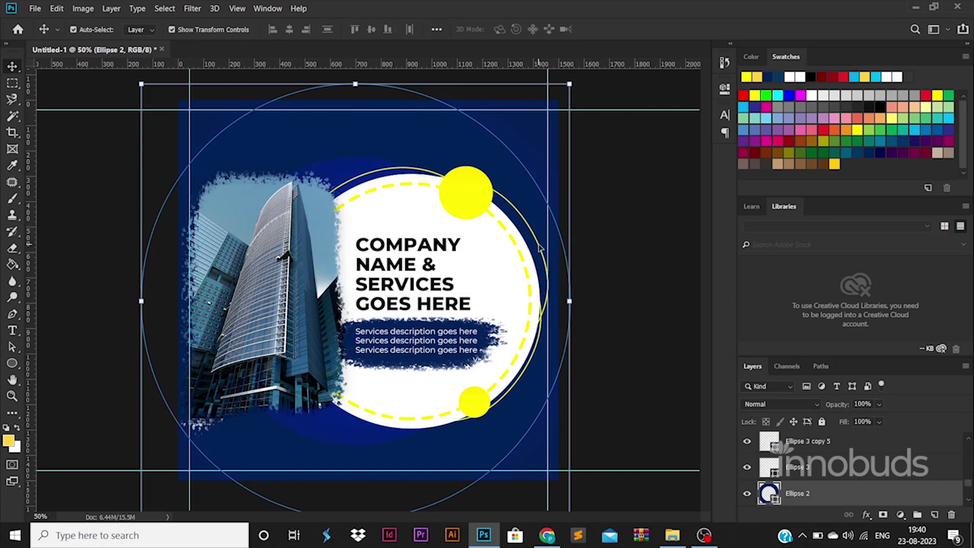
pyautogui.click(539, 250)
pyautogui.click(498, 222)
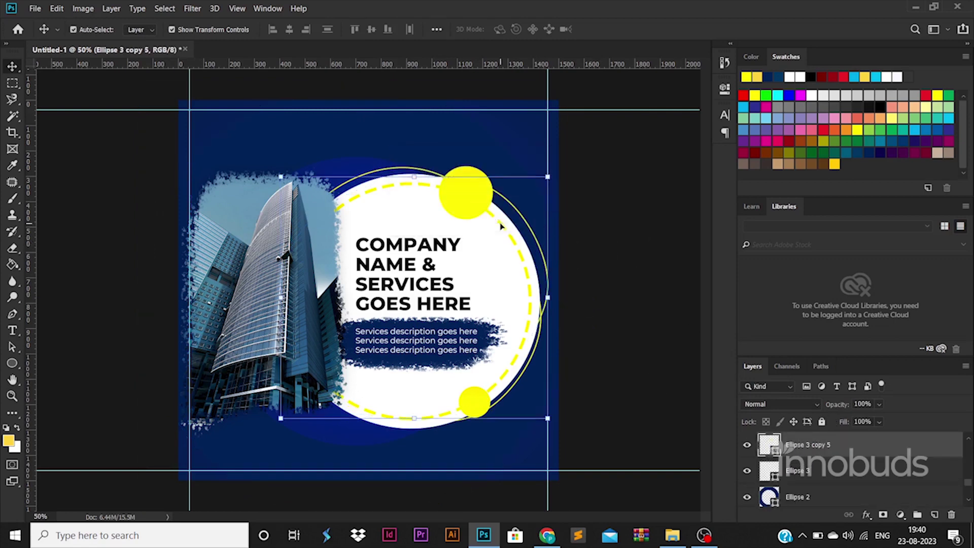
pyautogui.hotkey('ctrl', 't')
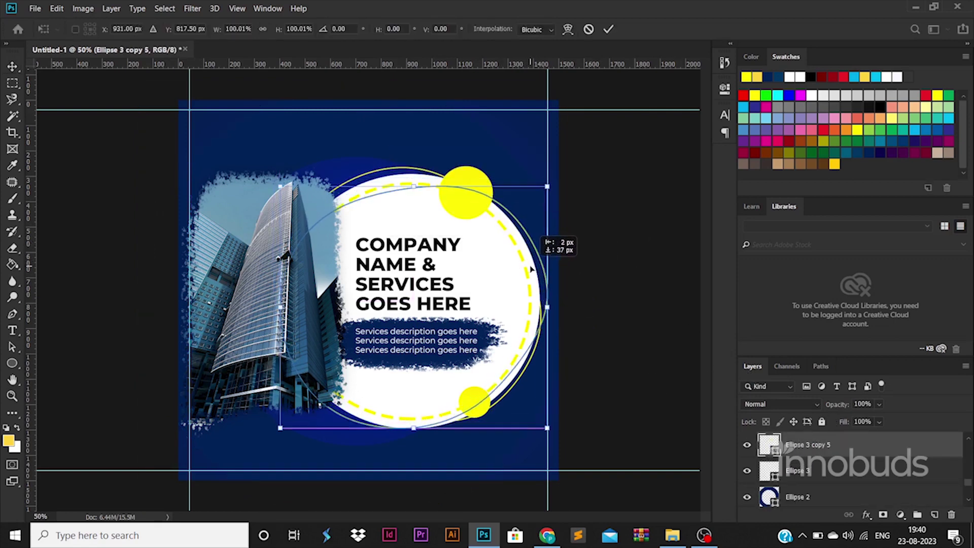
pyautogui.moveTo(547, 178); pyautogui.dragTo(526, 202)
pyautogui.moveTo(483, 253); pyautogui.dragTo(514, 231)
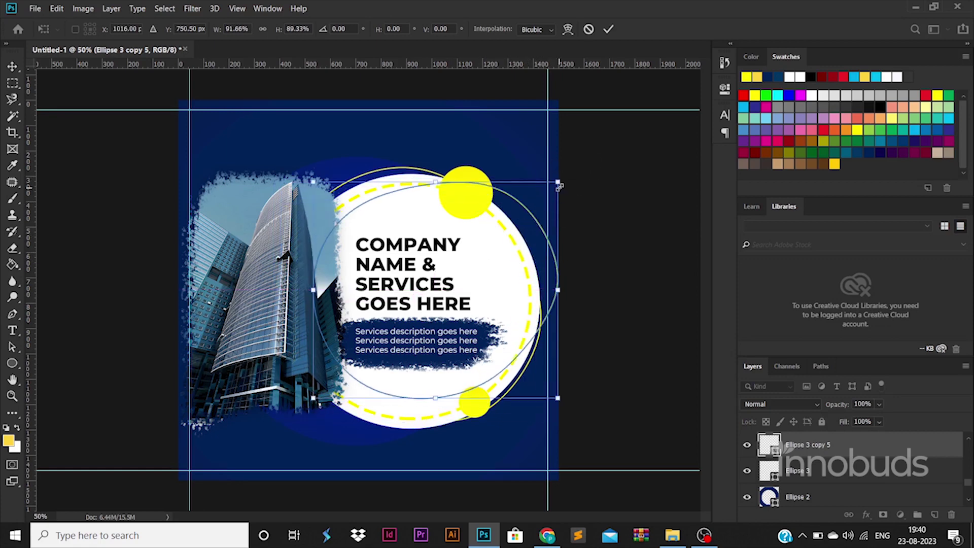
pyautogui.moveTo(558, 182); pyautogui.dragTo(525, 216)
pyautogui.press('Return')
pyautogui.click(624, 299)
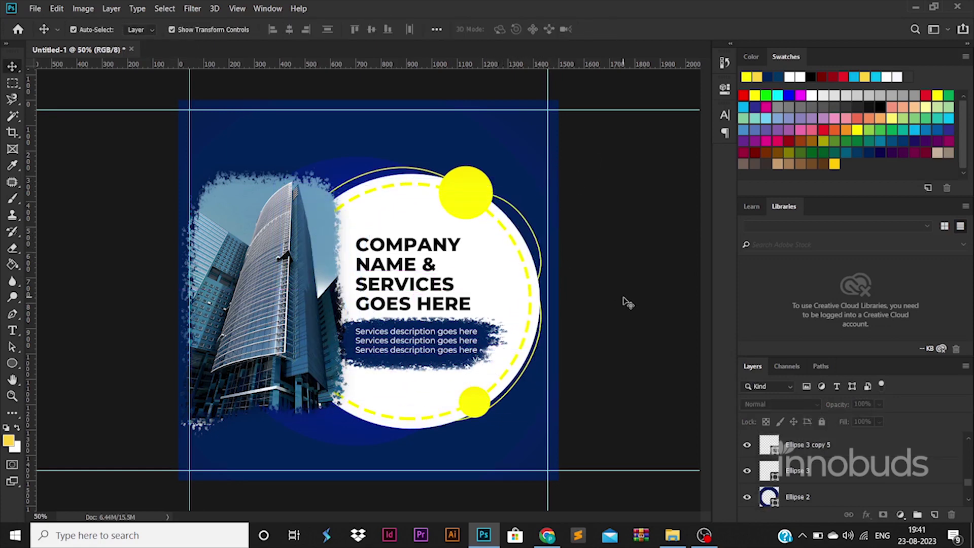
# Add the text "LOGO" in the upper-left corner inside the margin guides, enlarged to about 114 pt
pyautogui.click(12, 330)
pyautogui.click(209, 119)
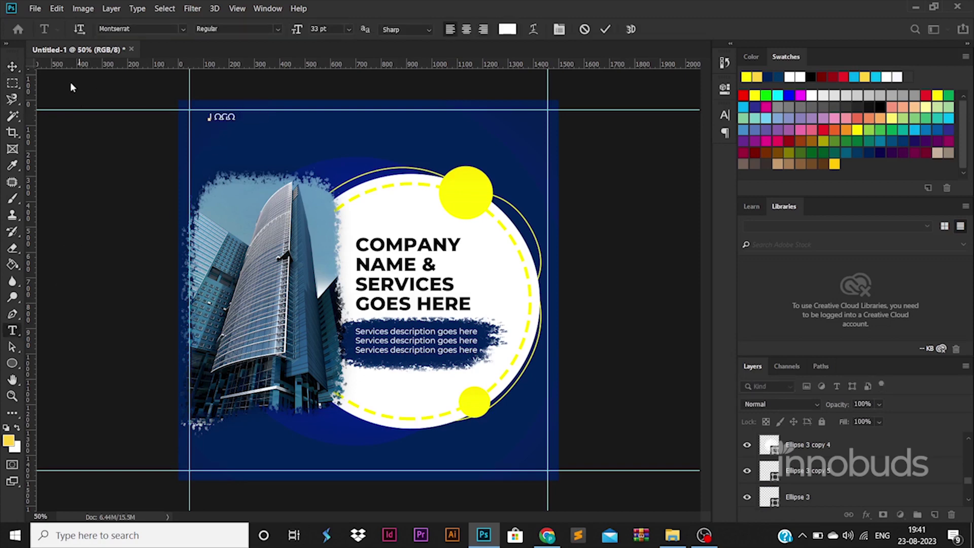
pyautogui.click(12, 67)
pyautogui.moveTo(259, 128); pyautogui.dragTo(276, 141)
pyautogui.press('Return')
# Set the LOGO text to Montserrat ExtraBold and color it with the yellow of the large accent circle
pyautogui.doubleClick(251, 127)
pyautogui.click(239, 29)
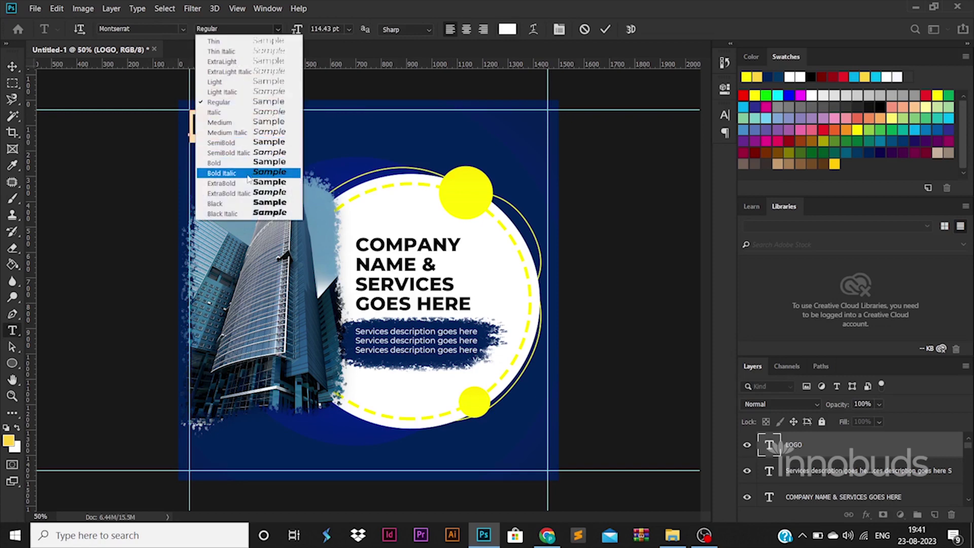
pyautogui.click(229, 184)
pyautogui.click(507, 29)
pyautogui.click(476, 194)
pyautogui.press('Return')
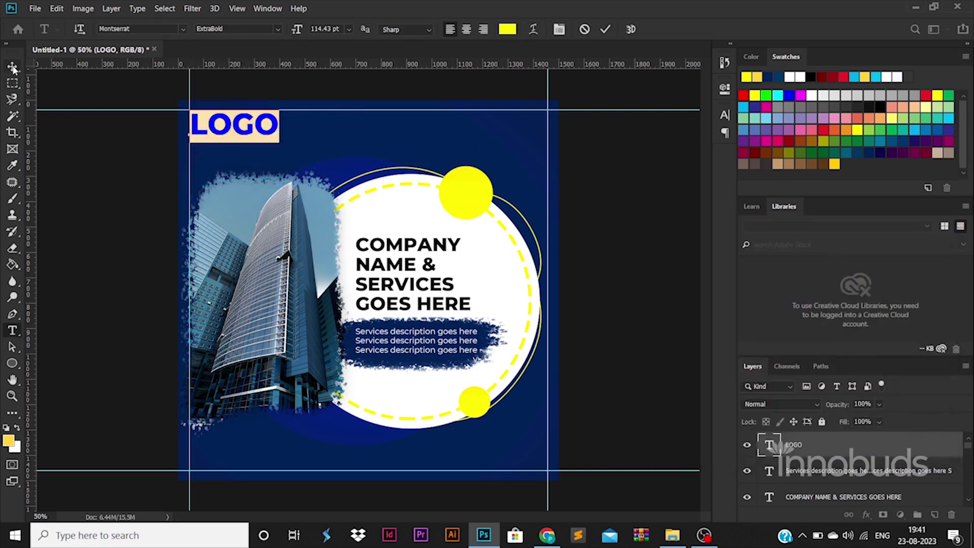
pyautogui.click(13, 67)
# Add the text "Tagline goes here" in Montserrat Regular and fit it directly below LOGO at about 37 pt
pyautogui.press('t')
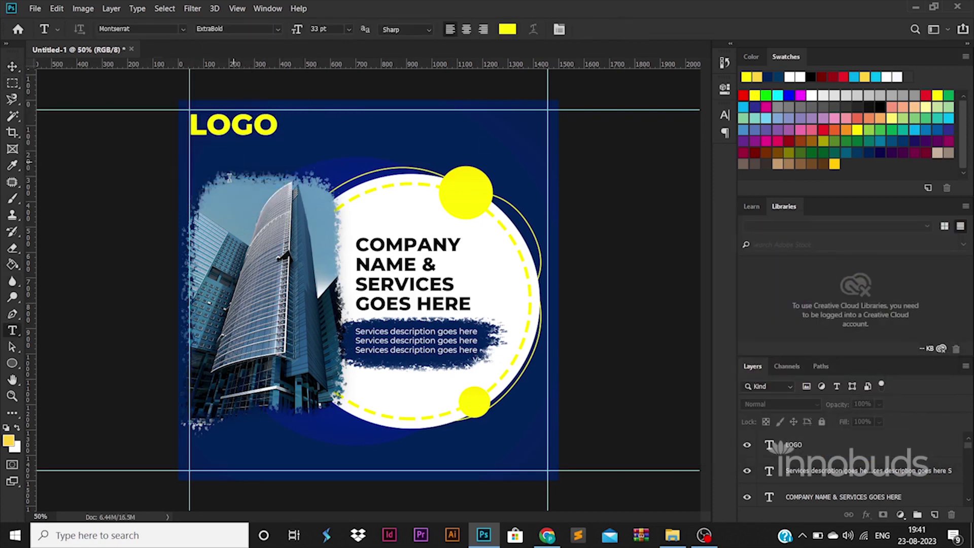
pyautogui.click(233, 182)
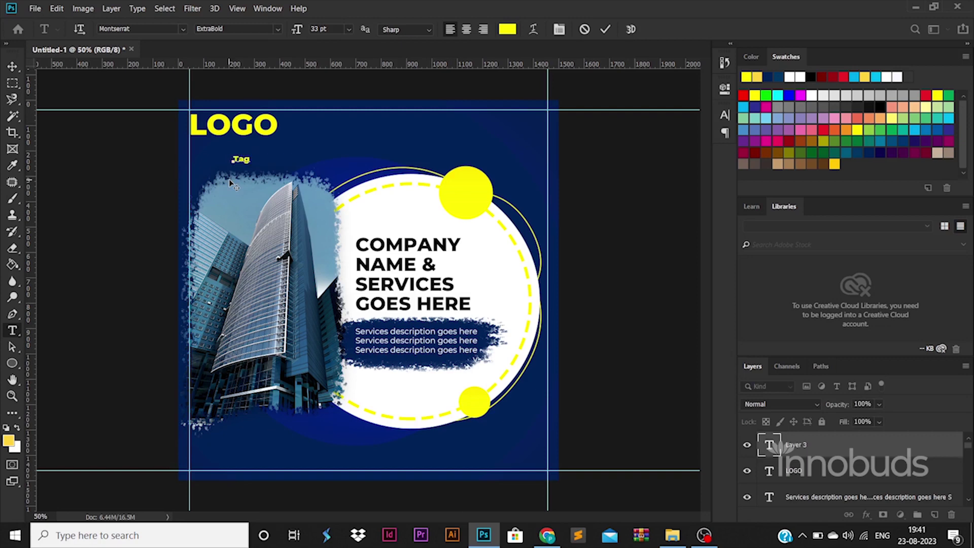
pyautogui.click(280, 30)
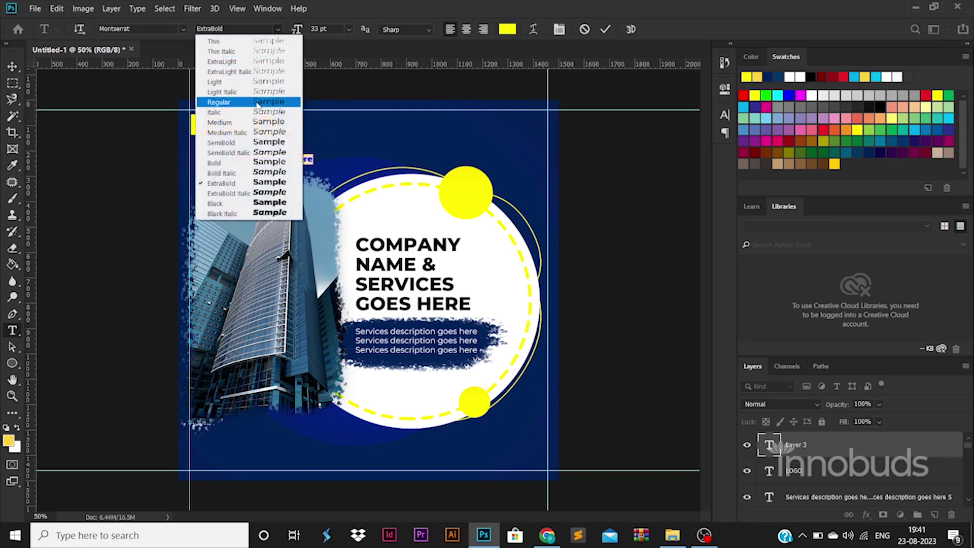
pyautogui.click(257, 102)
pyautogui.click(12, 66)
pyautogui.moveTo(299, 161); pyautogui.dragTo(278, 136)
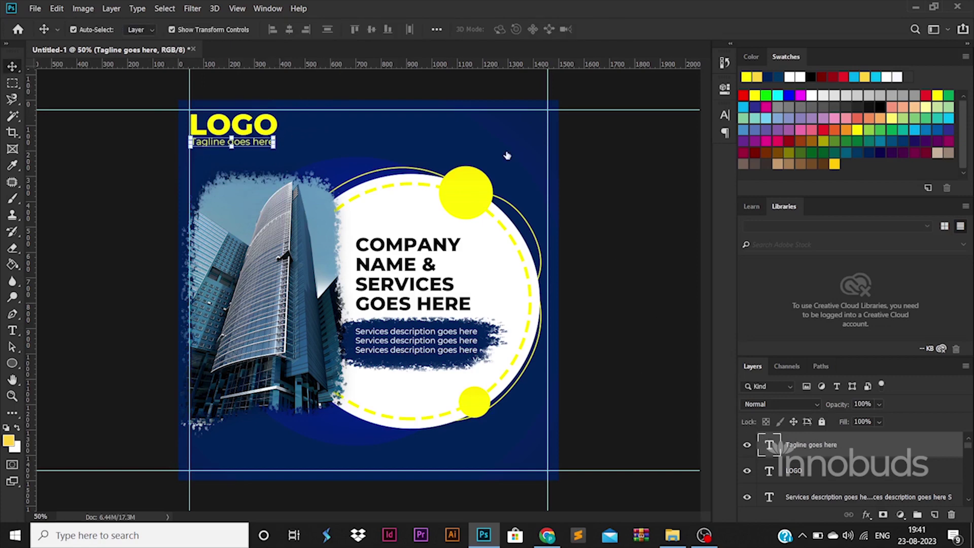
# Change the tagline's text color to white
pyautogui.click(507, 29)
pyautogui.click(419, 225)
pyautogui.click(914, 246)
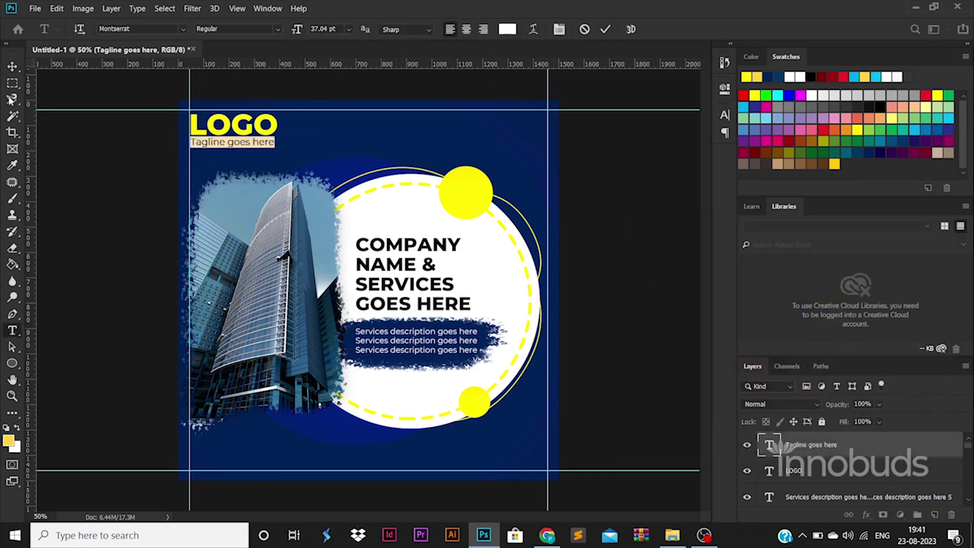
pyautogui.click(12, 66)
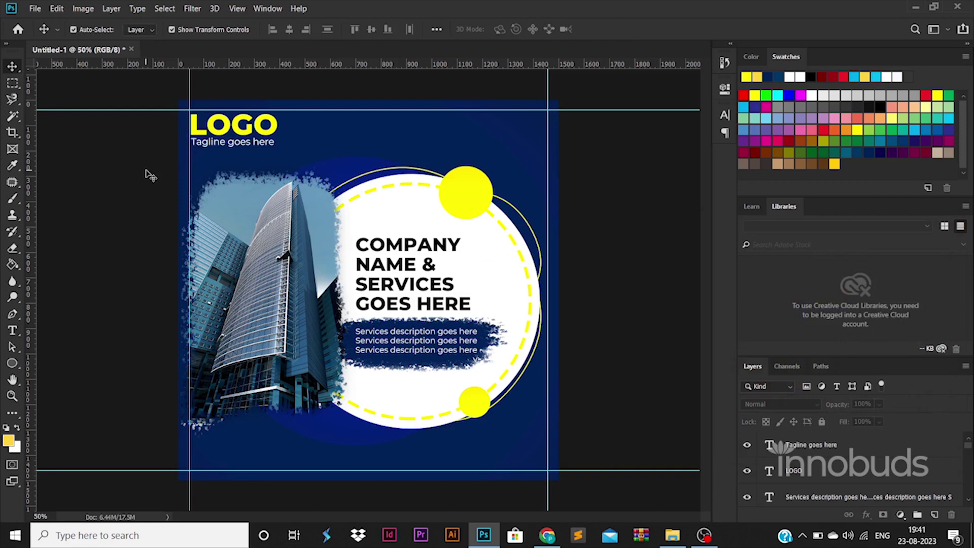
# Draw a gold rounded rectangle in the lower-left corner, aligned with the left and bottom margin guides
pyautogui.click(12, 363)
pyautogui.click(76, 371)
pyautogui.moveTo(132, 431); pyautogui.dragTo(350, 459)
pyautogui.click(13, 66)
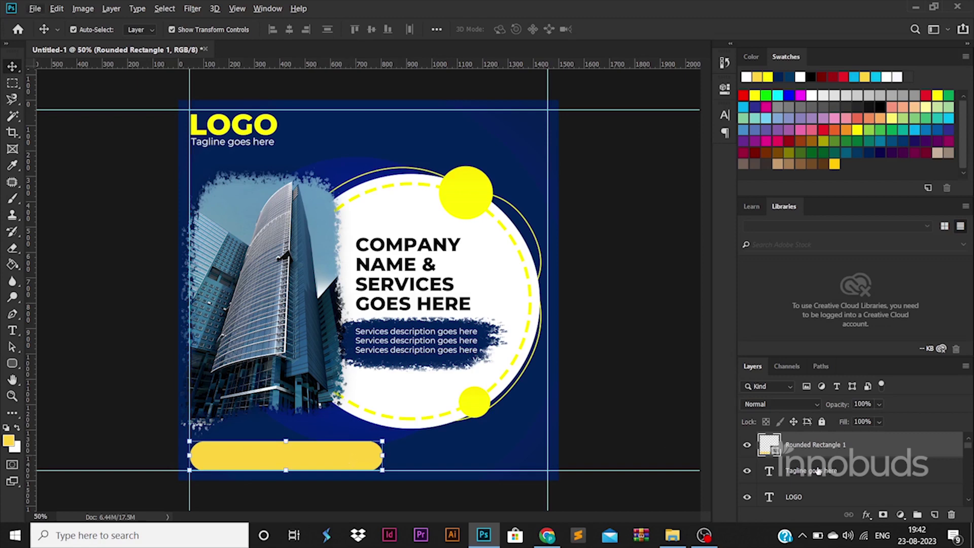
# Warp the gold rounded rectangle into an uneven, organic shape that bulges toward one end
pyautogui.hotkey('ctrl', 't')
pyautogui.rightClick(355, 448)
pyautogui.click(407, 352)
pyautogui.moveTo(306, 444); pyautogui.dragTo(336, 476)
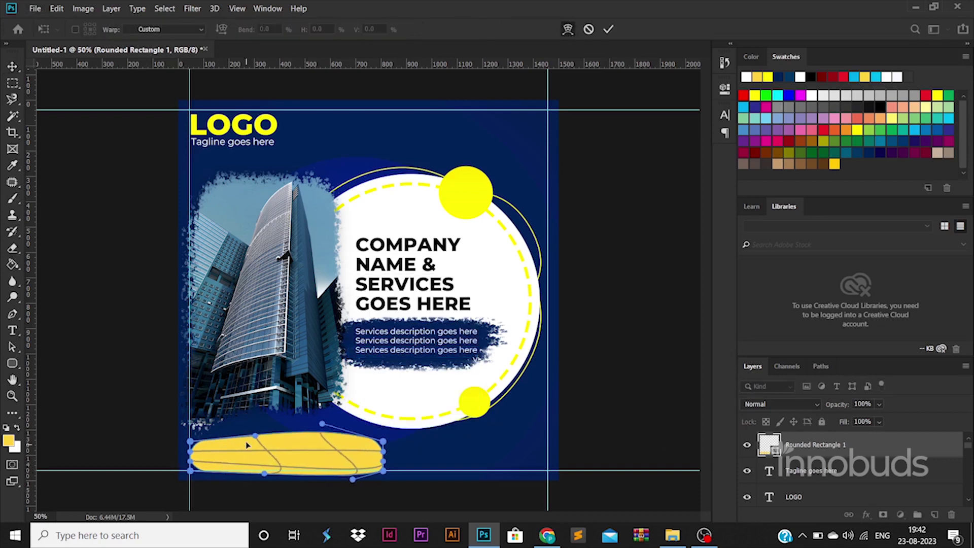
pyautogui.press('Return')
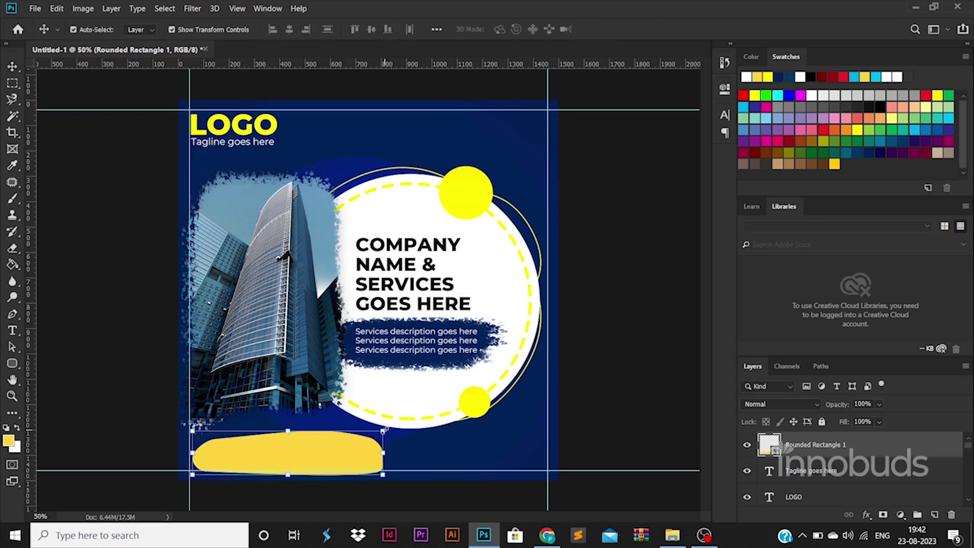
# Resize the warped shape to fit within the left and bottom margin guides and flip it horizontally
pyautogui.moveTo(385, 430); pyautogui.dragTo(376, 453)
pyautogui.press('Return')
pyautogui.moveTo(283, 475); pyautogui.dragTo(285, 471)
pyautogui.moveTo(286, 435); pyautogui.dragTo(286, 435)
pyautogui.press('Return')
pyautogui.hotkey('ctrl', 't')
pyautogui.rightClick(291, 450)
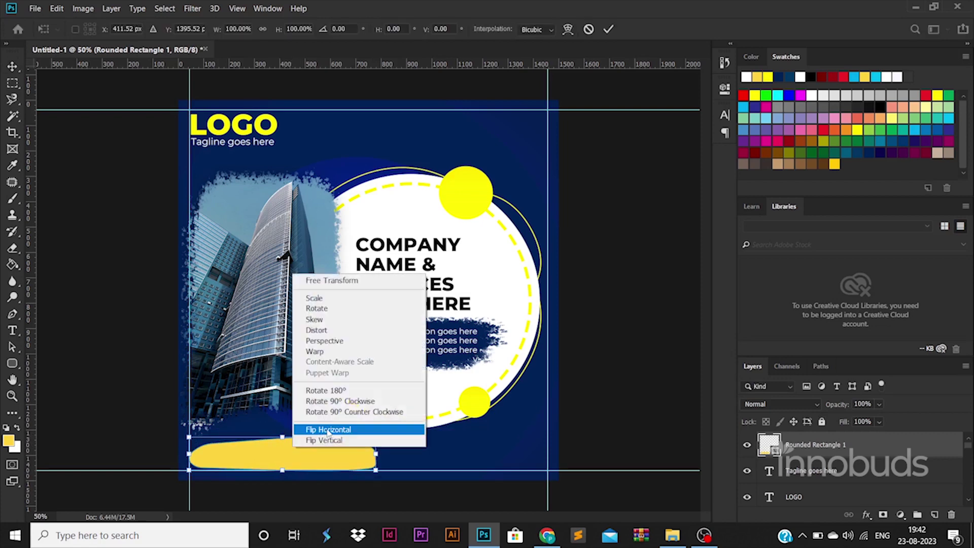
pyautogui.click(327, 429)
pyautogui.press('Return')
# Copy the layer style of the large yellow circle onto the warped shape at the bottom
pyautogui.click(480, 193)
pyautogui.rightClick(848, 469)
pyautogui.click(714, 279)
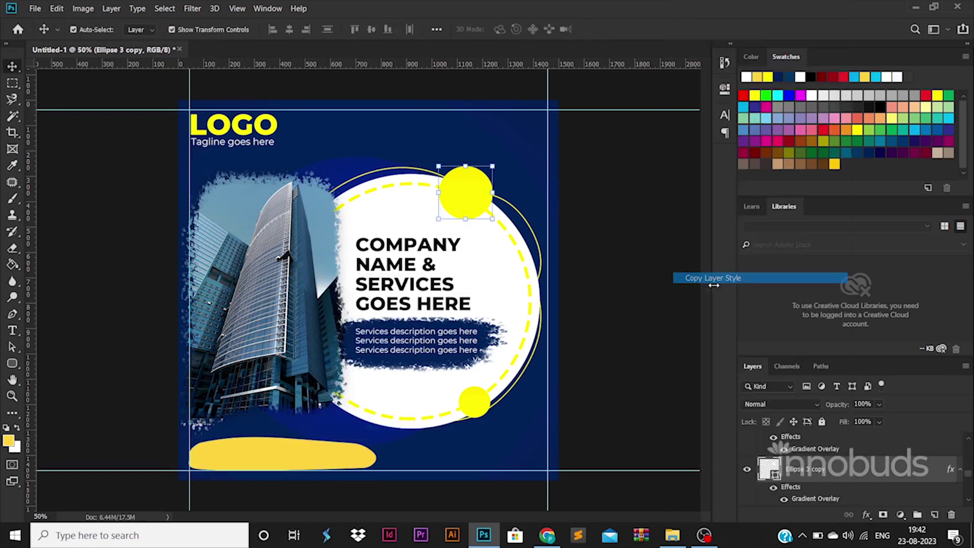
pyautogui.click(325, 454)
pyautogui.rightClick(823, 449)
pyautogui.click(709, 289)
pyautogui.click(557, 412)
pyautogui.click(612, 430)
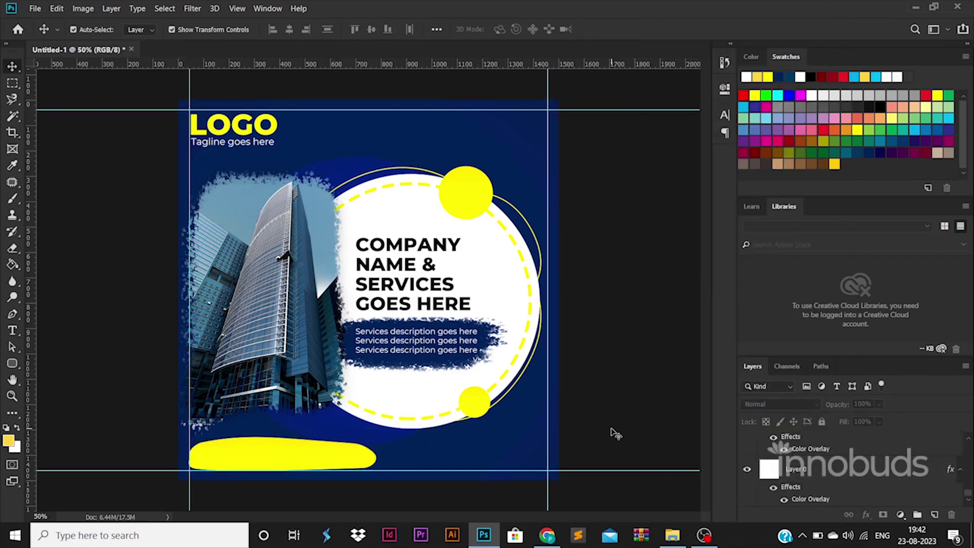
# Switch to File Explorer and place the email and globe icon files into the Photoshop design
pyautogui.click(673, 537)
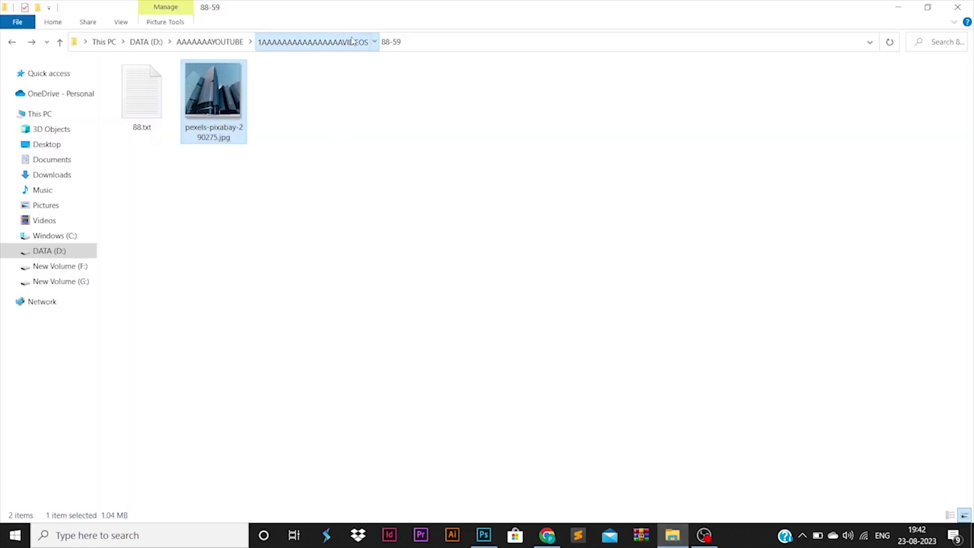
pyautogui.click(312, 42)
pyautogui.doubleClick(431, 178)
pyautogui.click(142, 83)
pyautogui.moveTo(144, 87); pyautogui.dragTo(475, 291)
pyautogui.hotkey('alt', 'Tab')
pyautogui.hotkey('alt', 'Tab')
pyautogui.click(184, 84)
pyautogui.keyDown('shift'); pyautogui.click(172, 108); pyautogui.keyUp('shift')
pyautogui.moveTo(164, 100); pyautogui.dragTo(546, 309)
pyautogui.press('Return')
pyautogui.press('Return')
pyautogui.press('Return')
# Scale the email and globe icons down together and place them on the left end of the yellow shape
pyautogui.scroll(3, 823, 464)
pyautogui.scroll(3, 823, 464)
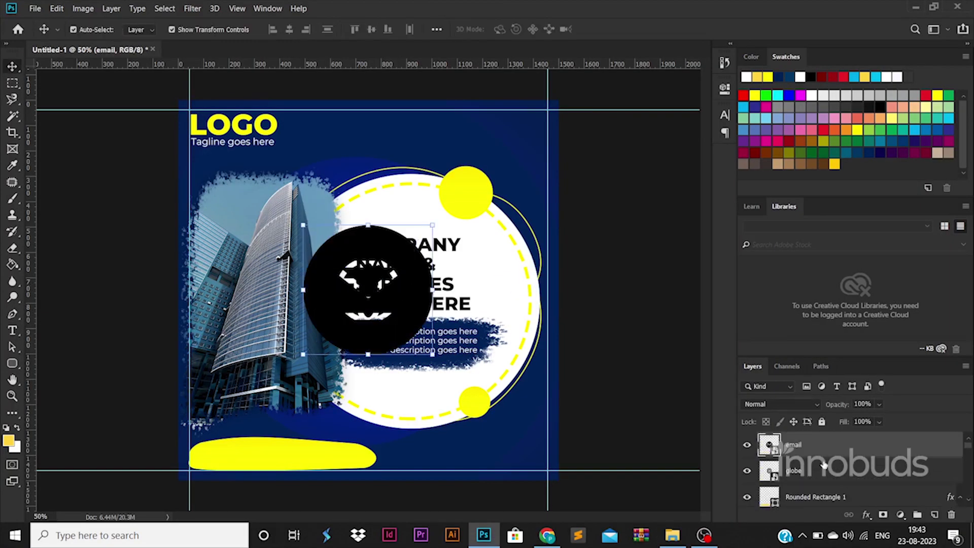
pyautogui.keyDown('shift'); pyautogui.click(813, 480); pyautogui.keyUp('shift')
pyautogui.moveTo(432, 229); pyautogui.dragTo(209, 454)
pyautogui.press('Return')
# Move the globe icon out of the yellow shape to the lower-right area of the design
pyautogui.click(212, 460)
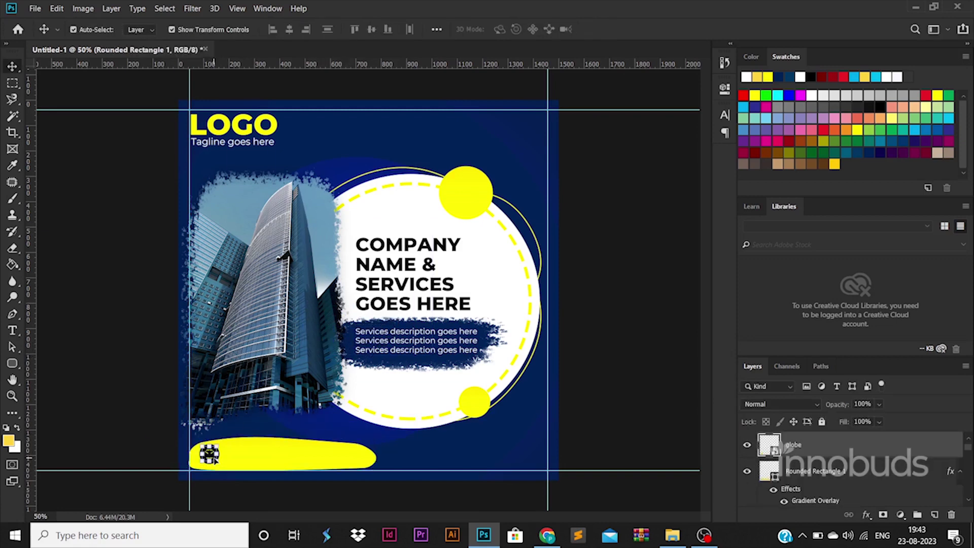
pyautogui.hotkey('ctrl', 't')
pyautogui.hotkey('ctrl', '+')
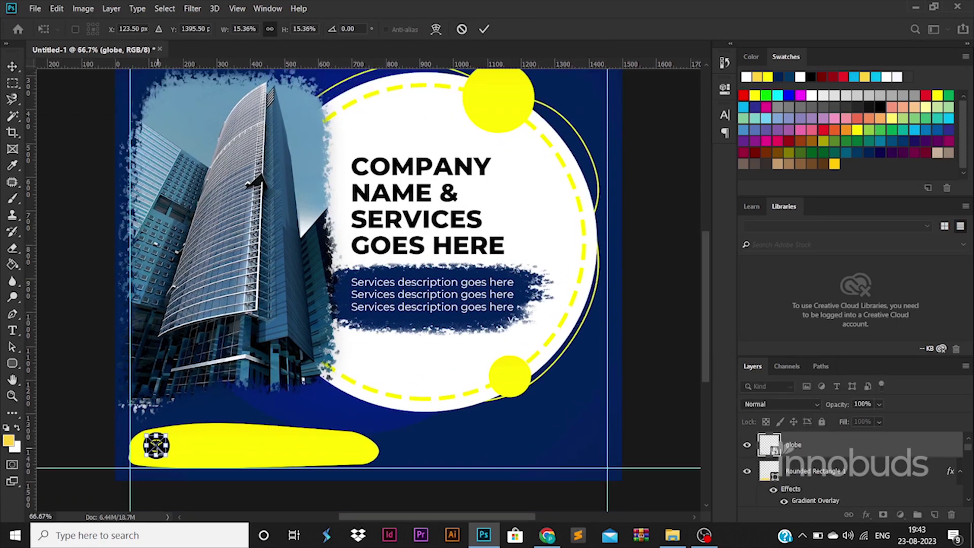
pyautogui.moveTo(156, 445); pyautogui.dragTo(530, 448)
pyautogui.press('Return')
pyautogui.click(102, 384)
# Add the contact email text, enlarge it to about 43 pt and place it on the yellow shape beside the envelope icon
pyautogui.click(158, 446)
pyautogui.click(244, 445)
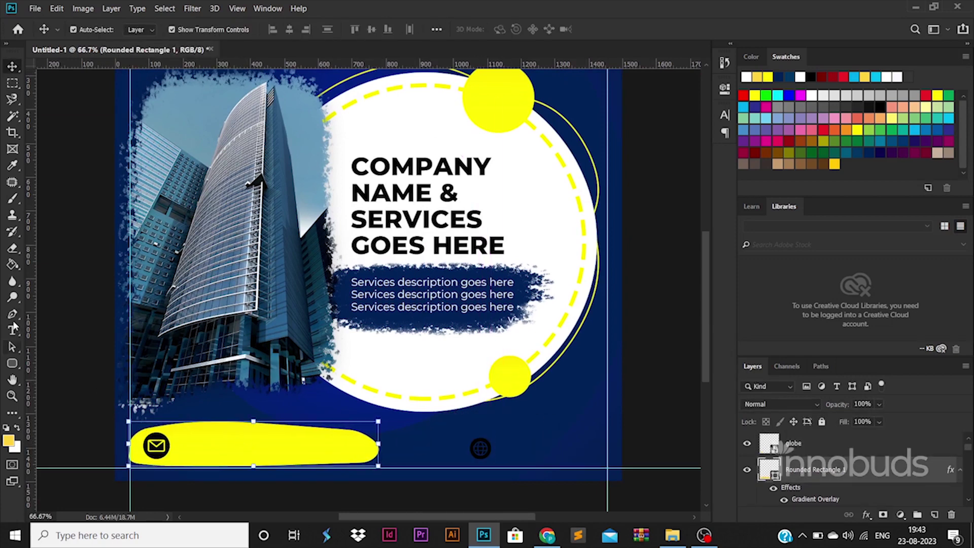
pyautogui.press('t')
pyautogui.click(383, 428)
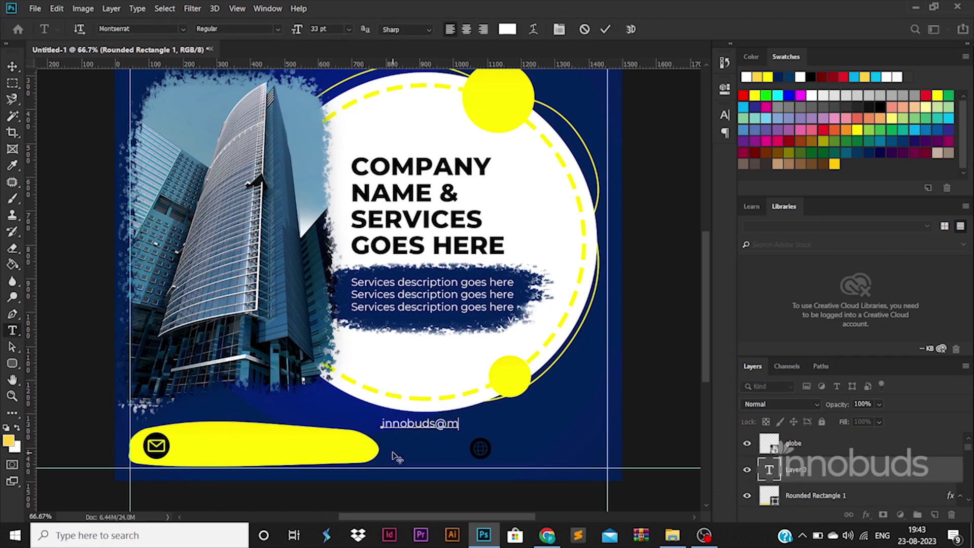
pyautogui.click(13, 66)
pyautogui.hotkey('ctrl', 't')
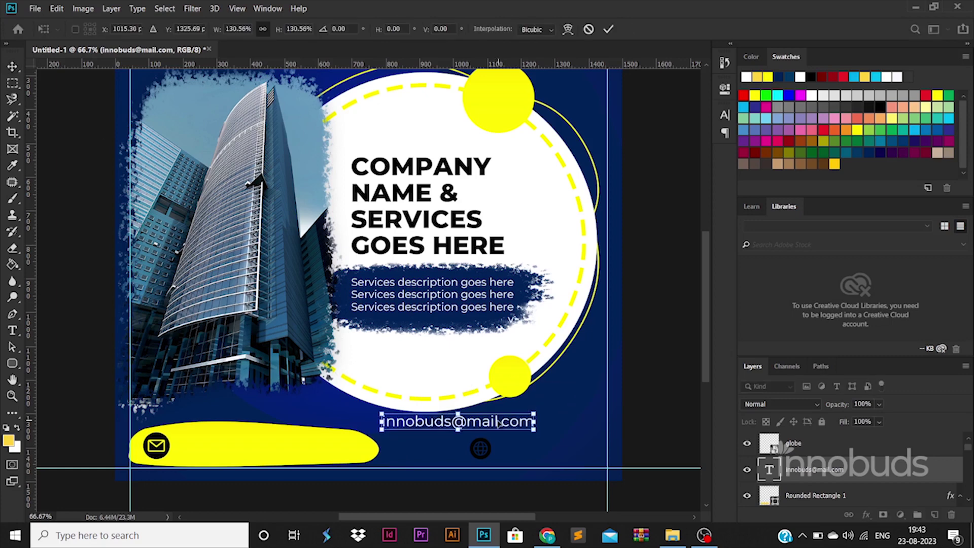
pyautogui.moveTo(479, 425); pyautogui.dragTo(294, 444)
pyautogui.press('Return')
# Change the contact email's text color to black
pyautogui.doubleClick(766, 468)
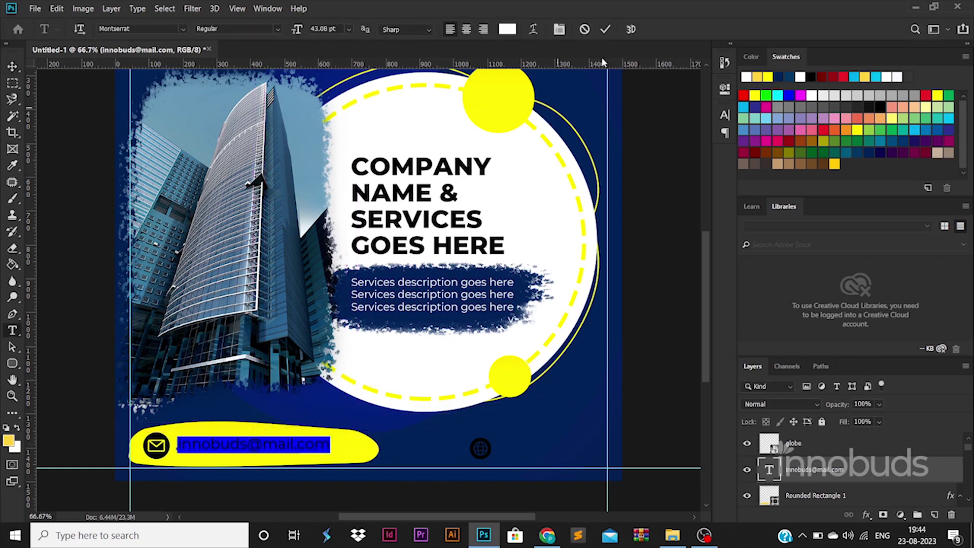
pyautogui.click(507, 30)
pyautogui.moveTo(682, 305); pyautogui.dragTo(597, 495)
pyautogui.click(901, 248)
pyautogui.click(13, 67)
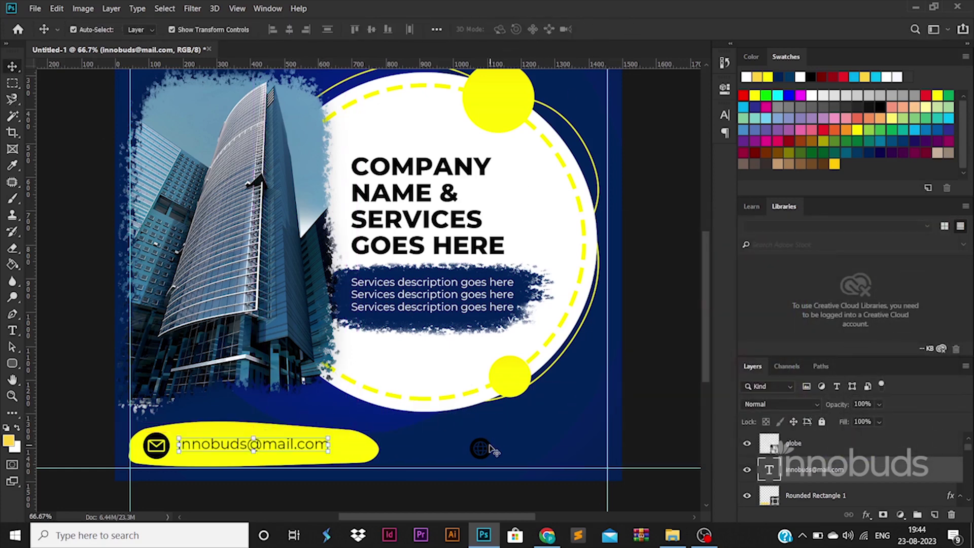
# Apply a yellow Color Overlay to the globe icon
pyautogui.click(485, 449)
pyautogui.doubleClick(858, 451)
pyautogui.click(511, 387)
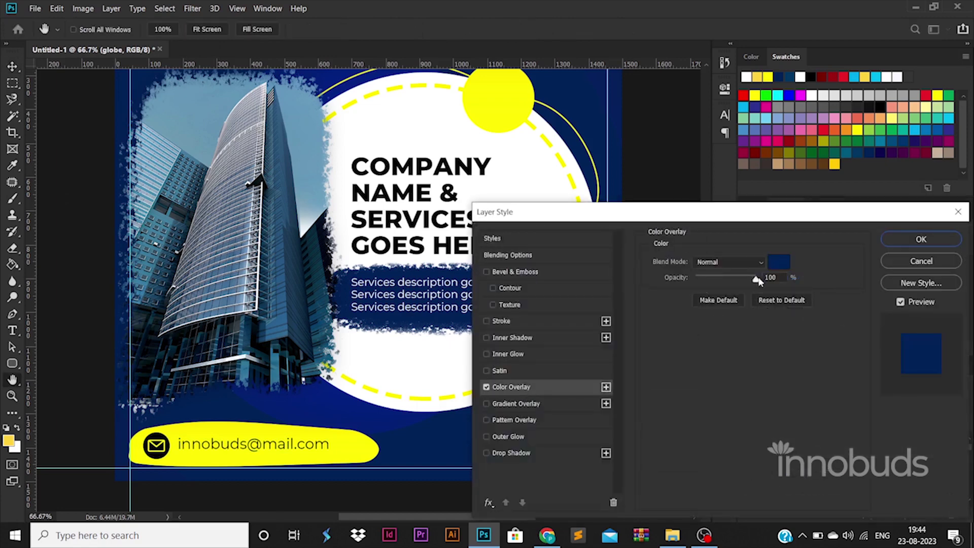
pyautogui.click(779, 262)
pyautogui.click(918, 239)
pyautogui.click(921, 239)
pyautogui.click(278, 445)
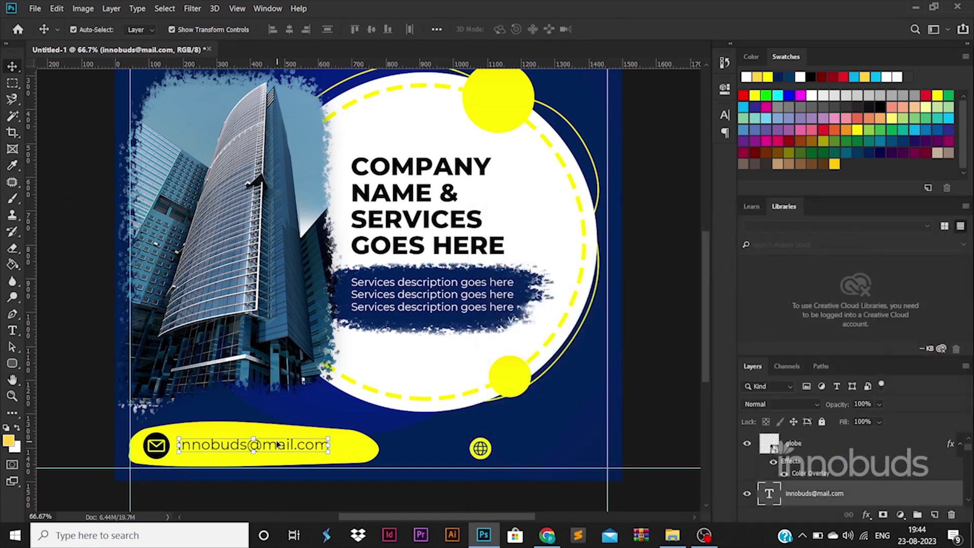
pyautogui.keyDown('alt'); pyautogui.moveTo(278, 446); pyautogui.dragTo(604, 446); pyautogui.keyUp('alt')
pyautogui.doubleClick(604, 447)
pyautogui.hotkey('ctrl', 'a')
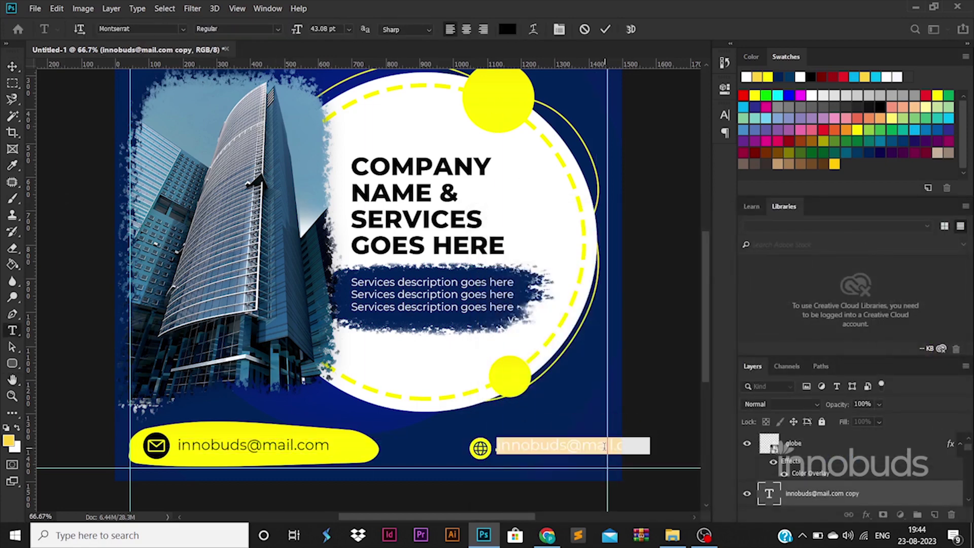
pyautogui.write('www.website')
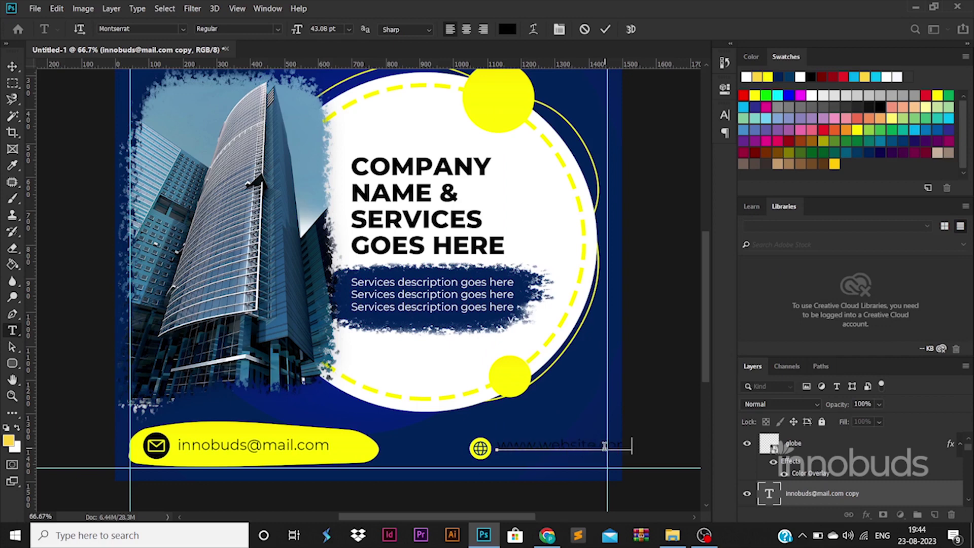
pyautogui.click(13, 66)
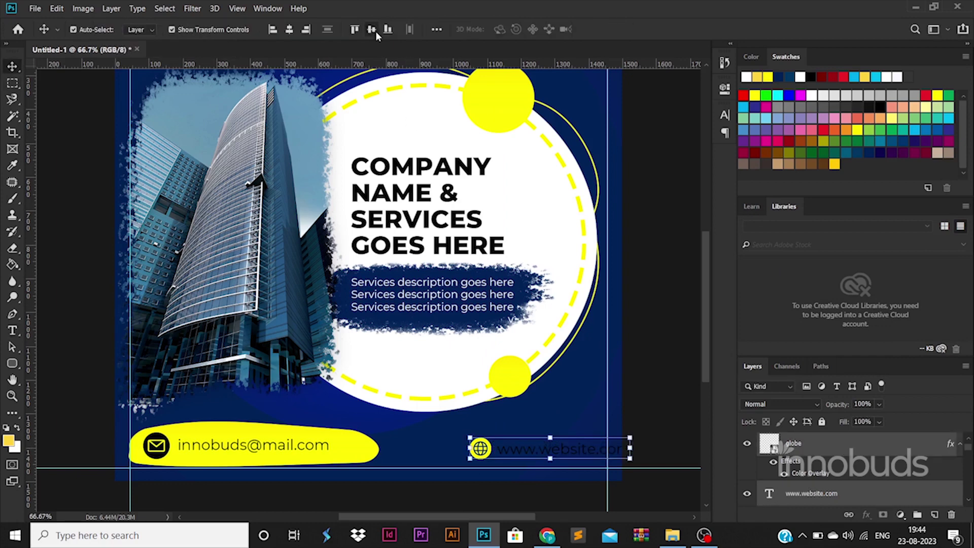
# Center the website address vertically with the globe icon and shift both left until they end at the right margin guide
pyautogui.hotkey('shift', 'Left')
pyautogui.hotkey('shift', 'Left')
pyautogui.hotkey('shift', 'Left')
pyautogui.hotkey('shift', 'Left')
pyautogui.hotkey('shift', 'Left')
pyautogui.hotkey('shift', 'Left')
pyautogui.hotkey('shift', 'Left')
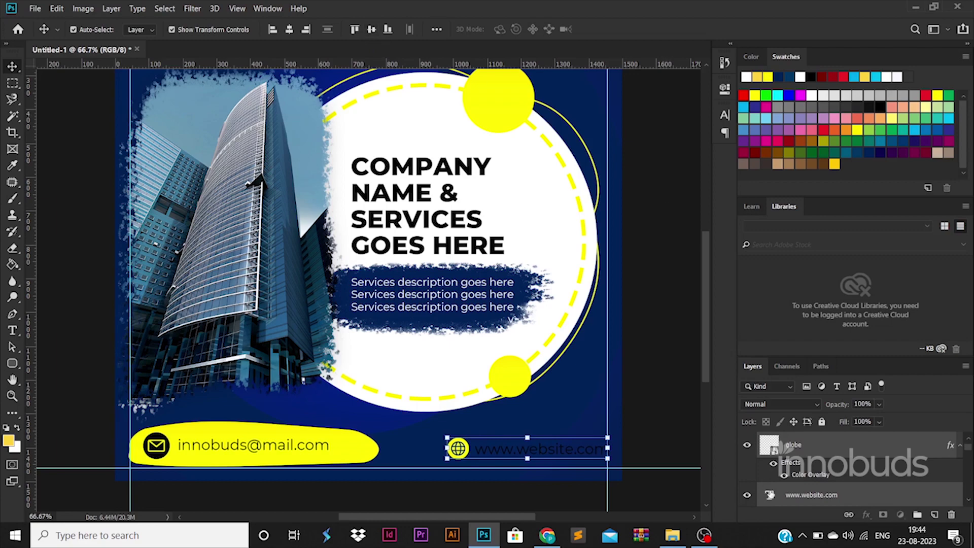
# Change the website address text's color to white
pyautogui.doubleClick(771, 495)
pyautogui.click(507, 31)
pyautogui.moveTo(645, 267); pyautogui.dragTo(634, 203)
pyautogui.click(905, 247)
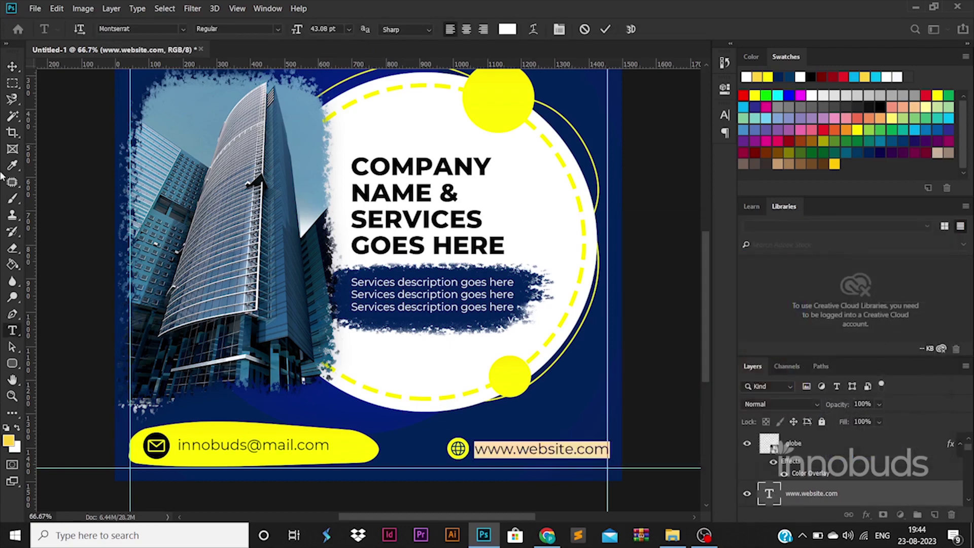
pyautogui.click(12, 68)
# Draw a small yellow ellipse dot, about 14 × 14 px, in the blue area above and right of the large yellow circle
pyautogui.hotkey('ctrl', '0')
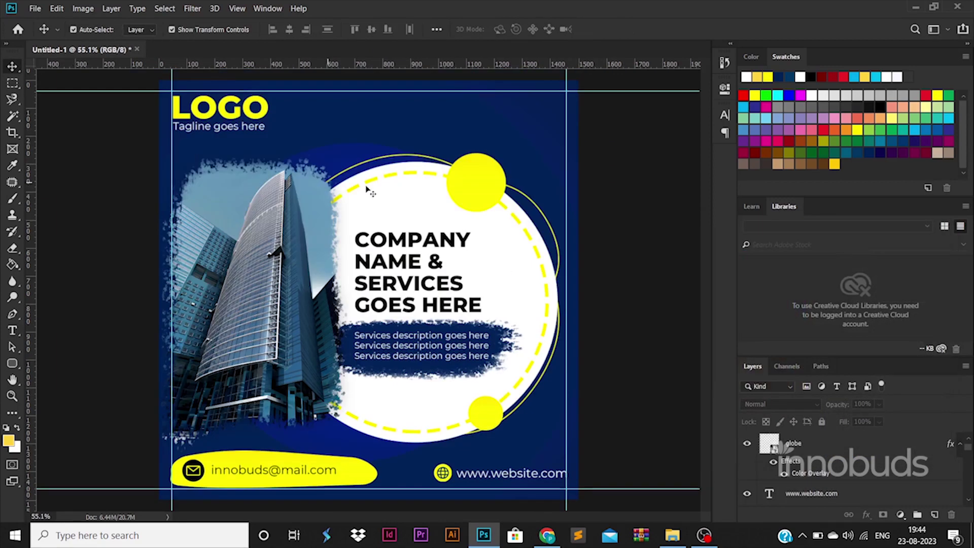
pyautogui.keyDown('ctrl'); pyautogui.click(554, 197); pyautogui.keyUp('ctrl')
pyautogui.keyDown('ctrl'); pyautogui.click(606, 201); pyautogui.keyUp('ctrl')
pyautogui.rightClick(15, 364)
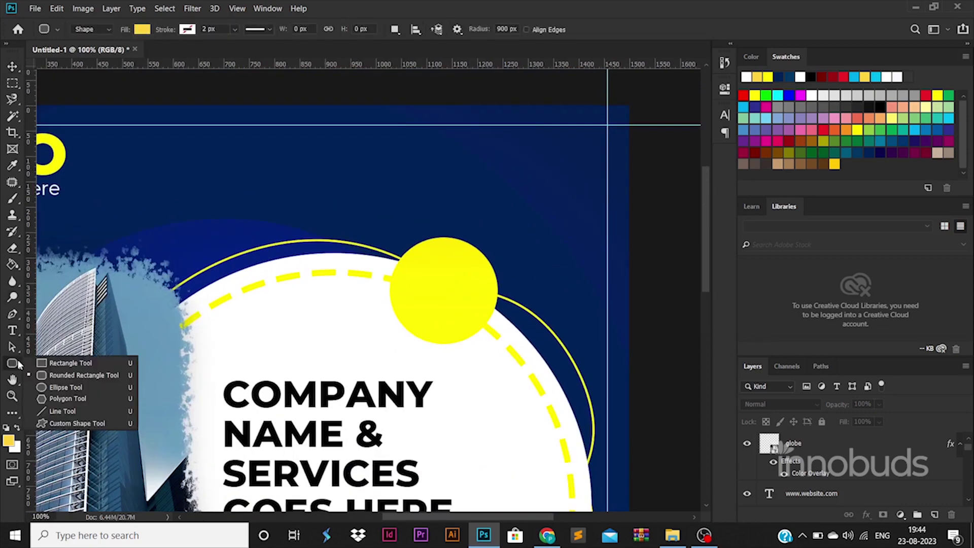
pyautogui.click(60, 387)
pyautogui.keyDown('ctrl'); pyautogui.click(520, 153); pyautogui.keyUp('ctrl')
pyautogui.moveTo(496, 162); pyautogui.dragTo(486, 173)
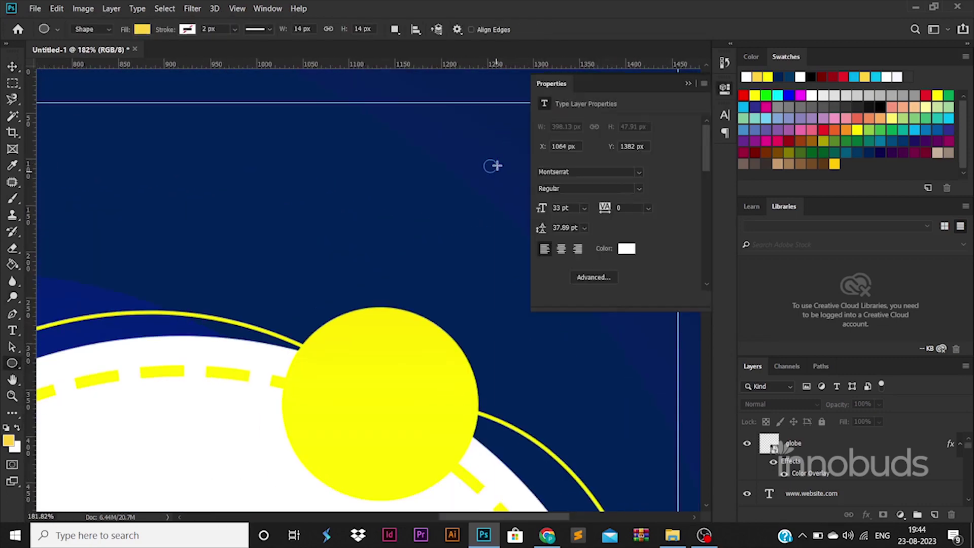
pyautogui.click(13, 67)
pyautogui.click(843, 497)
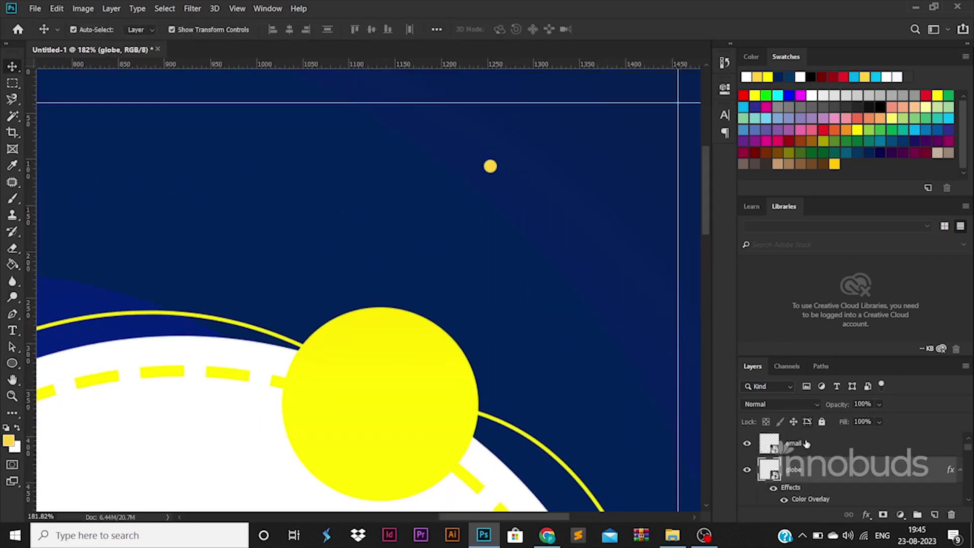
# Duplicate the small dot four times to the right, making a horizontal row of five dots
pyautogui.click(490, 166)
pyautogui.moveTo(514, 184); pyautogui.dragTo(649, 179)
pyautogui.scroll(2, 652, 179)
pyautogui.moveTo(302, 237); pyautogui.dragTo(362, 237)
pyautogui.moveTo(364, 238); pyautogui.dragTo(418, 237)
pyautogui.moveTo(419, 238); pyautogui.dragTo(539, 236)
pyautogui.hotkey('ctrl', 't')
pyautogui.press('Return')
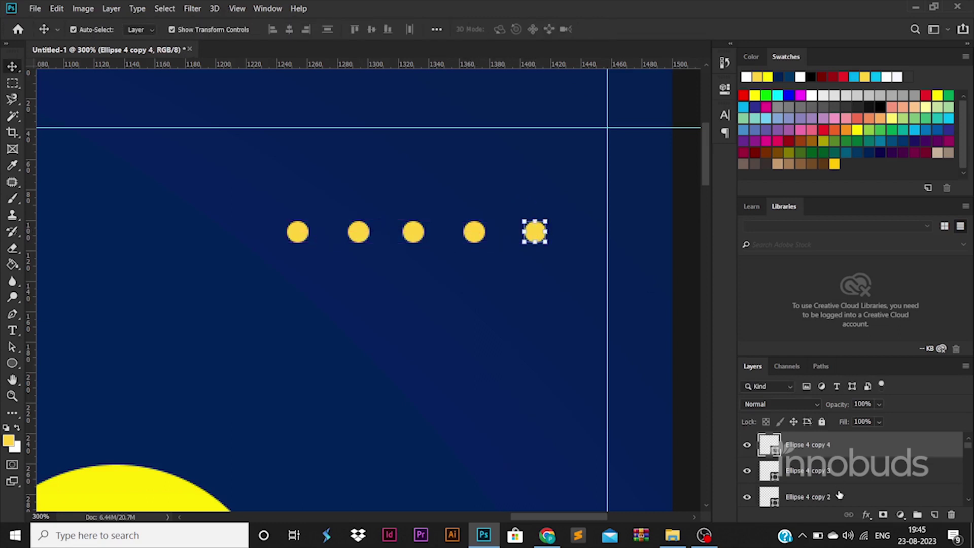
# Select all five dots and distribute them evenly along the horizontal row
pyautogui.keyDown('shift'); pyautogui.click(839, 495); pyautogui.keyUp('shift')
pyautogui.keyDown('shift'); pyautogui.click(305, 236); pyautogui.keyUp('shift')
pyautogui.click(409, 30)
pyautogui.scroll(-6, 496, 220)
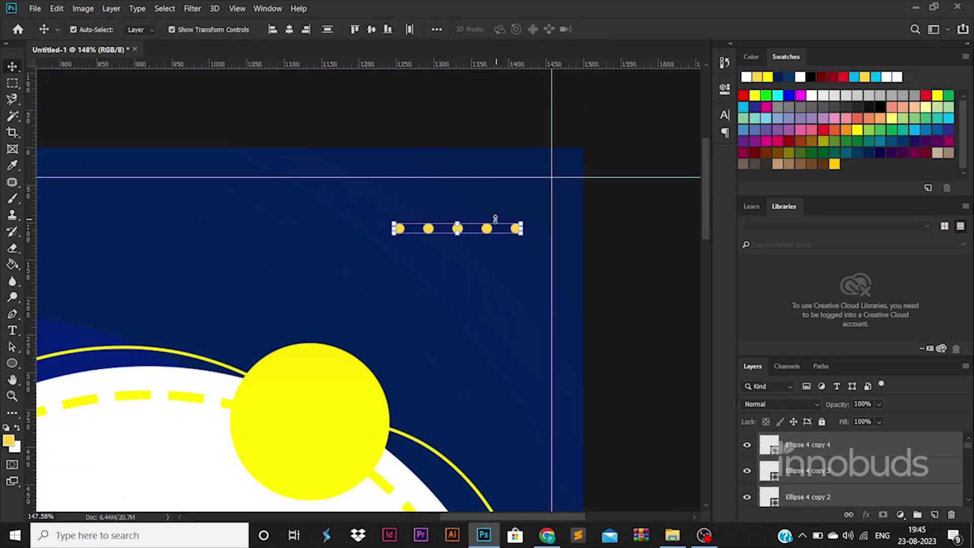
pyautogui.hotkey('ctrl', 't')
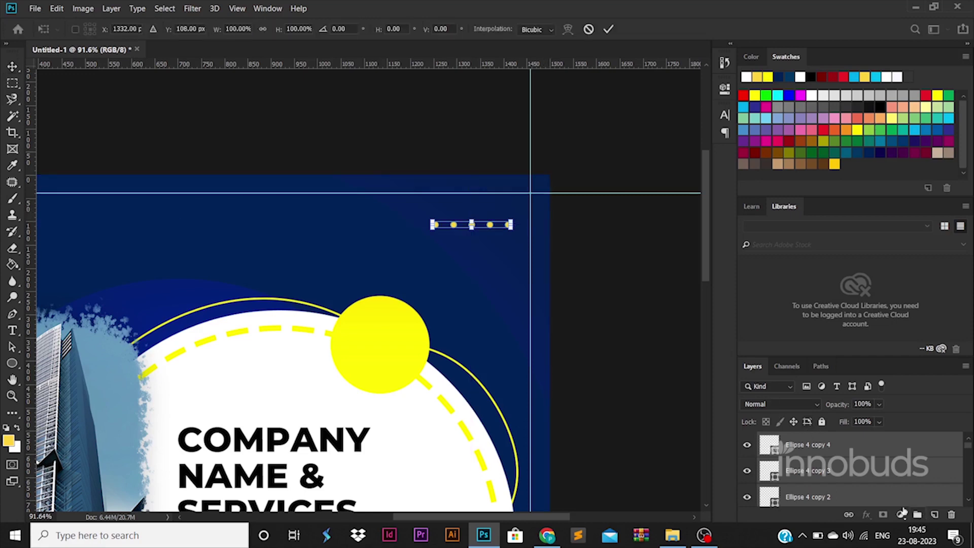
# Group the five dot layers together
pyautogui.click(654, 342)
pyautogui.scroll(-2, 809, 504)
pyautogui.click(811, 497)
pyautogui.scroll(2, 812, 489)
pyautogui.keyDown('shift'); pyautogui.click(814, 453); pyautogui.keyUp('shift')
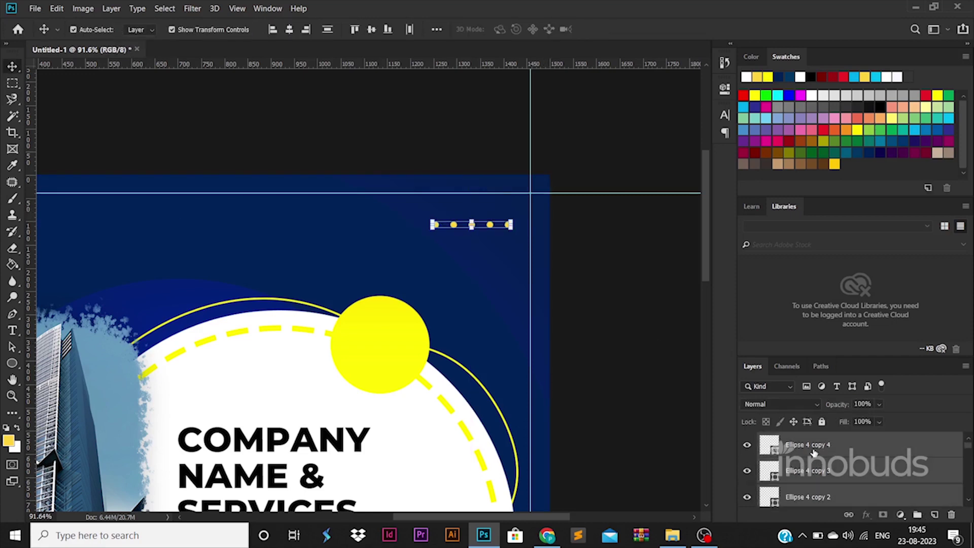
pyautogui.hotkey('ctrl', 'g')
# Rotate the dot group so the row stands as a vertical column
pyautogui.hotkey('ctrl', 't')
pyautogui.rightClick(493, 224)
pyautogui.click(559, 334)
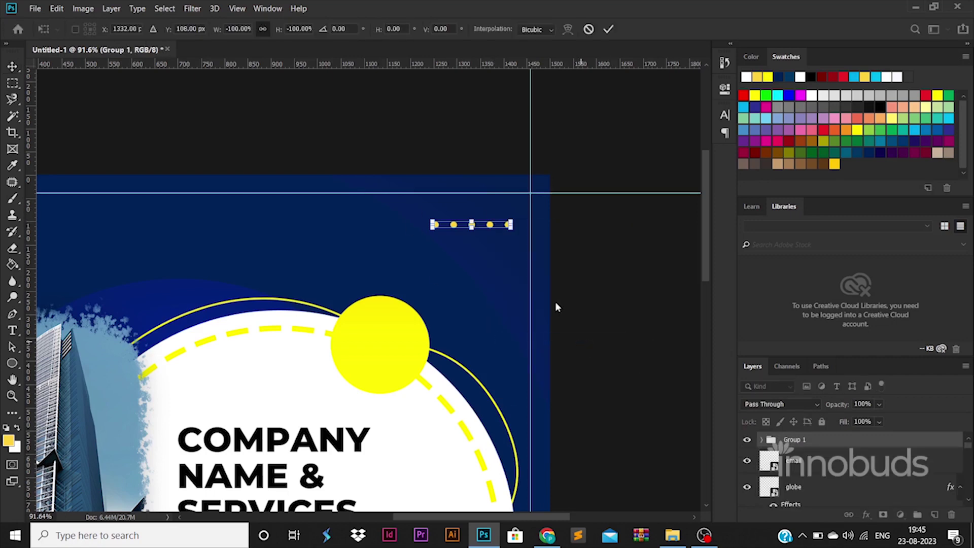
pyautogui.rightClick(498, 227)
pyautogui.click(555, 352)
pyautogui.press('Return')
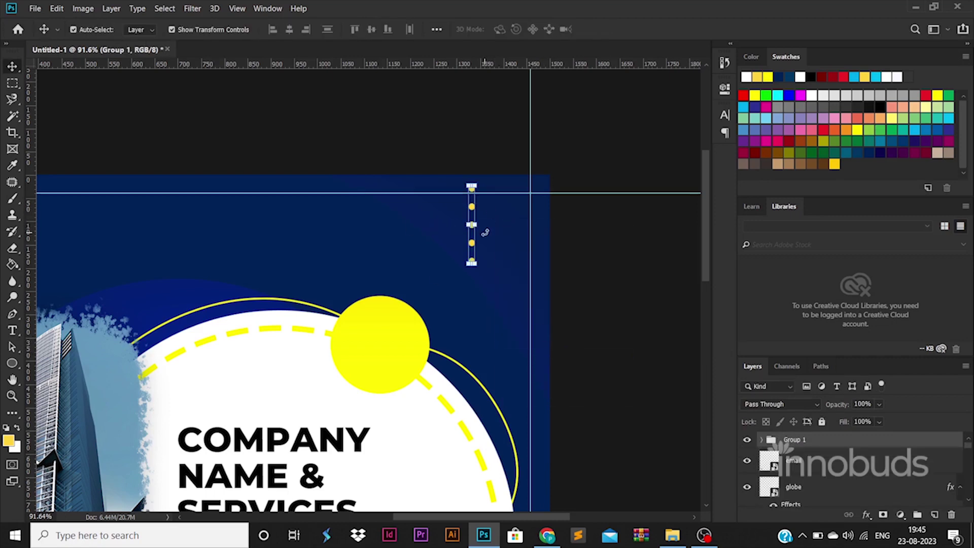
# Reposition the dot column near the right margin guide and duplicate it three times into four staggered columns rising to the right
pyautogui.hotkey('ctrl', 't')
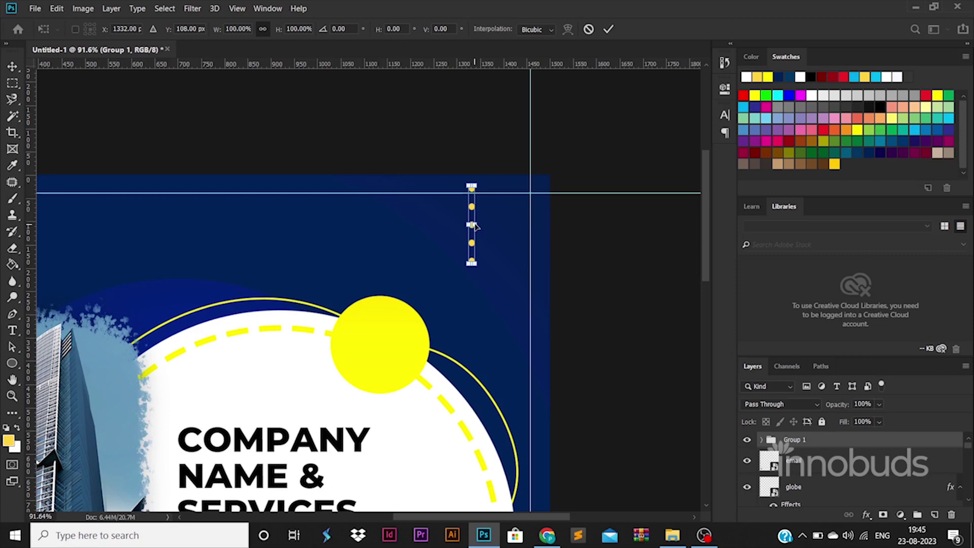
pyautogui.moveTo(493, 237); pyautogui.dragTo(480, 255)
pyautogui.press('Return')
pyautogui.hotkey('ctrl', 'j')
pyautogui.hotkey('ctrl', 't')
pyautogui.press('Return')
pyautogui.hotkey('ctrl', 'j')
pyautogui.hotkey('ctrl', 't')
pyautogui.press('Return')
pyautogui.hotkey('ctrl', 'j')
pyautogui.hotkey('ctrl', 't')
pyautogui.press('Return')
# Duplicate the four dot columns to the left of the originals and group the copies
pyautogui.keyDown('shift'); pyautogui.click(794, 486); pyautogui.keyUp('shift')
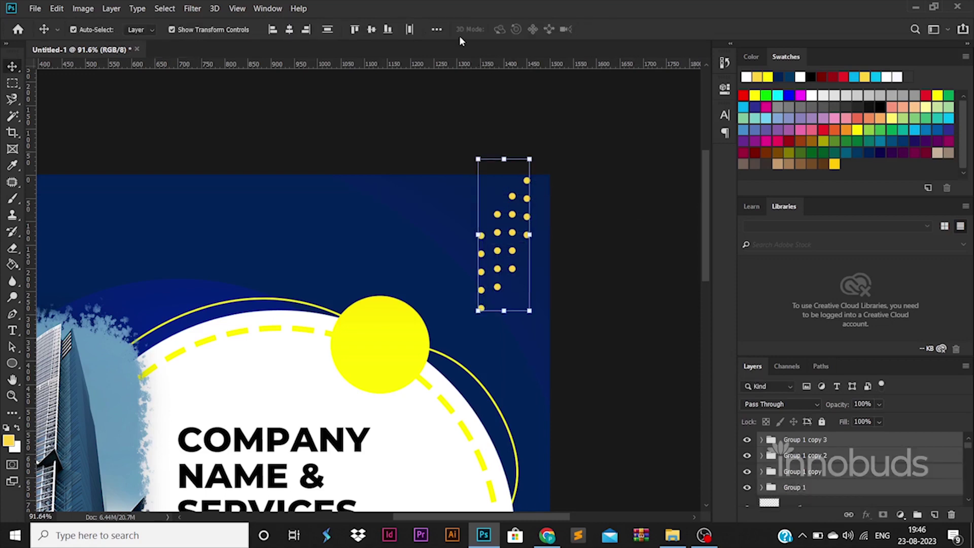
pyautogui.moveTo(499, 236); pyautogui.dragTo(434, 209)
pyautogui.hotkey('ctrl', 'g')
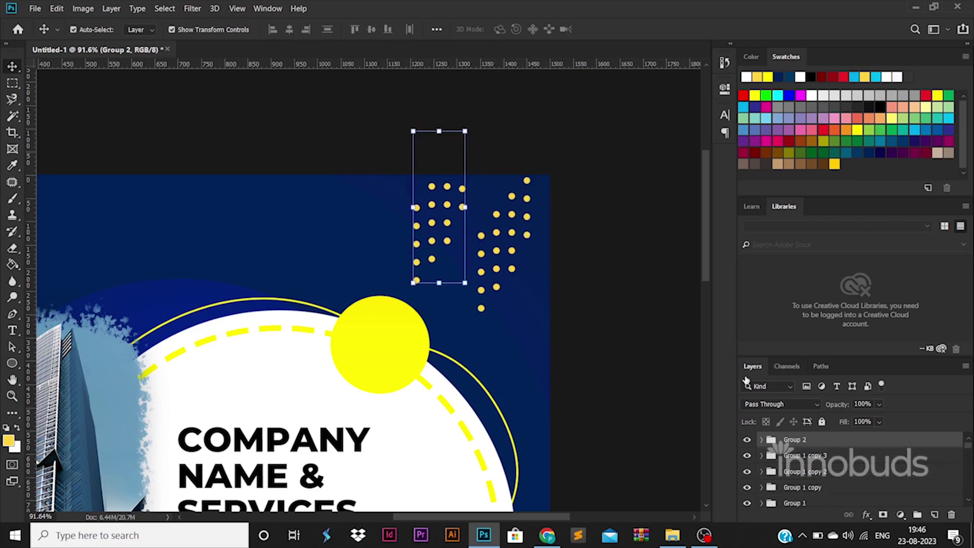
# Apply a white (ffffff) Color Overlay to the copied dot group
pyautogui.doubleClick(869, 440)
pyautogui.click(512, 386)
pyautogui.click(776, 270)
pyautogui.moveTo(692, 278); pyautogui.dragTo(624, 249)
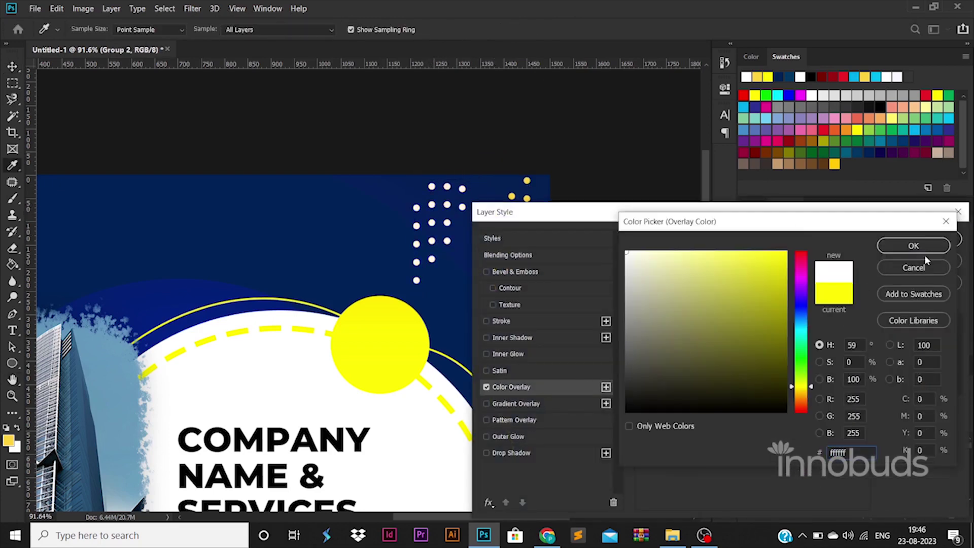
pyautogui.click(924, 247)
pyautogui.click(922, 242)
# Duplicate the white and yellow dot patterns and move the copies to the canvas's lower right, beside the small yellow circle
pyautogui.moveTo(683, 163); pyautogui.dragTo(611, 179)
pyautogui.keyDown('ctrl'); pyautogui.click(612, 179); pyautogui.keyUp('ctrl')
pyautogui.keyDown('ctrl'); pyautogui.click(843, 483); pyautogui.keyUp('ctrl')
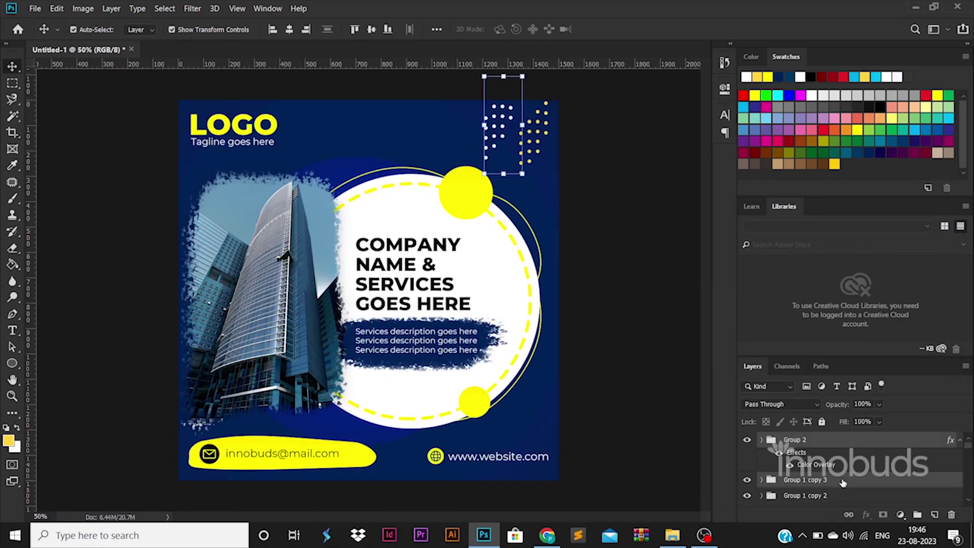
pyautogui.scroll(-1, 839, 492)
pyautogui.keyDown('shift'); pyautogui.click(834, 473); pyautogui.keyUp('shift')
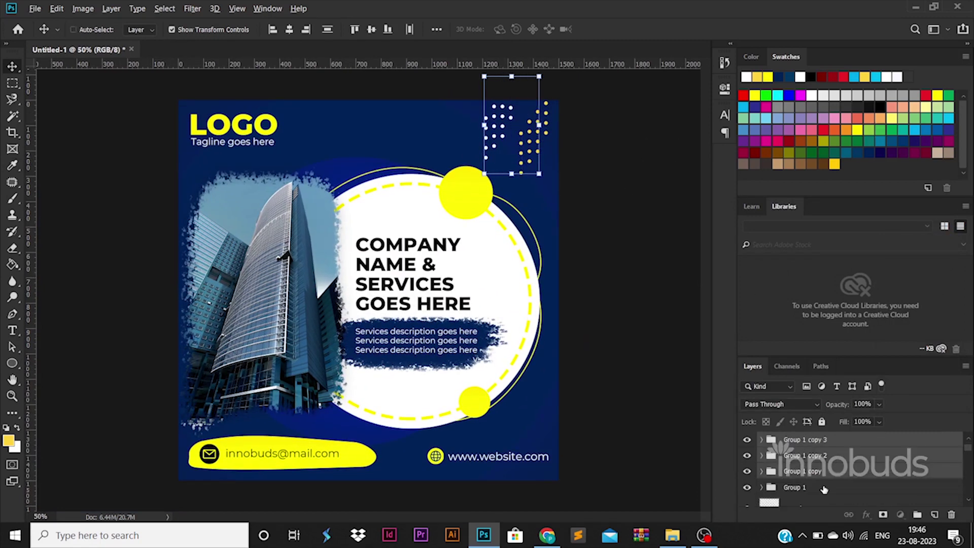
pyautogui.keyDown('shift'); pyautogui.click(825, 488); pyautogui.keyUp('shift')
pyautogui.hotkey('ctrl', 'j')
pyautogui.hotkey('ctrl', 't')
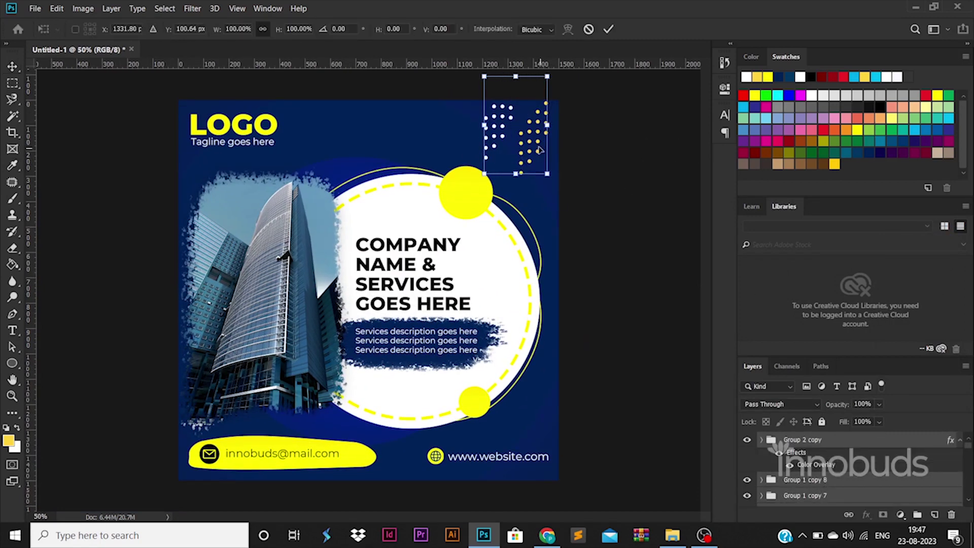
pyautogui.moveTo(532, 99); pyautogui.dragTo(557, 382)
pyautogui.press('Return')
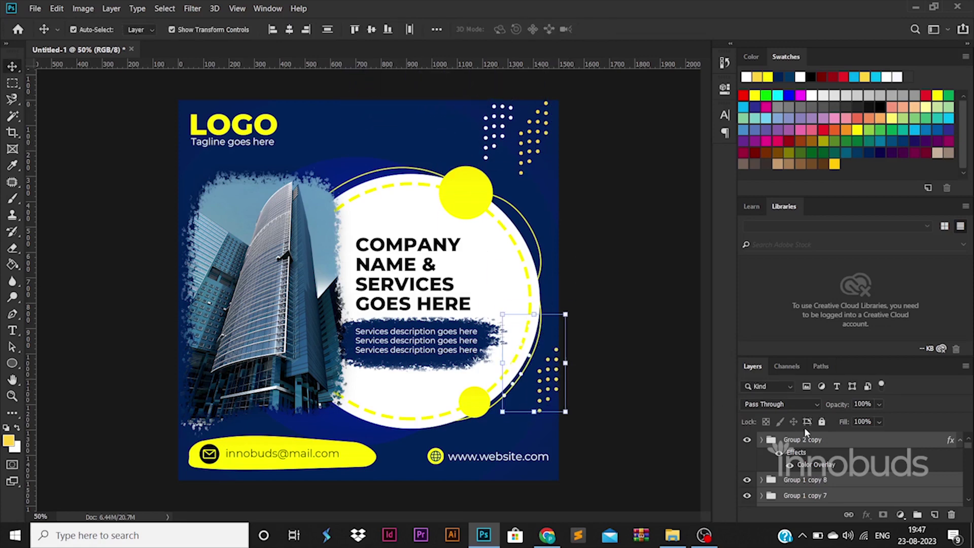
# Move the copied dot patterns lower in the layer stack and shift them slightly down and to the right
pyautogui.moveTo(805, 441); pyautogui.dragTo(774, 458)
pyautogui.hotkey('ctrl', 't')
pyautogui.moveTo(551, 381)
pyautogui.mouseDown()
pyautogui.moveTo(569, 373)
pyautogui.moveTo(562, 389)
pyautogui.mouseUp()
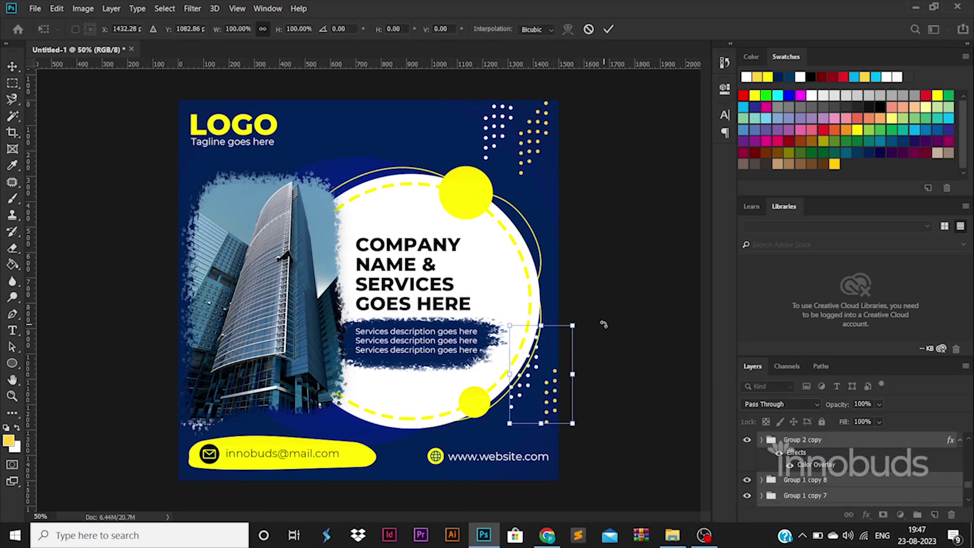
pyautogui.press('Return')
pyautogui.click(604, 208)
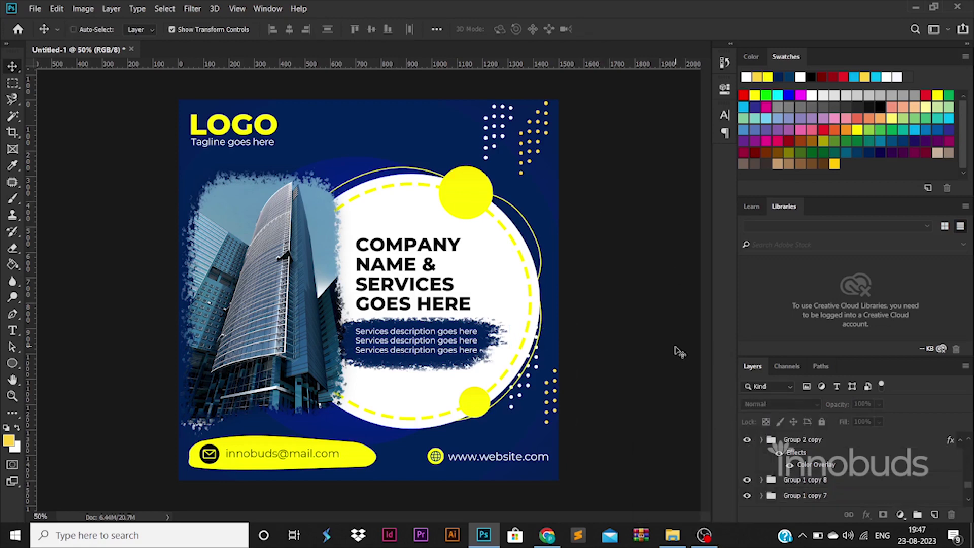
# Export the design as a PNG with Save for Web, saving it under AAAAAAAYOUTUBE on the D: drive
pyautogui.hotkey('ctrl', 'alt', 'shift', 's')
pyautogui.press('Return')
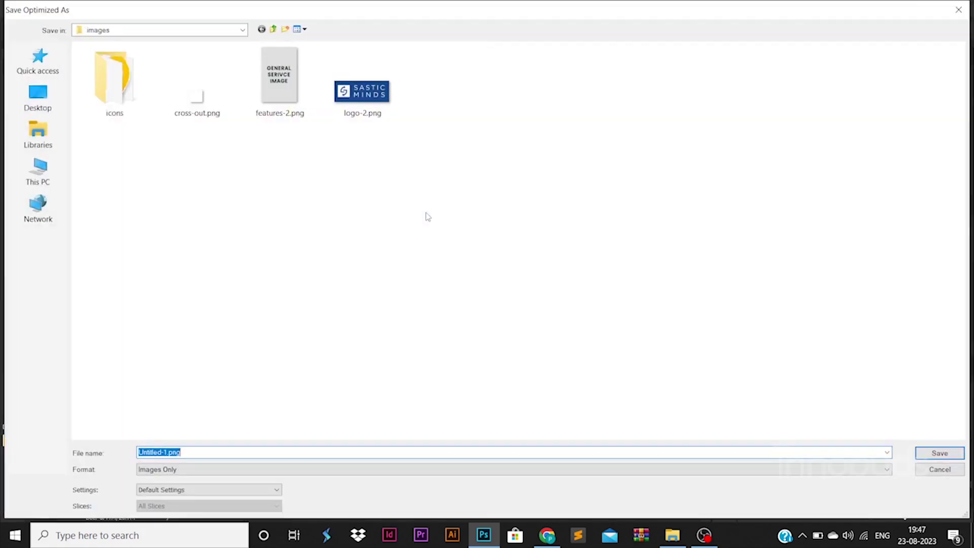
pyautogui.click(38, 170)
pyautogui.doubleClick(274, 155)
pyautogui.scroll(-2, 203, 305)
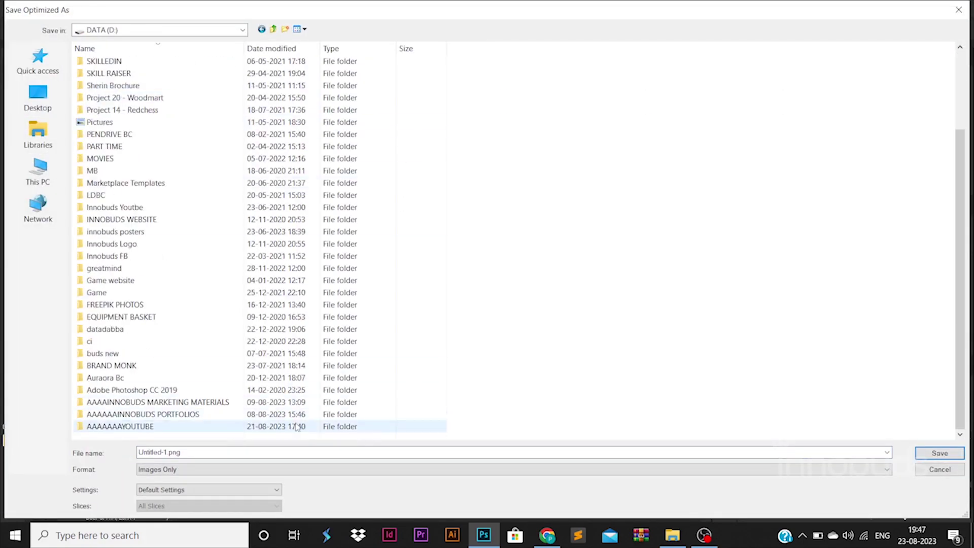
pyautogui.doubleClick(121, 426)
pyautogui.click(274, 450)
pyautogui.press('Return')
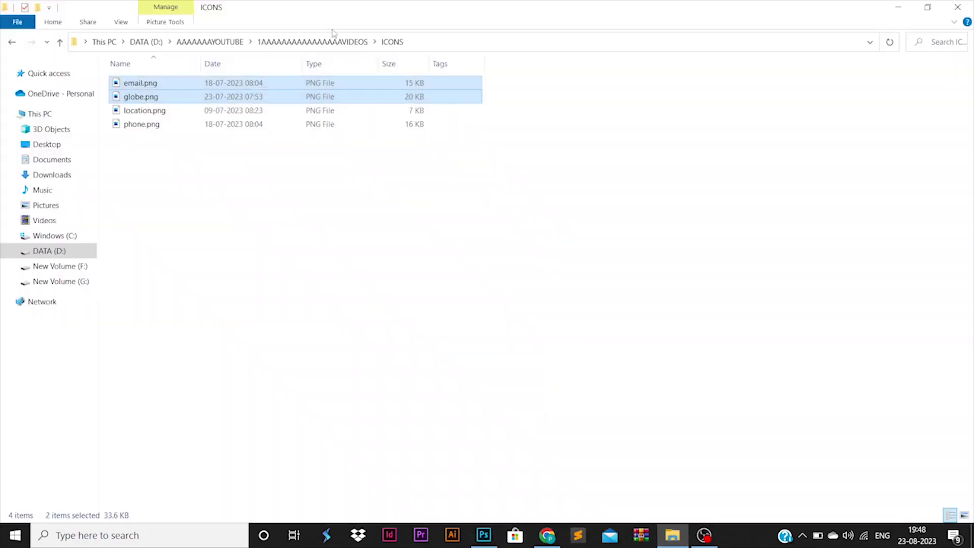
# Switch to File Explorer and open the 88-59 folder to view the exported image
pyautogui.click(313, 41)
pyautogui.click(355, 180)
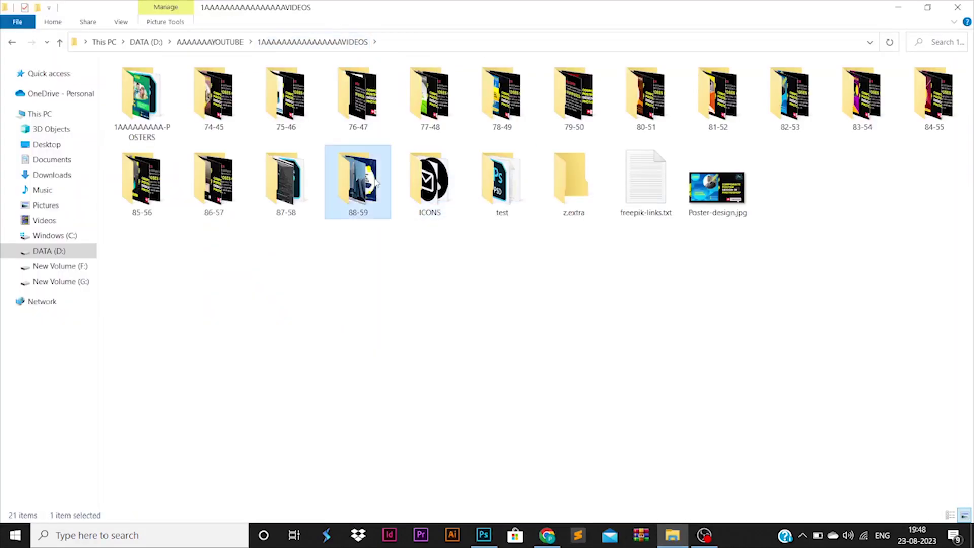
pyautogui.doubleClick(355, 181)
pyautogui.click(304, 112)
pyautogui.rightClick(310, 81)
pyautogui.click(332, 92)
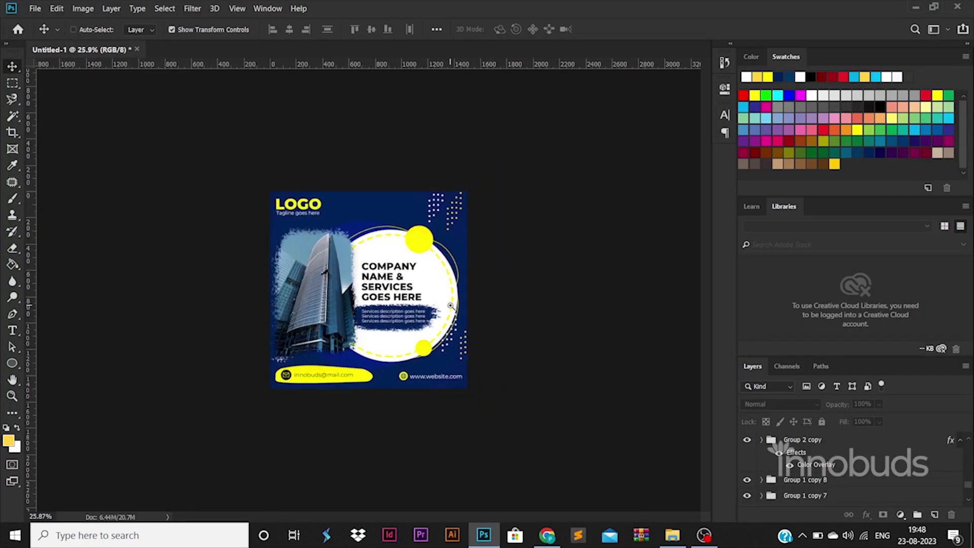
# Examine the finished promo design in Photoshop at different magnifications
pyautogui.hotkey('ctrl', '+')
pyautogui.hotkey('ctrl', '+')
pyautogui.hotkey('ctrl', '-')
pyautogui.hotkey('ctrl', '+')
pyautogui.hotkey('ctrl', '-')
pyautogui.hotkey('ctrl', '+')
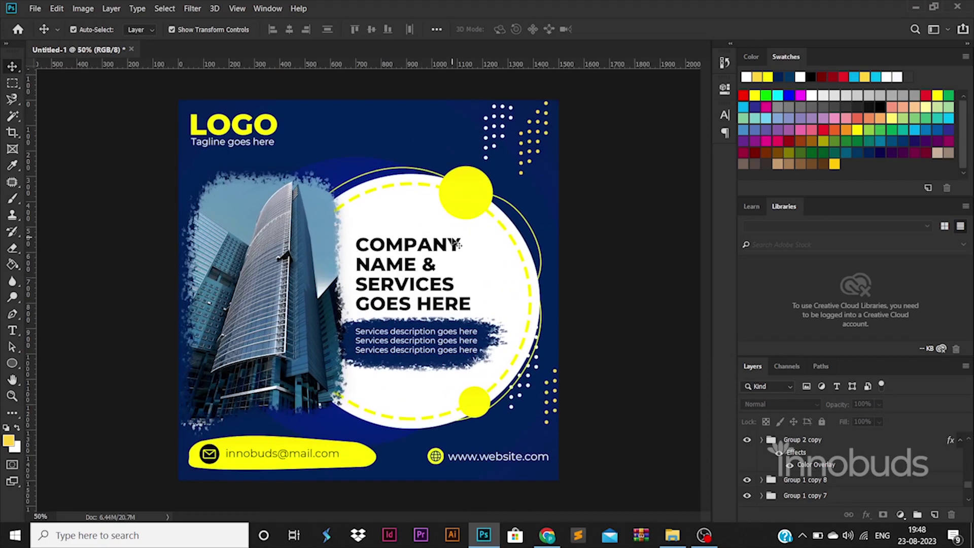
pyautogui.hotkey('ctrl', '+')
pyautogui.hotkey('ctrl', '-')
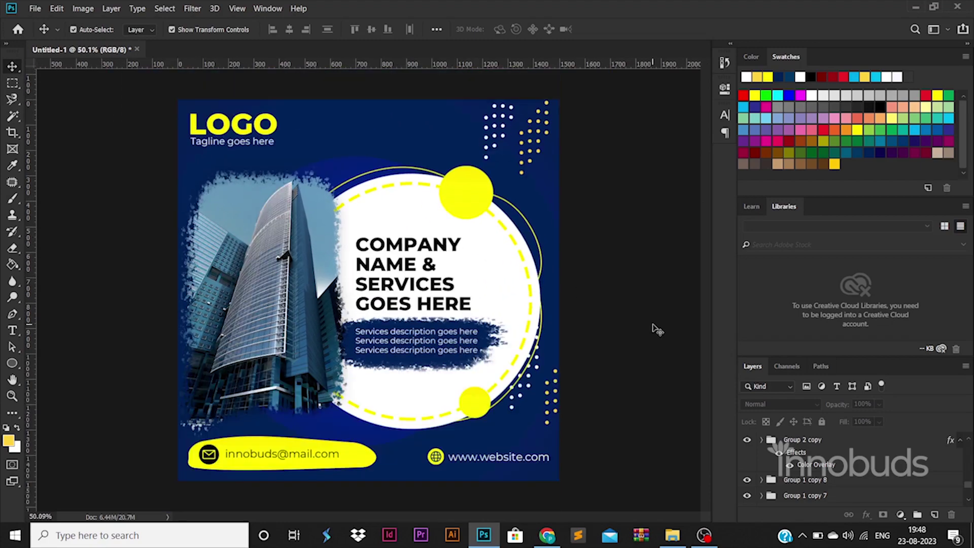